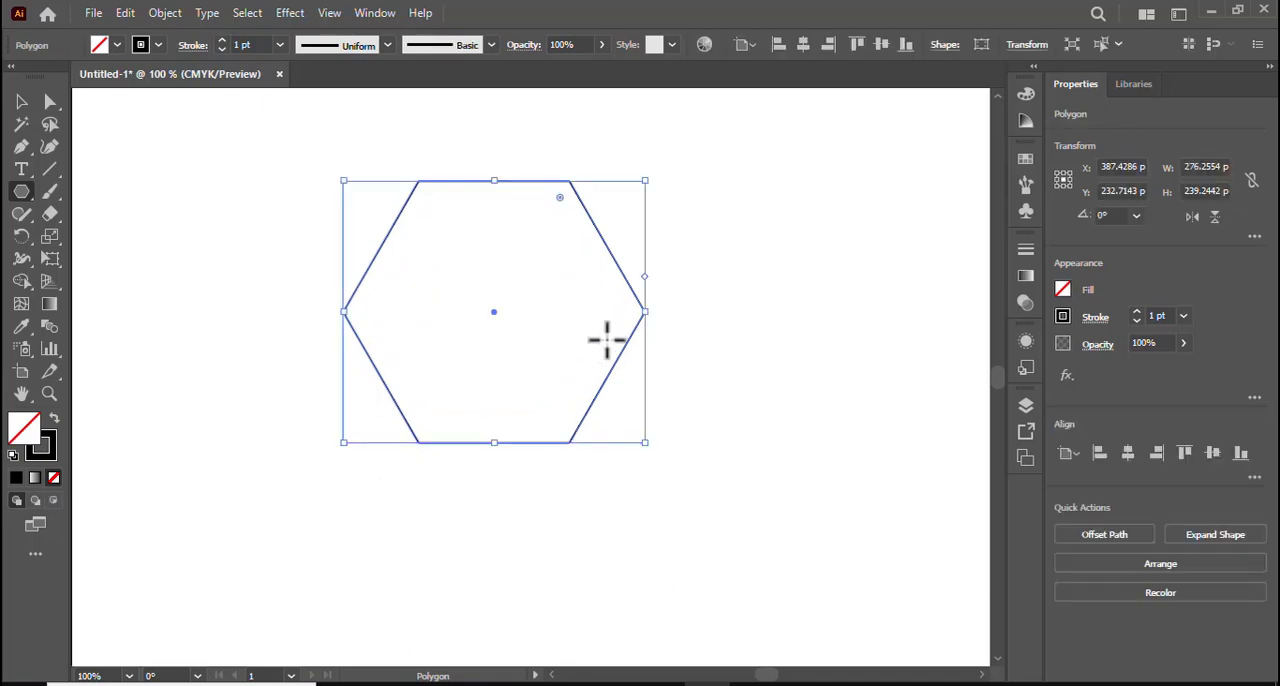
Rotate the hexagon to 270° so it stands on a vertex, and slightly round all six corners.
drag(649, 176, 607, 444)
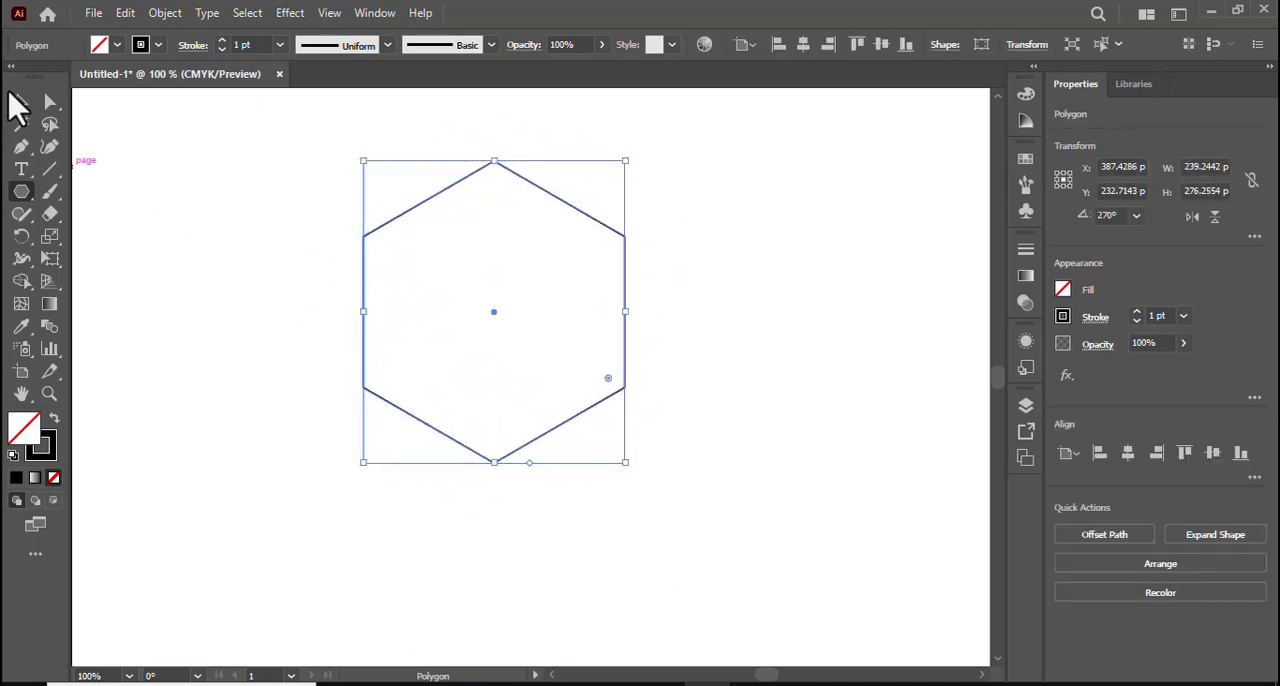
click(49, 102)
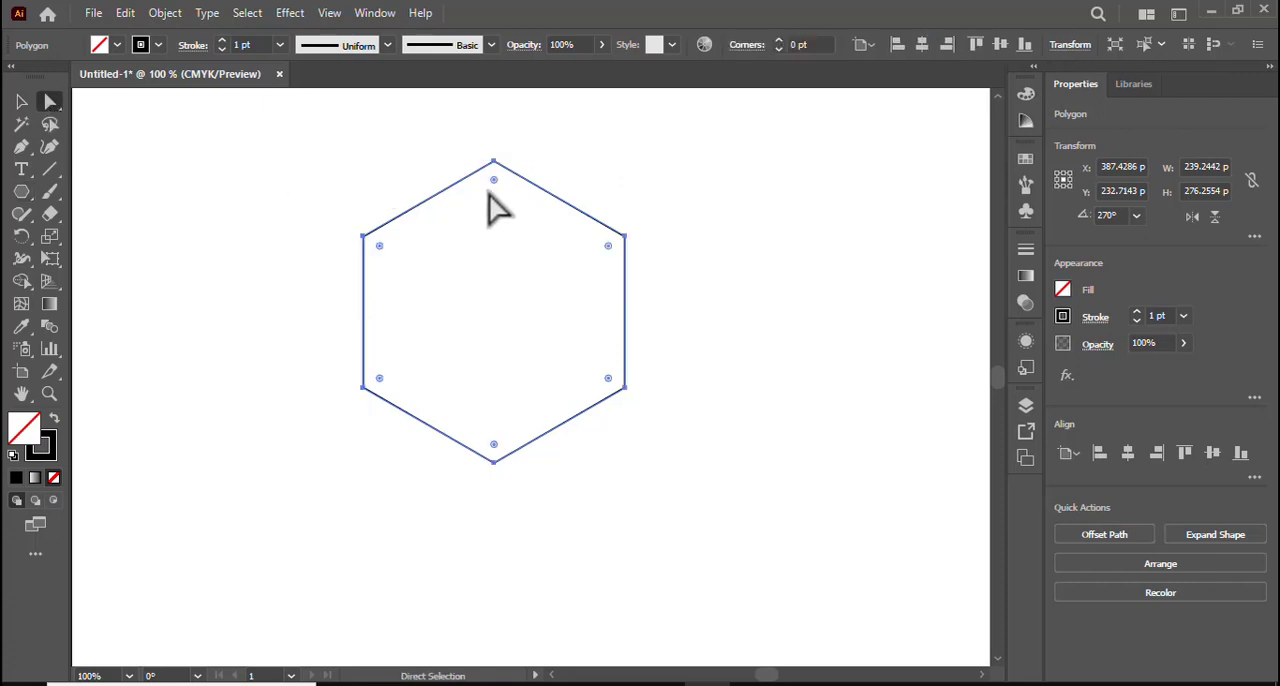
drag(493, 183, 490, 212)
click(21, 102)
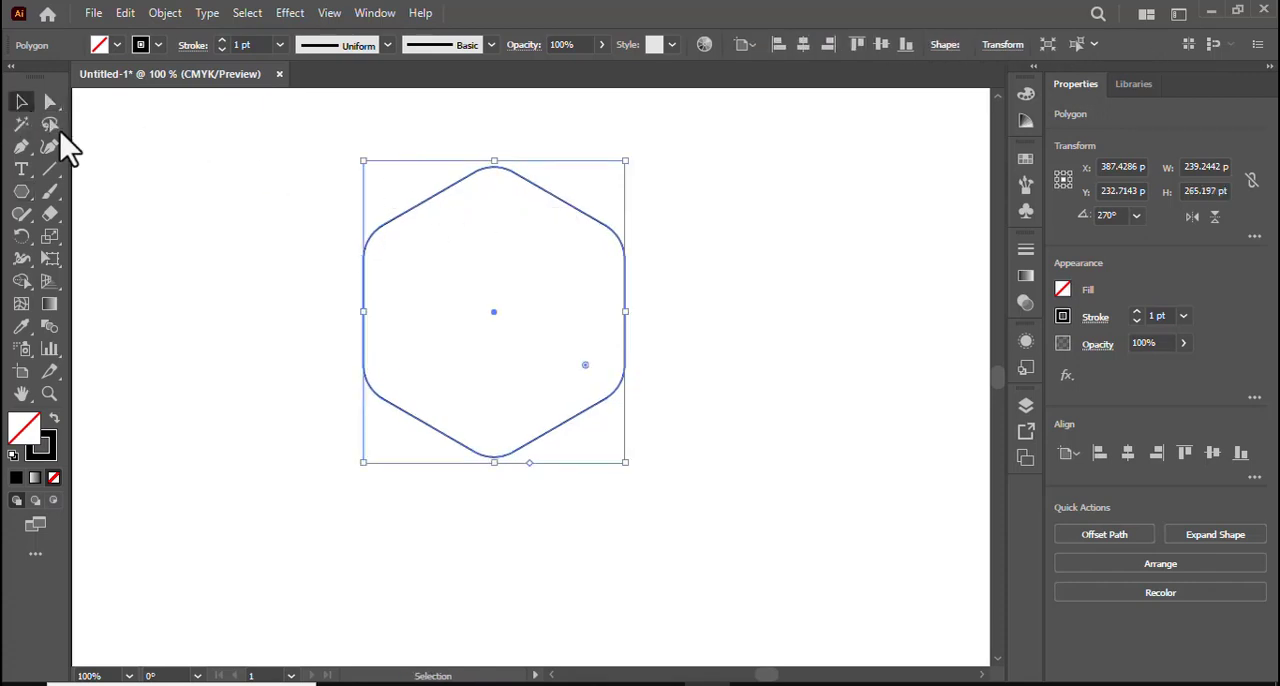
Make two copies of the rounded hexagon straight above the original, offset about 62 pt and 103 pt.
click(548, 340)
click(410, 214)
drag(493, 313, 494, 245)
scroll(620, 360, up, 1)
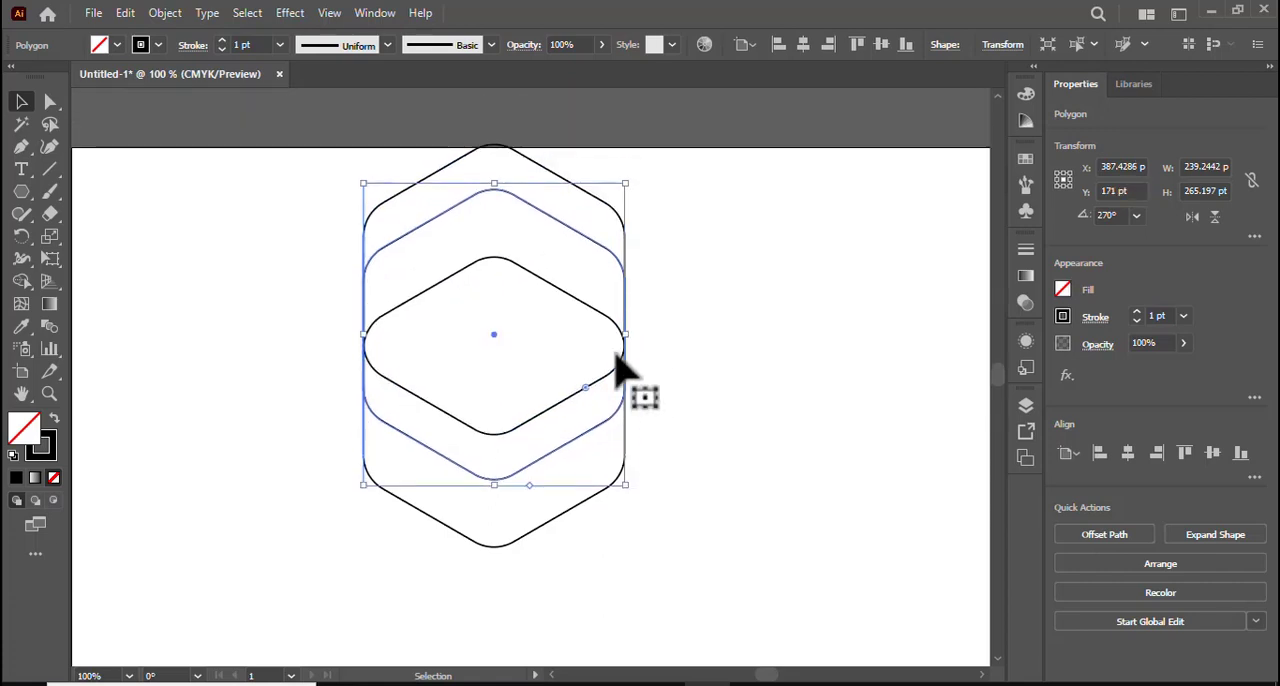
Use Shape Builder on the three overlapping hexagons to form an upper piece, a rounded top face, a side band and a lower piece.
drag(245, 168, 680, 545)
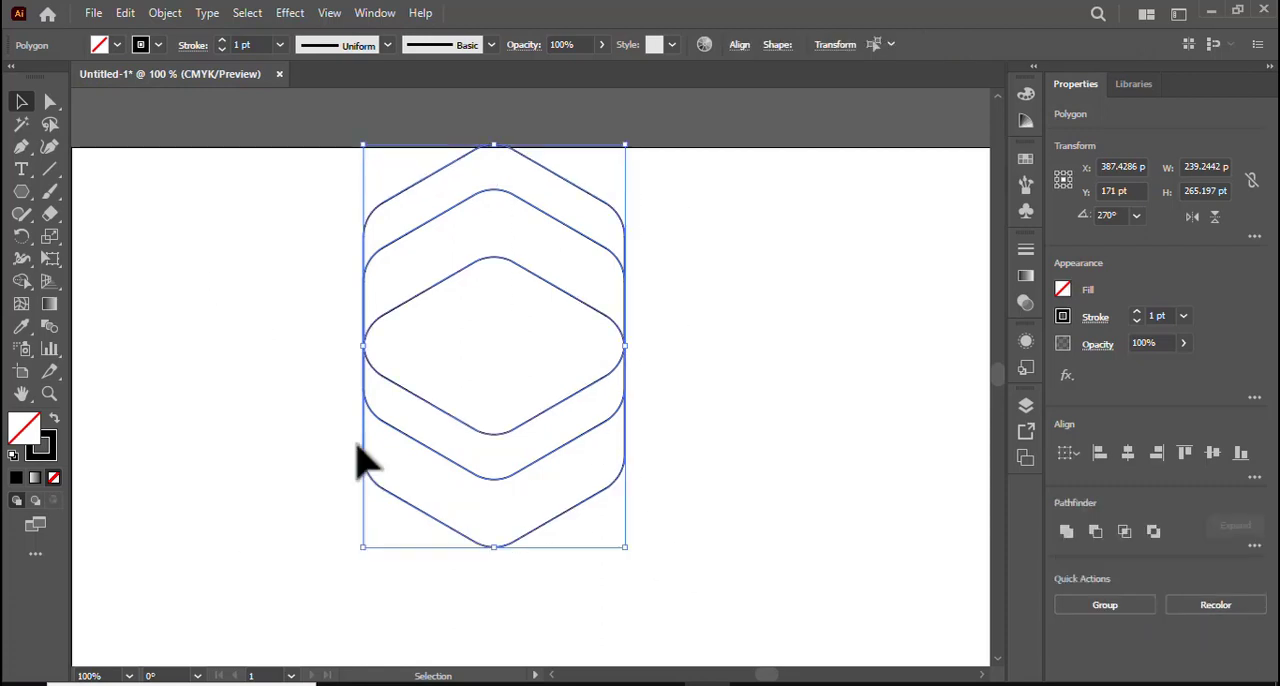
click(24, 282)
scroll(690, 370, down, 1)
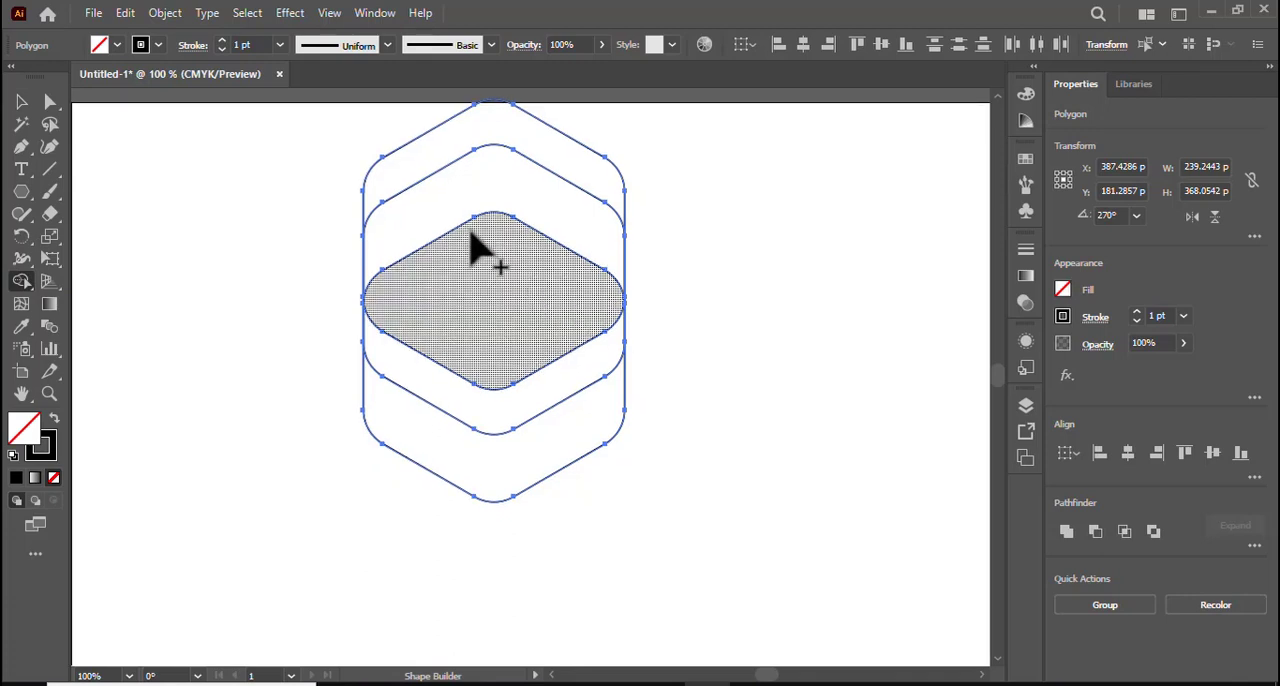
mouse_move(400, 160)
mouse_down()
mouse_move(431, 166)
mouse_move(463, 209)
mouse_up()
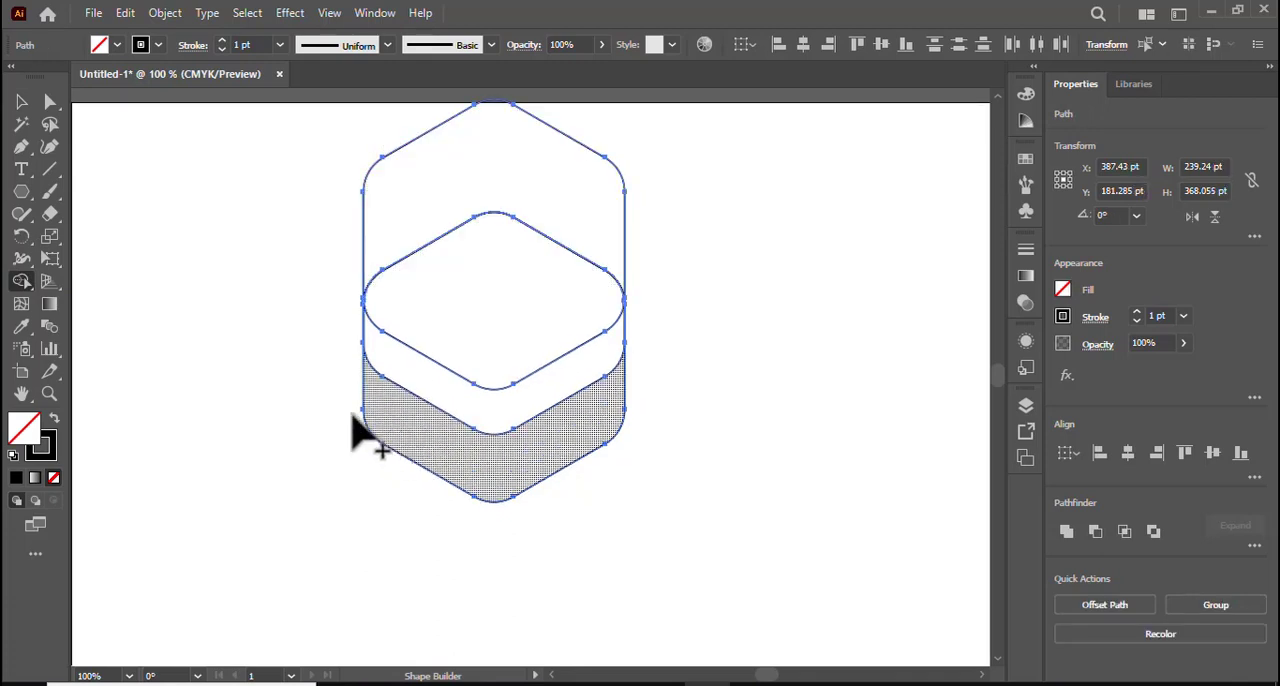
mouse_move(348, 396)
mouse_down()
mouse_move(421, 452)
mouse_move(455, 512)
mouse_up()
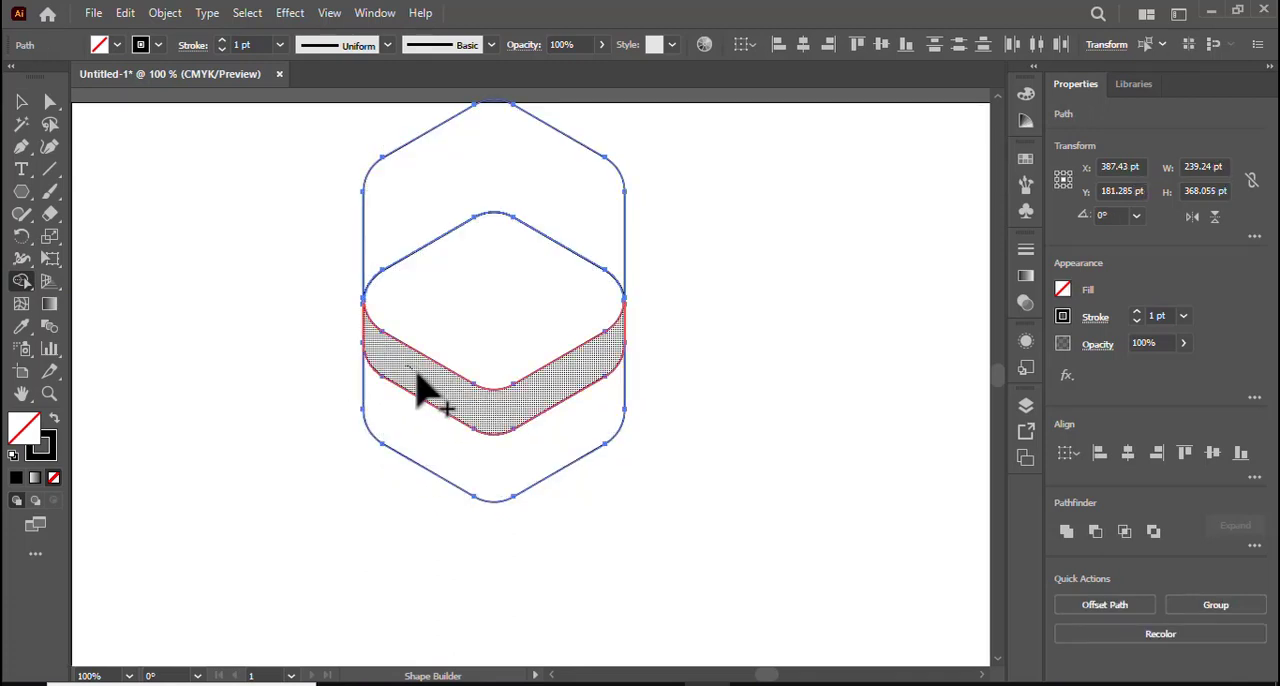
click(440, 337)
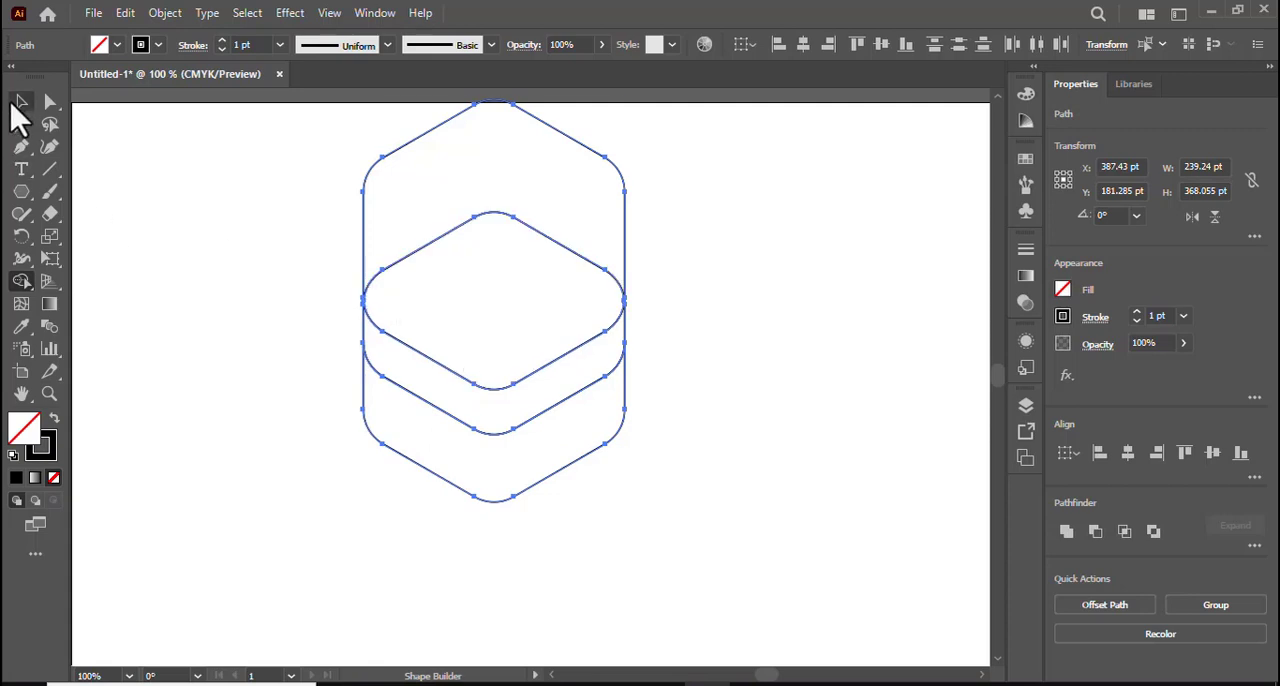
click(21, 103)
click(134, 160)
drag(300, 126, 392, 193)
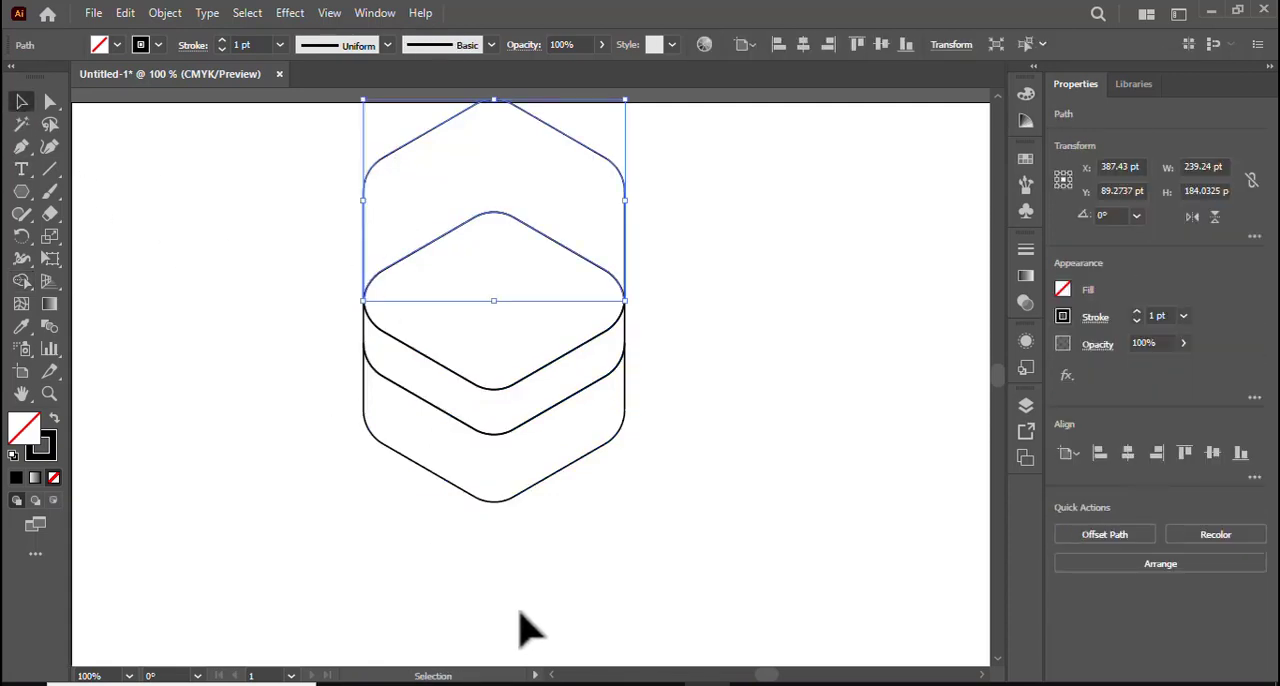
mouse_move(378, 449)
mouse_down()
mouse_move(457, 503)
mouse_move(382, 437)
mouse_up()
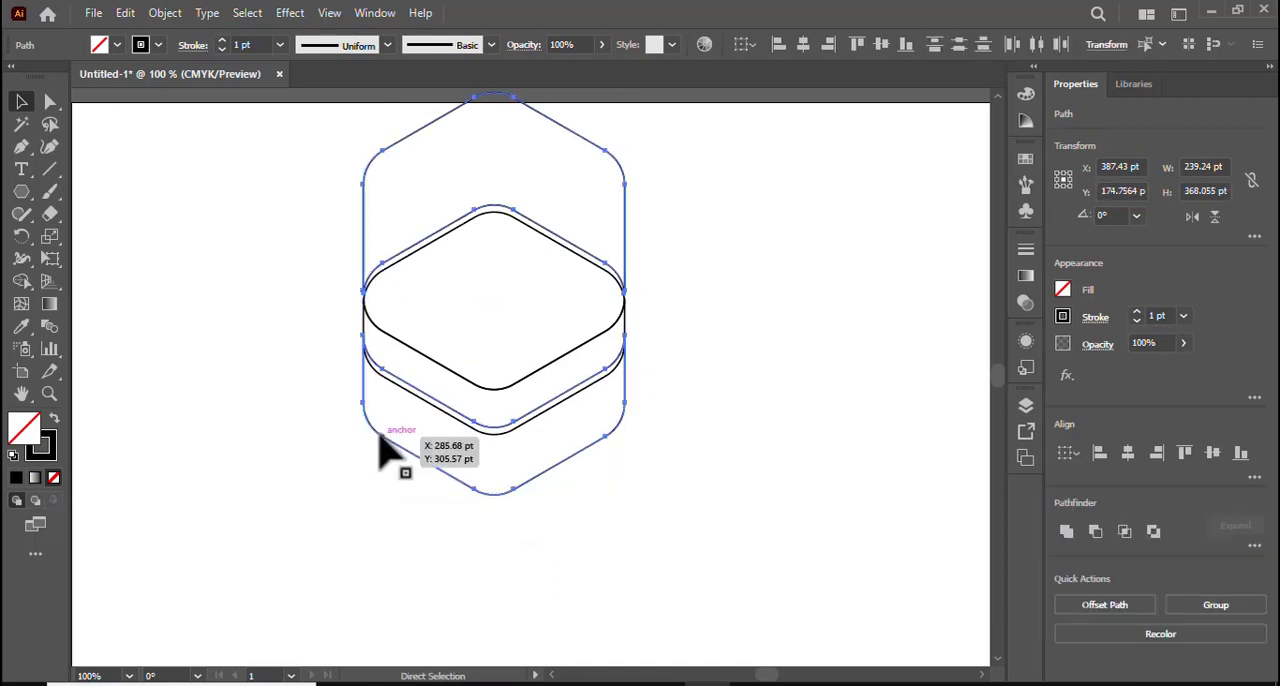
key(ctrl+z)
click(266, 494)
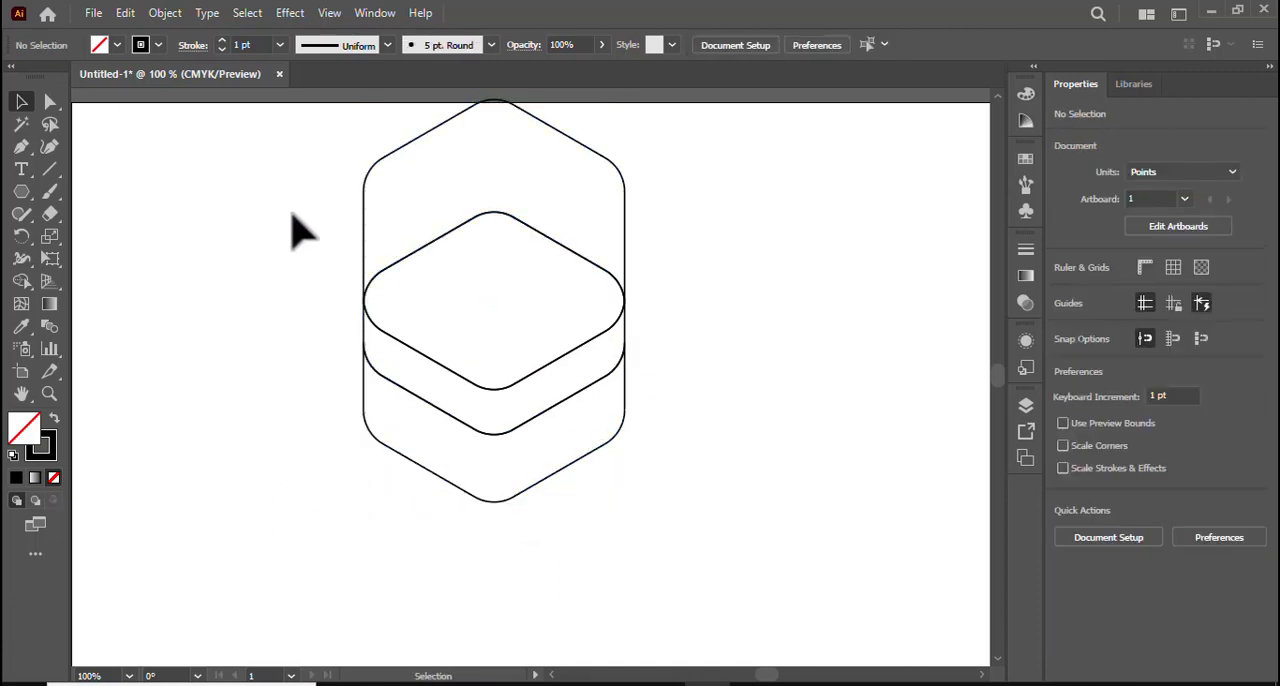
Delete the surplus upper piece and lower piece, keeping only the top face and the side band below it.
drag(370, 180, 391, 200)
key(Delete)
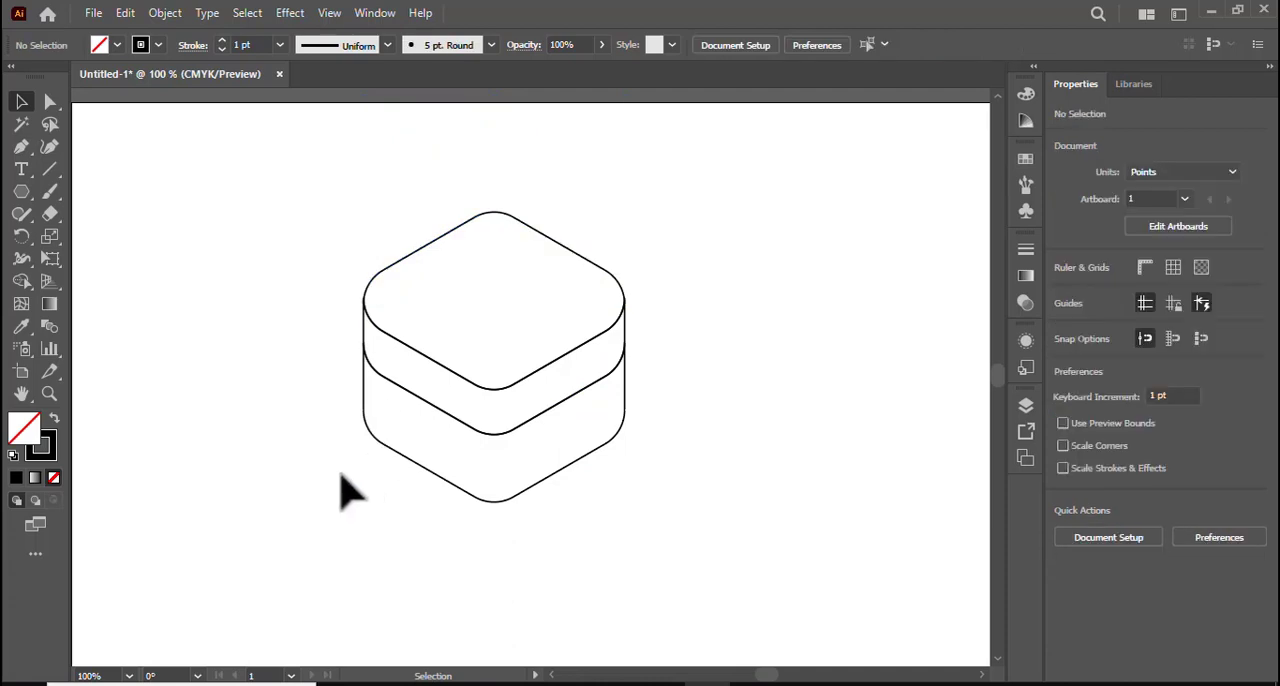
drag(323, 435, 436, 500)
key(Delete)
Enlarge the whole block proportionally from its center to about 336 pt wide and 286 pt high.
scroll(620, 494, up, 1)
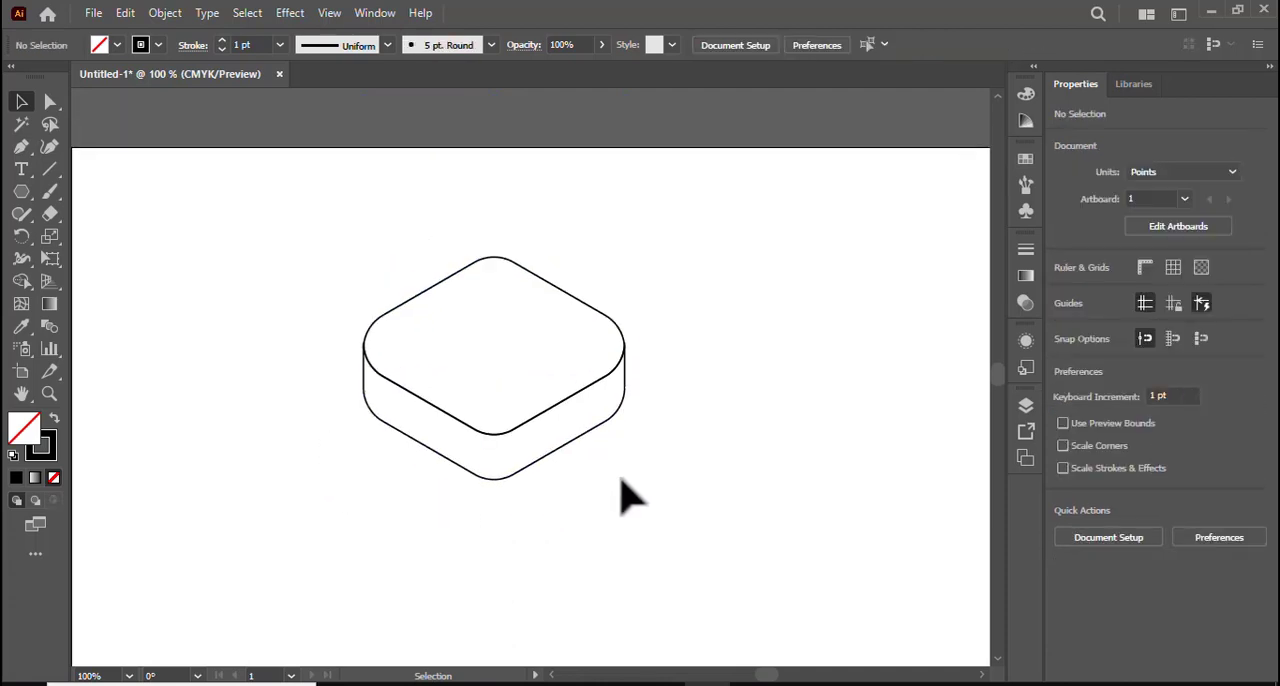
scroll(612, 470, down, 2)
scroll(612, 470, down, 1)
drag(330, 188, 640, 448)
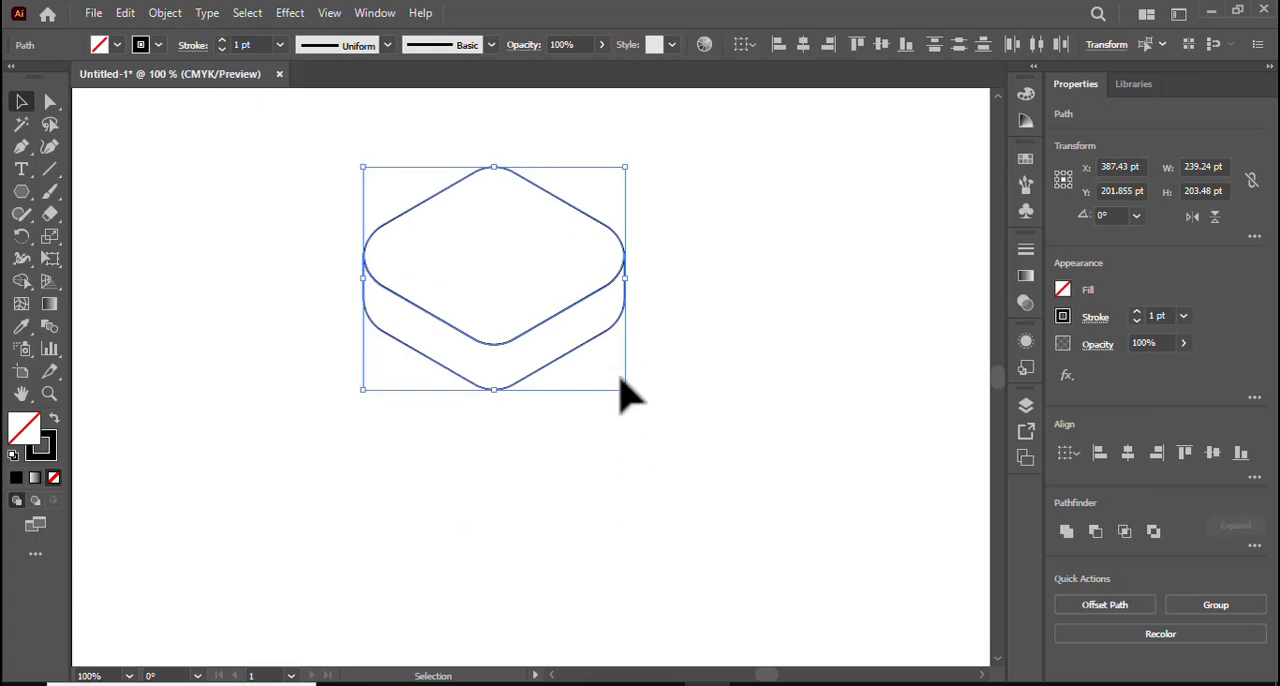
drag(626, 390, 680, 466)
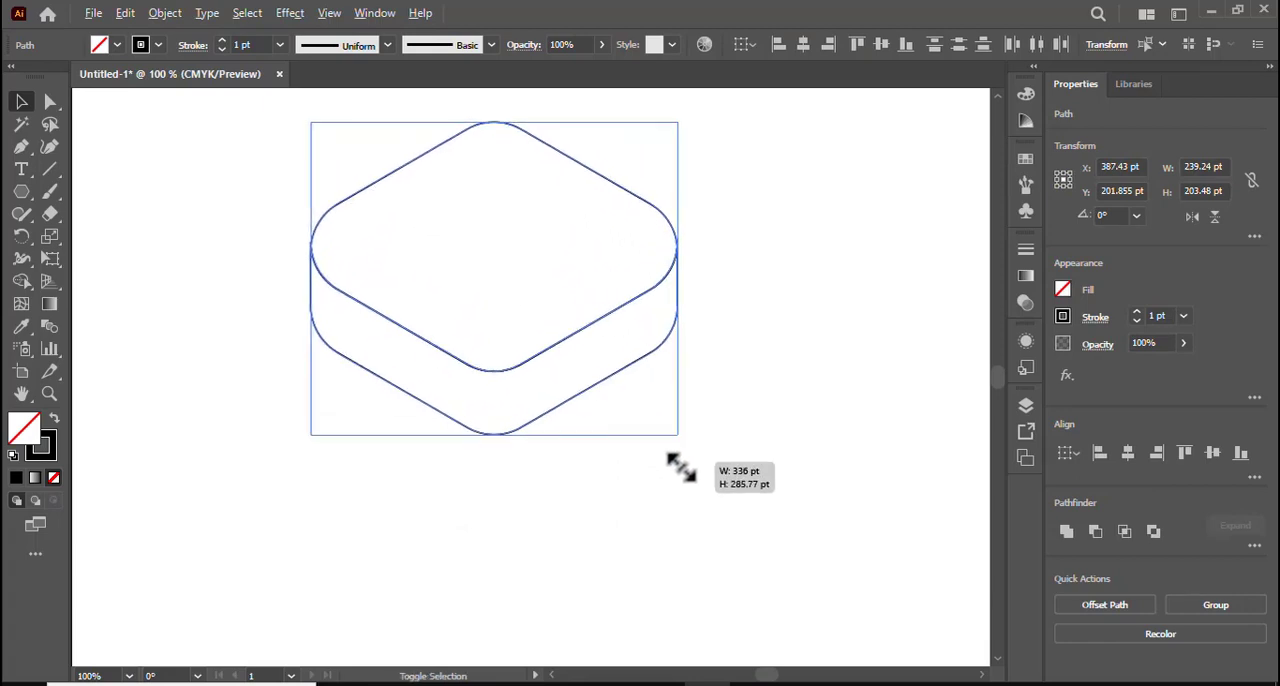
click(745, 515)
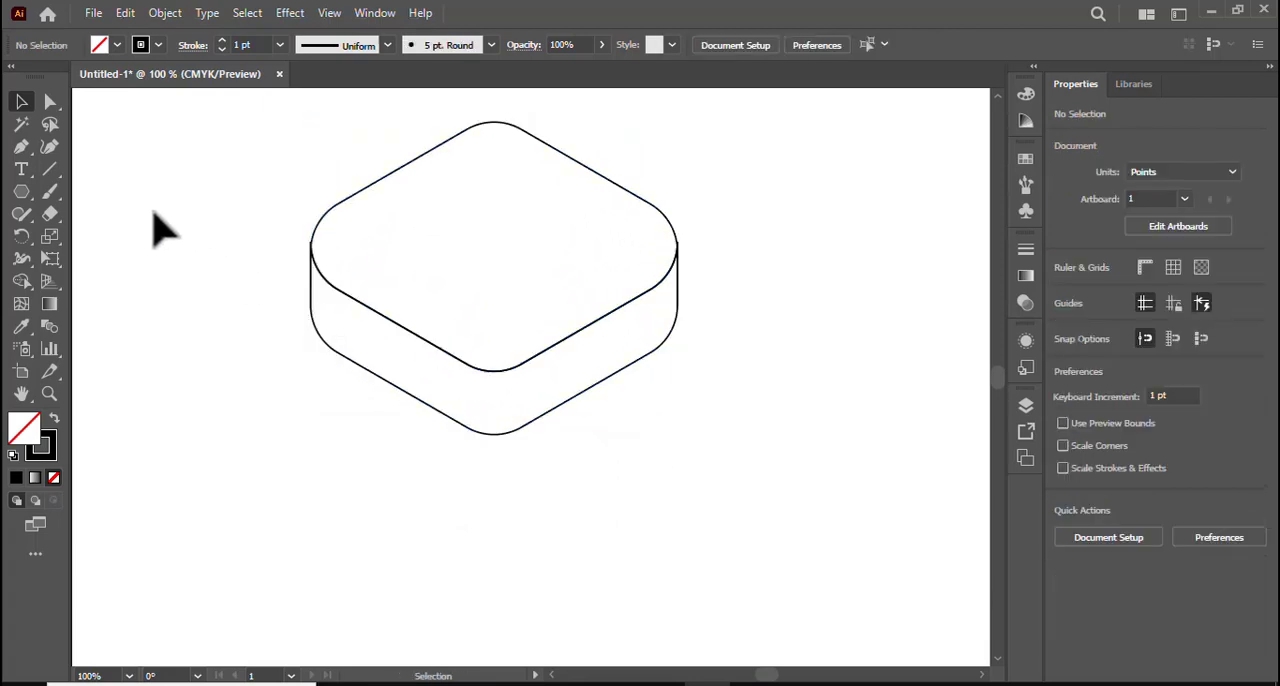
Draw a closed Pen path over the block's front corner, about 67 pt wide with 58 pt sides and curved ends following the edges.
click(22, 148)
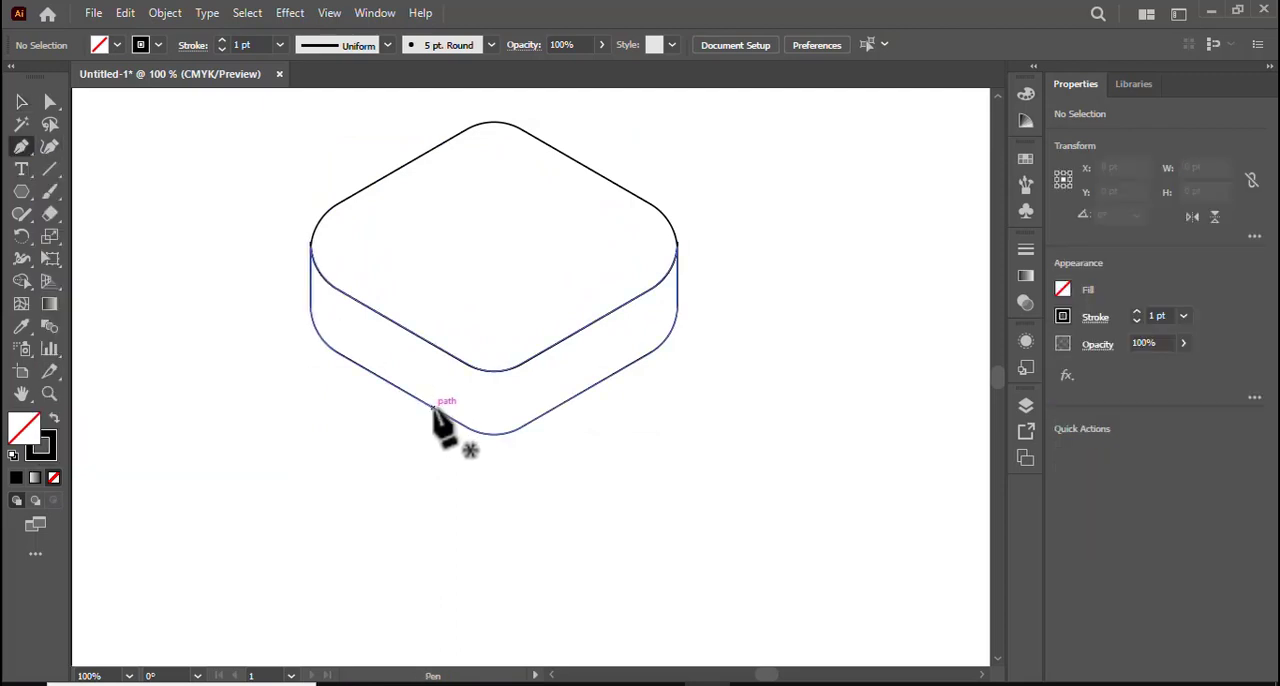
click(529, 422)
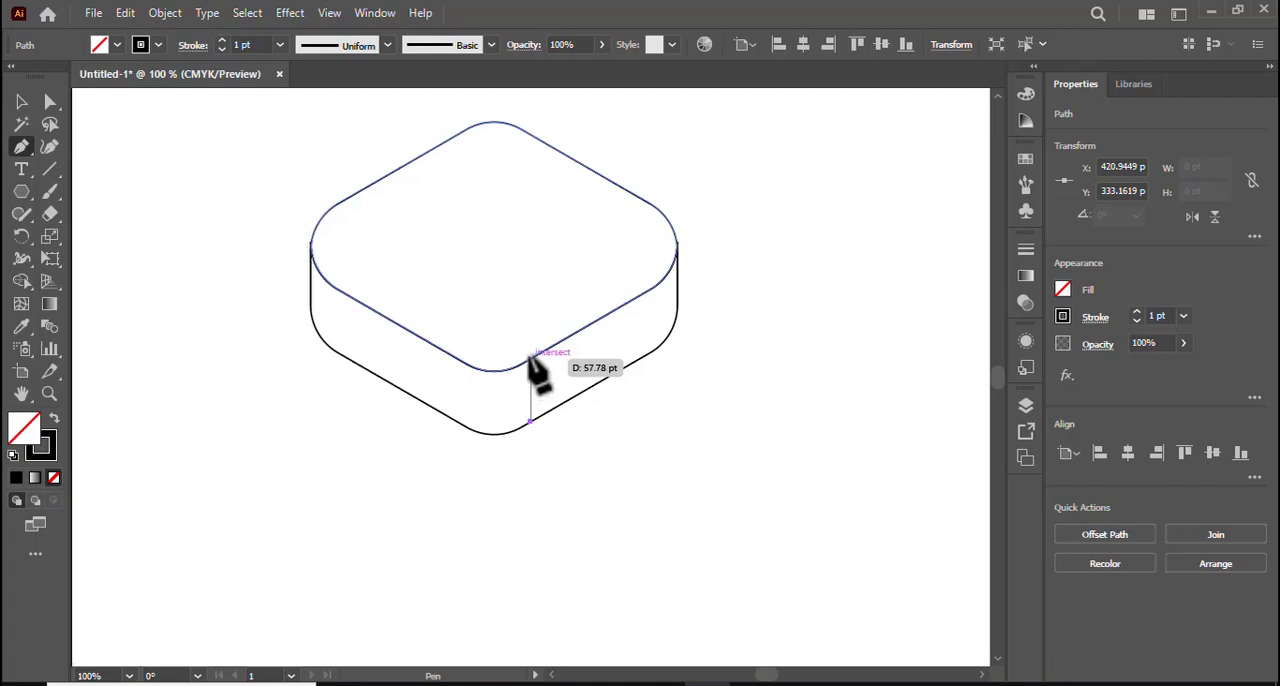
click(529, 356)
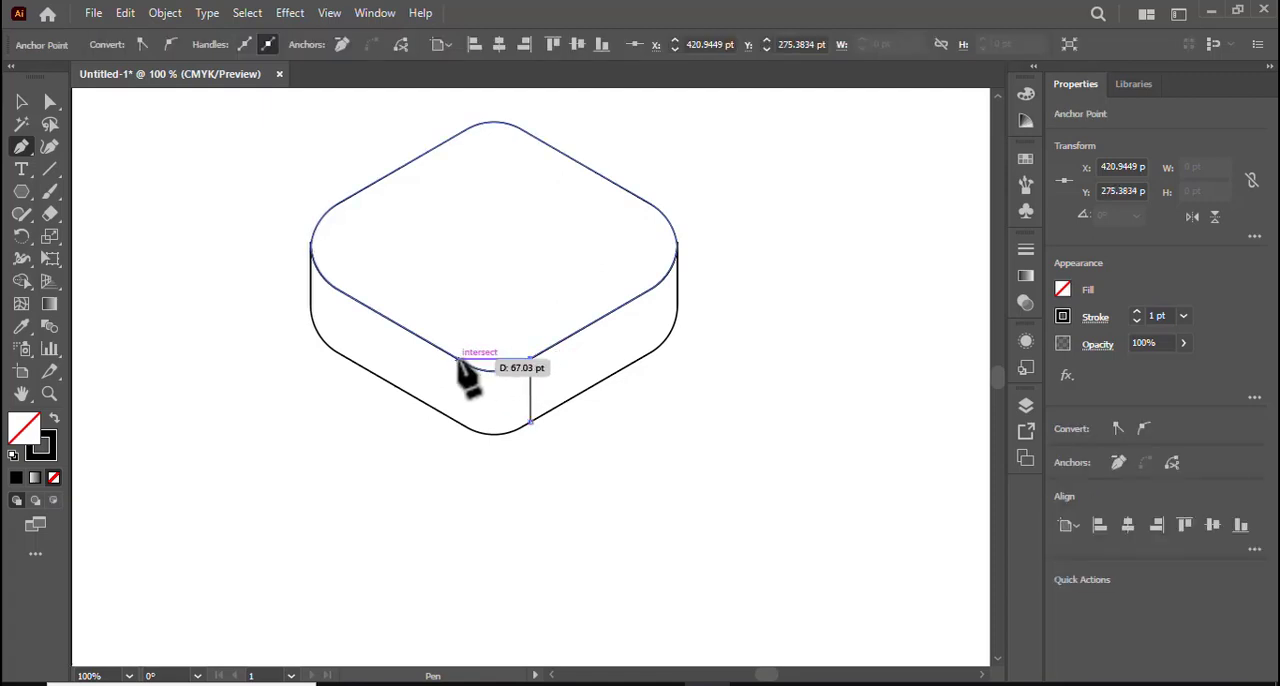
drag(457, 358, 417, 329)
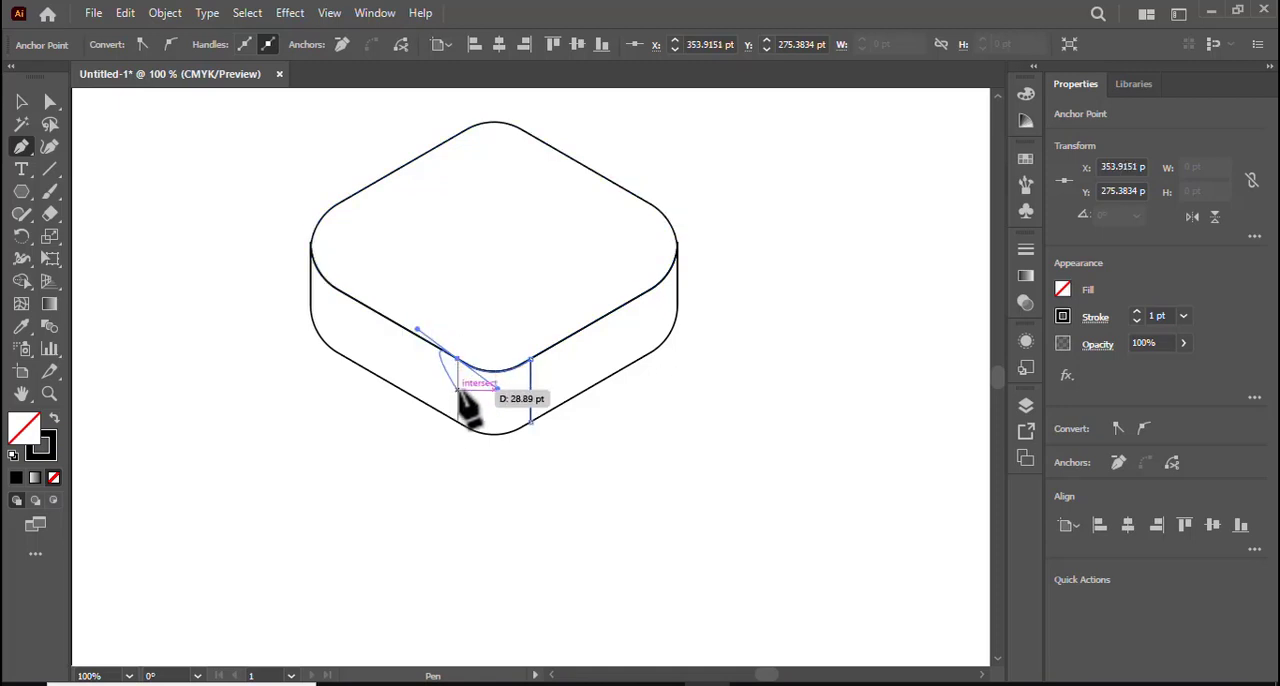
click(456, 357)
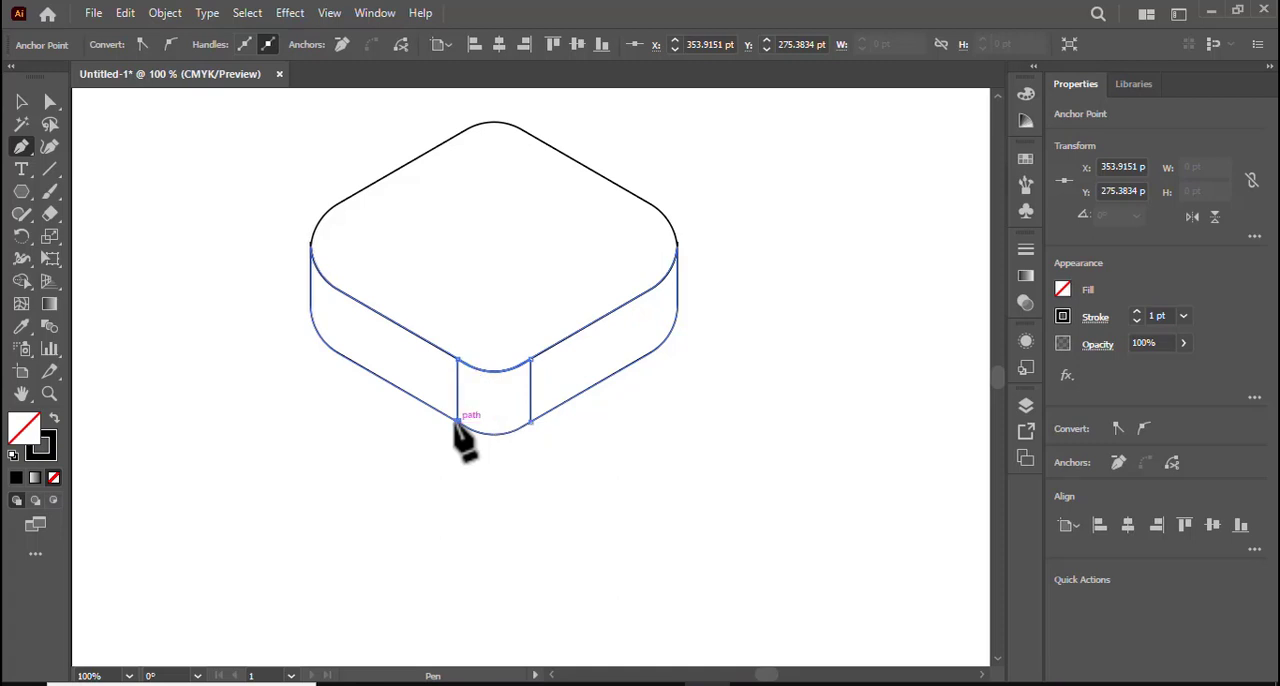
click(457, 423)
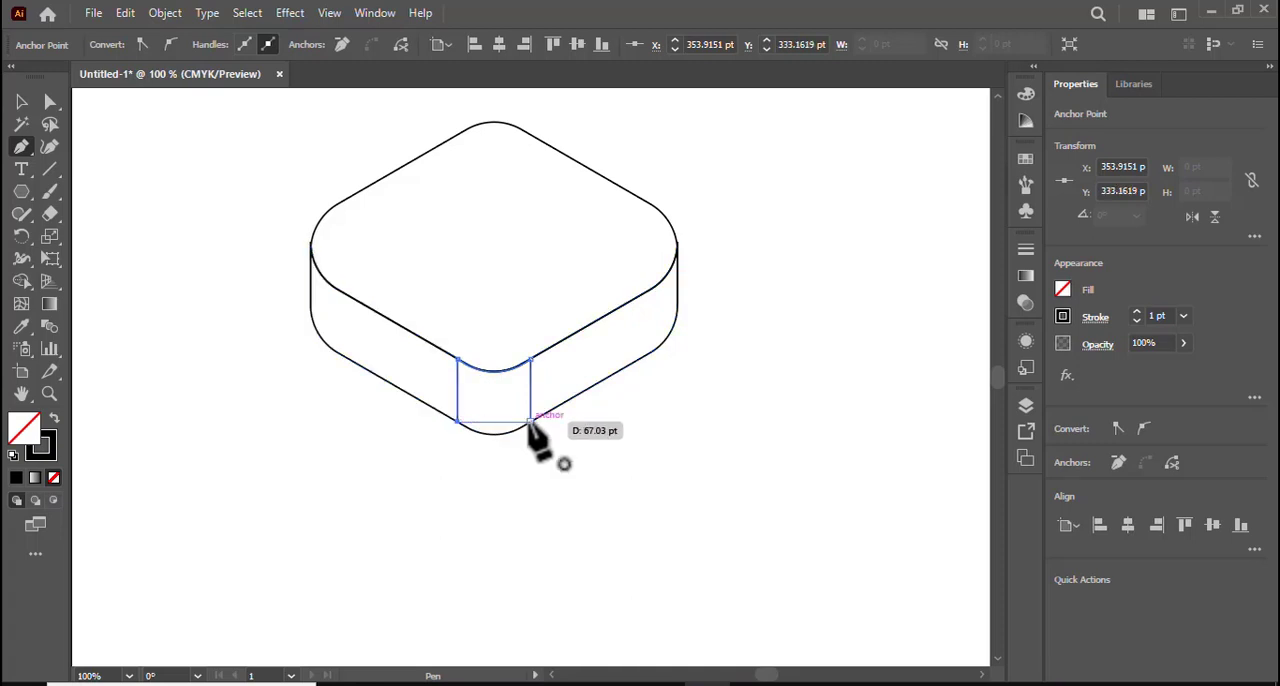
drag(530, 424, 573, 392)
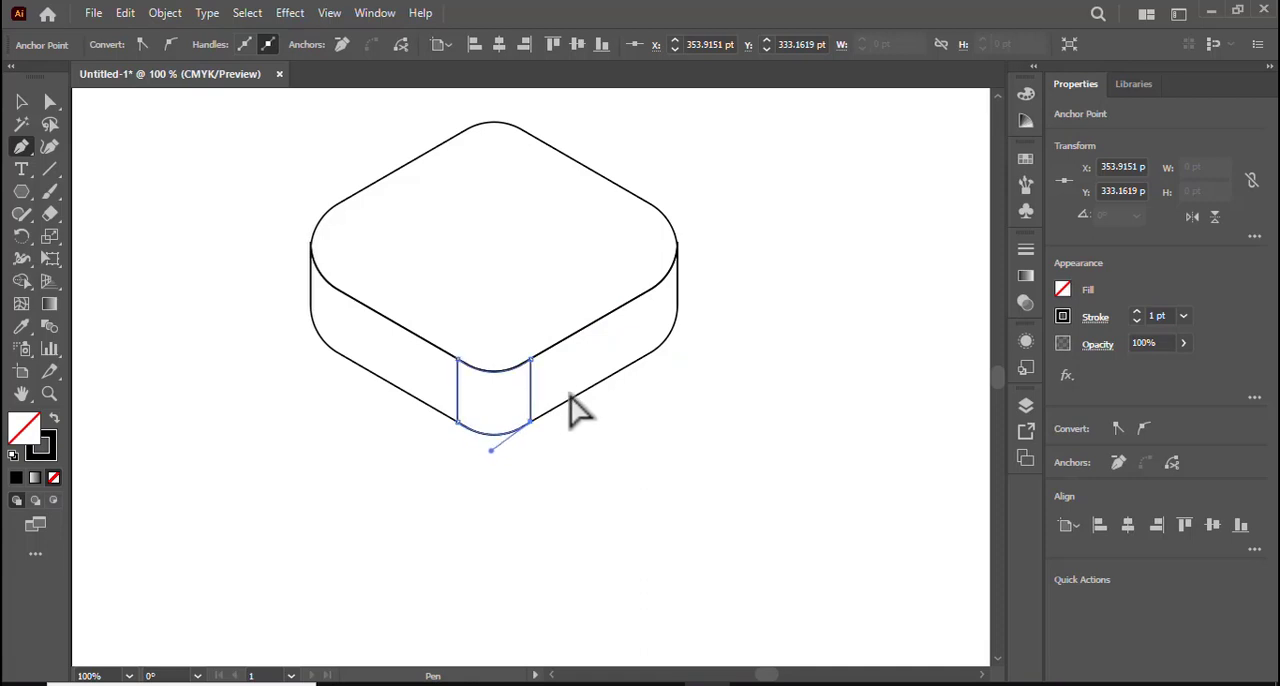
click(21, 101)
click(215, 265)
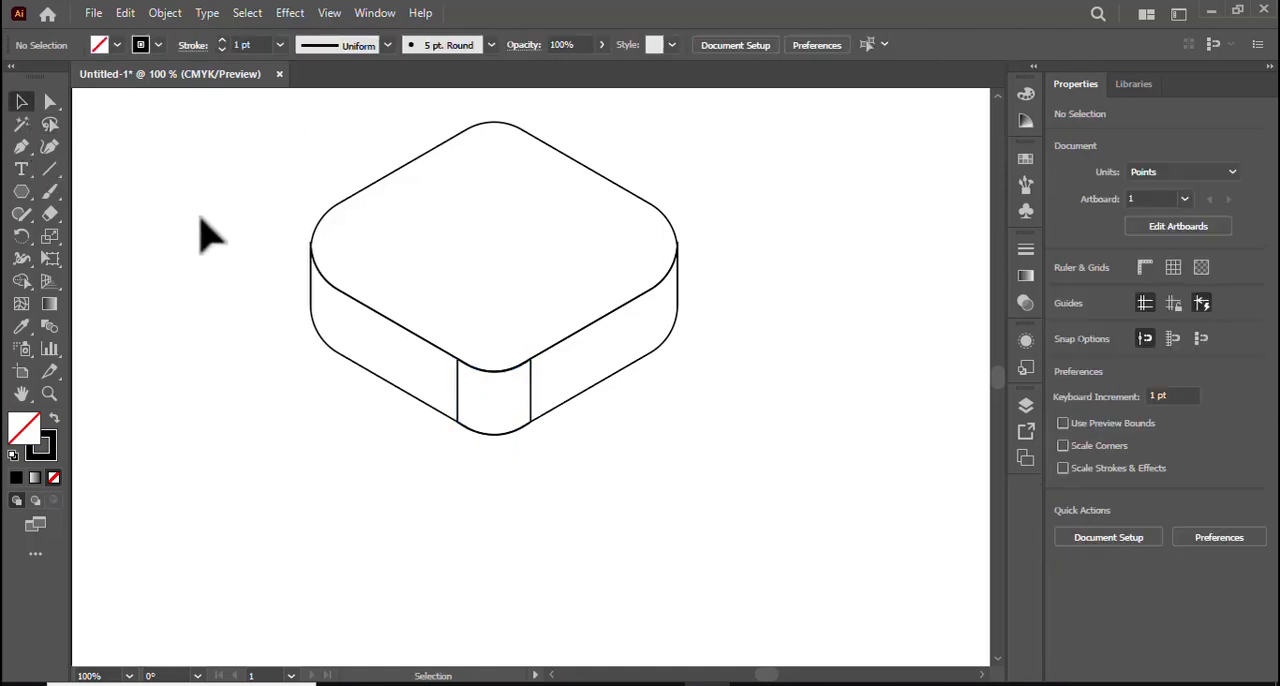
Use Shape Builder on all the block's paths to separate the side faces flanking the front corner panel.
drag(232, 194, 712, 590)
click(21, 283)
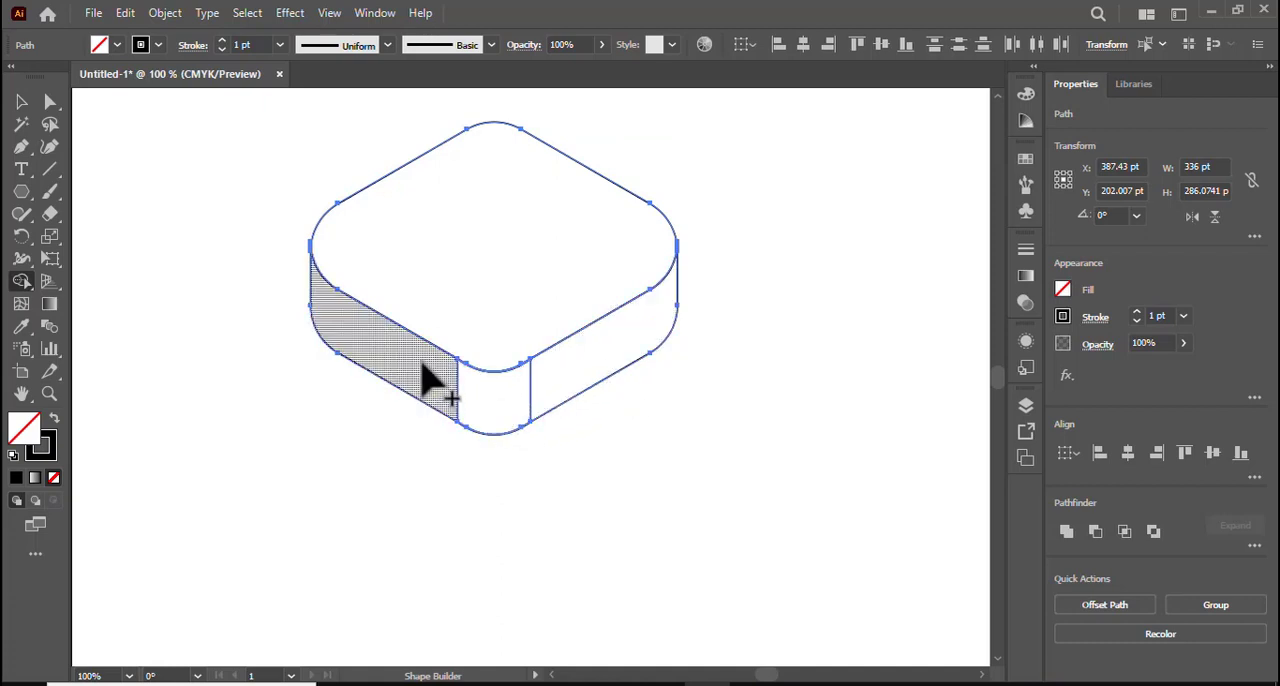
click(22, 103)
click(366, 152)
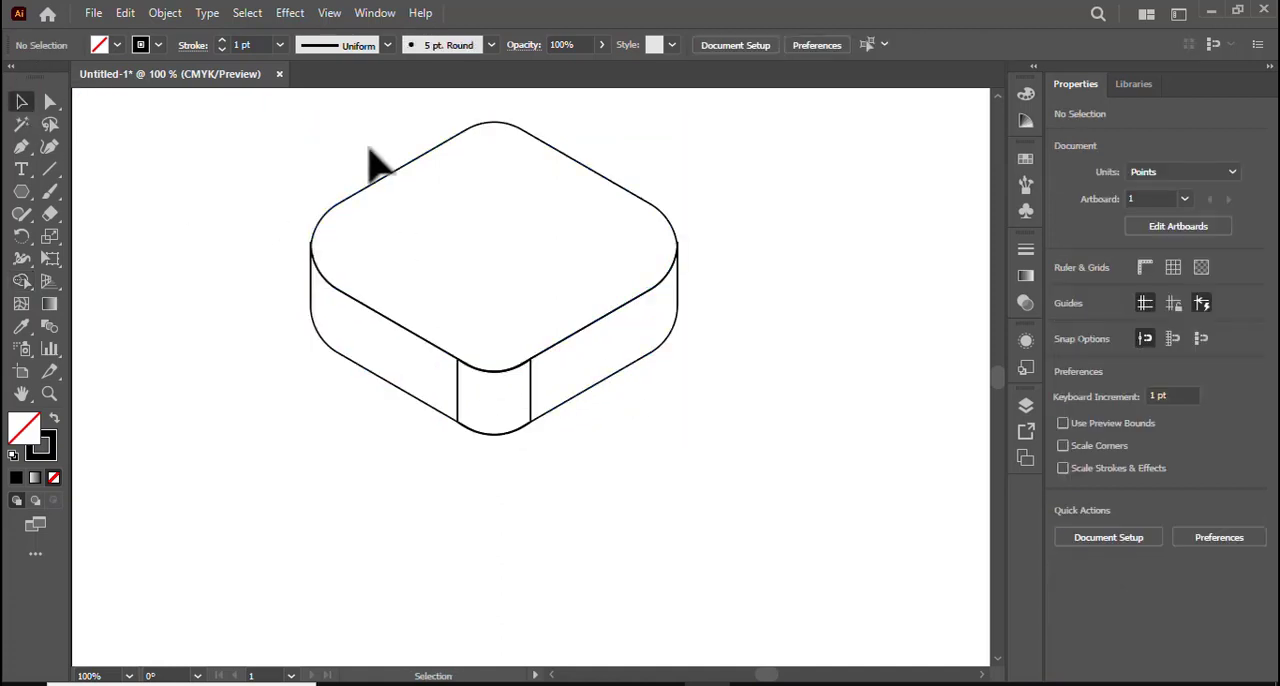
Fill the top face with a linear gradient running from bright light blue to dark blue.
click(398, 172)
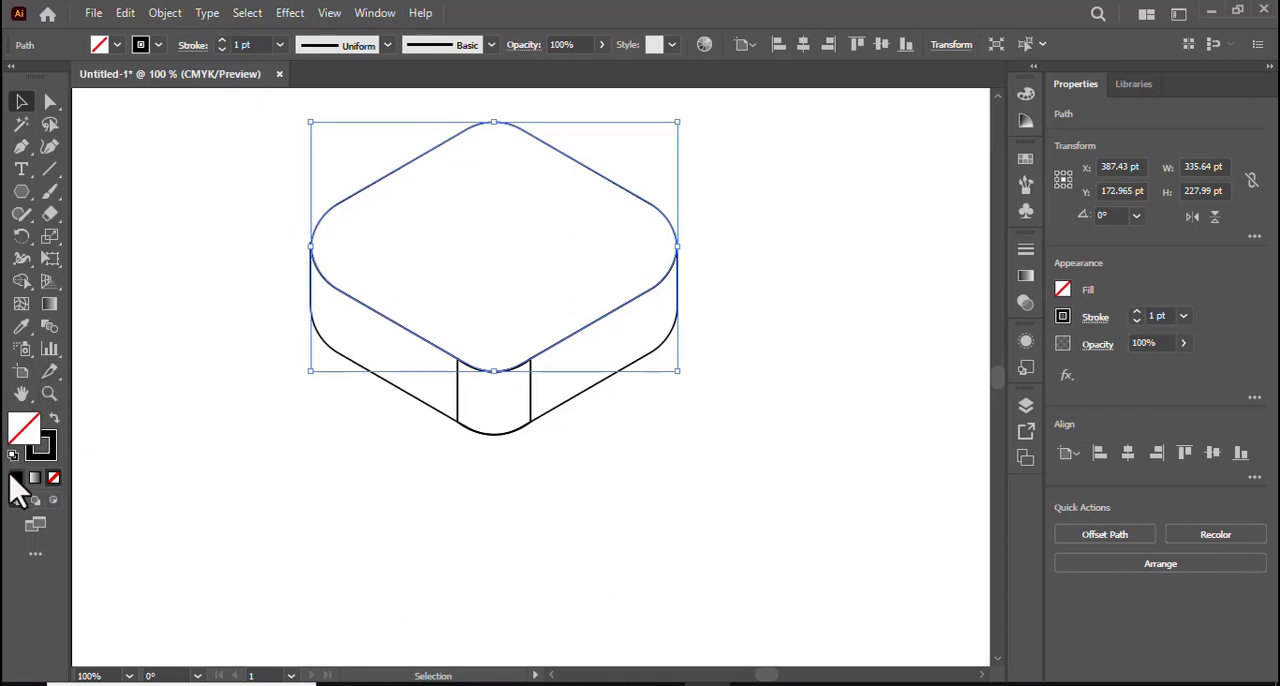
click(35, 478)
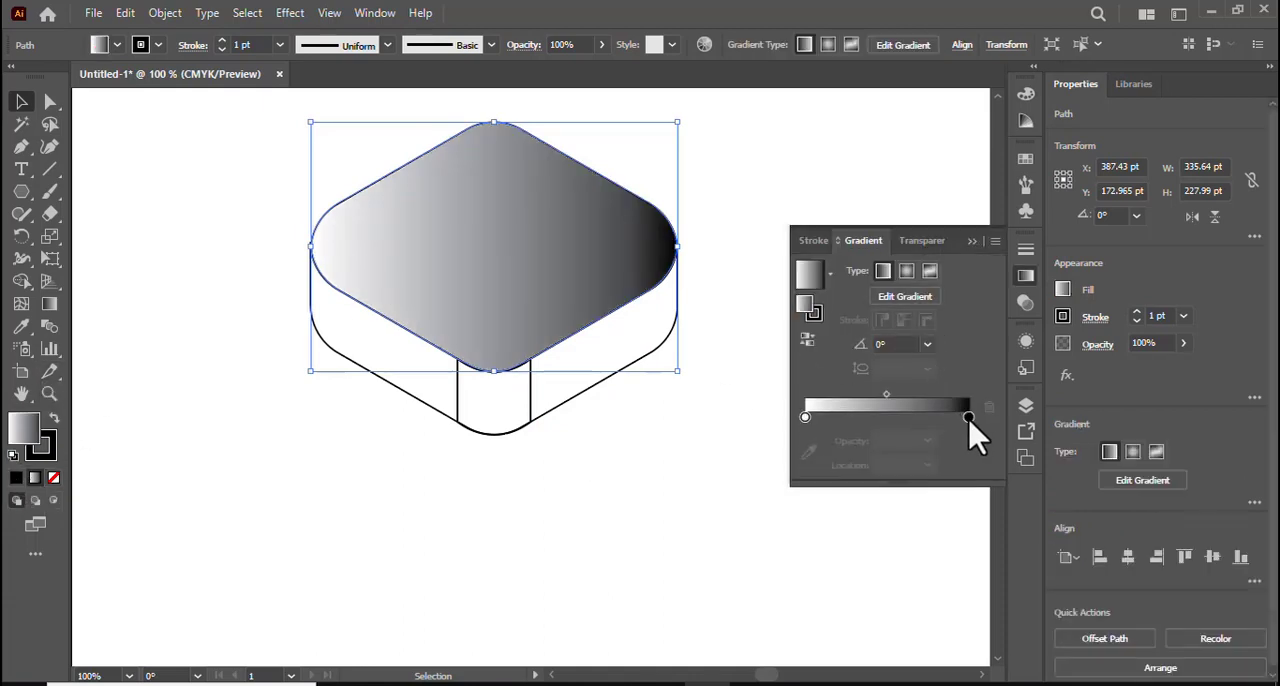
double_click(968, 417)
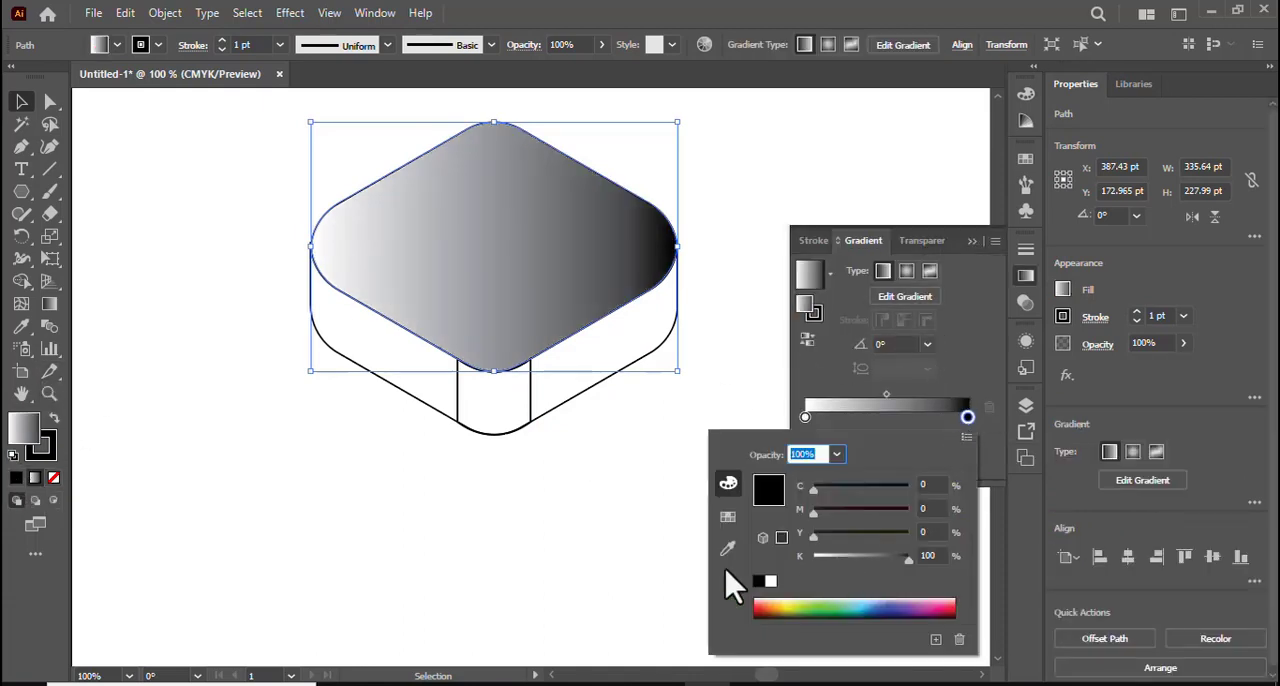
click(728, 516)
click(858, 488)
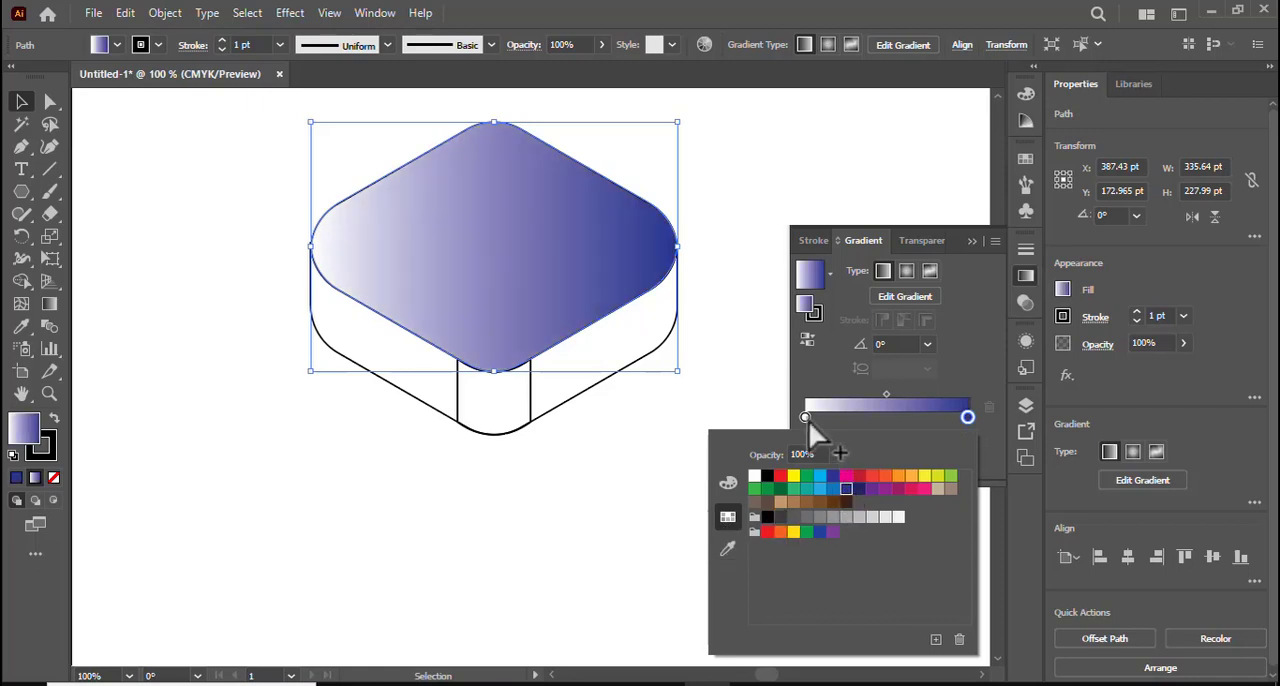
click(805, 417)
double_click(805, 417)
click(818, 479)
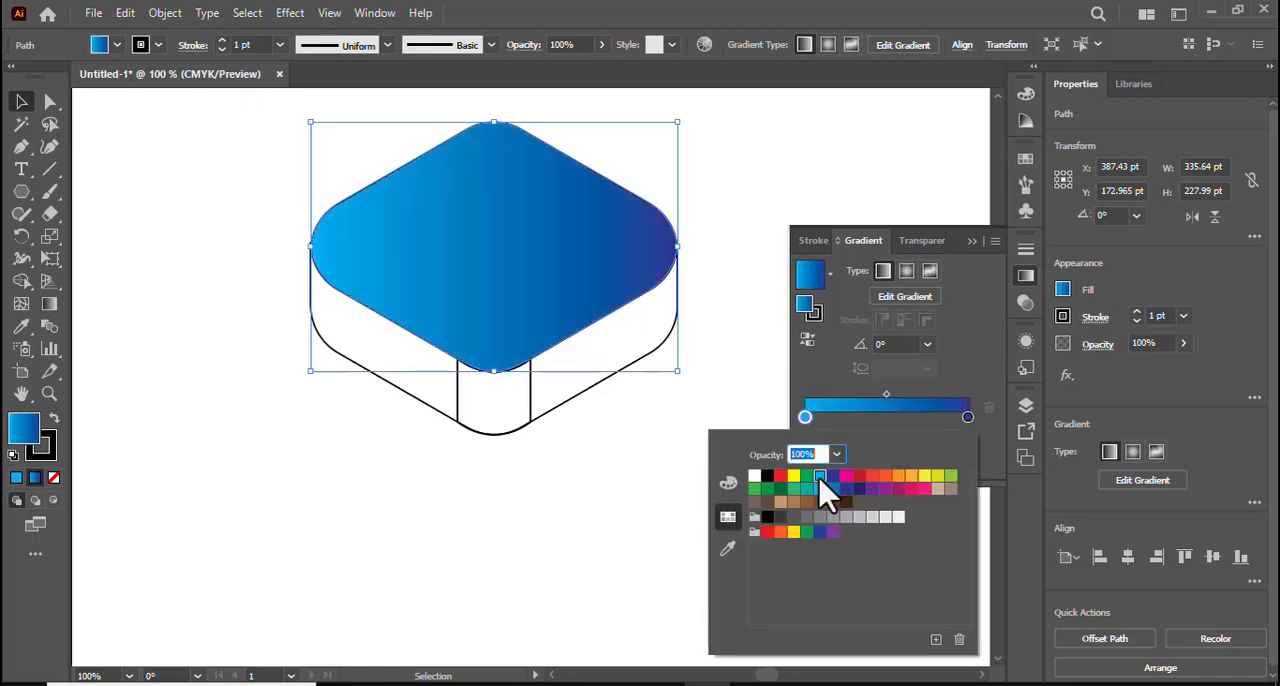
Darken the dark end stop of the top face's gradient to C 100, M 95, Y 14, K 36.
click(968, 417)
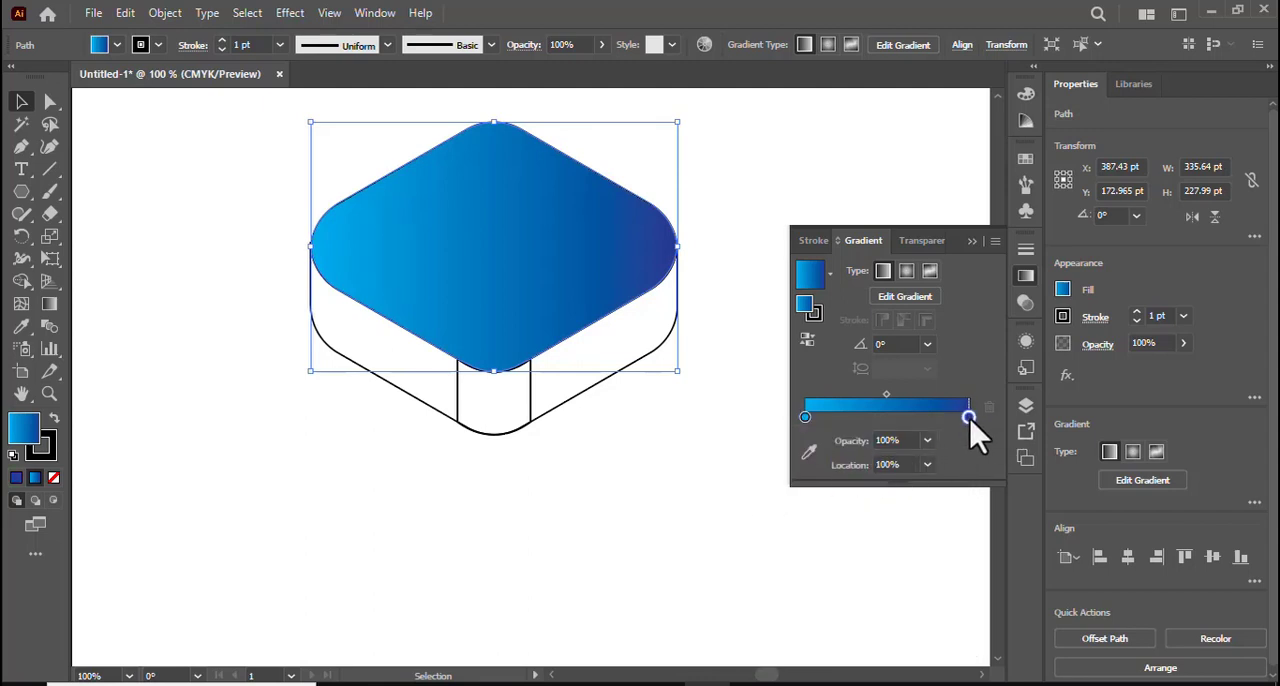
double_click(968, 417)
click(728, 484)
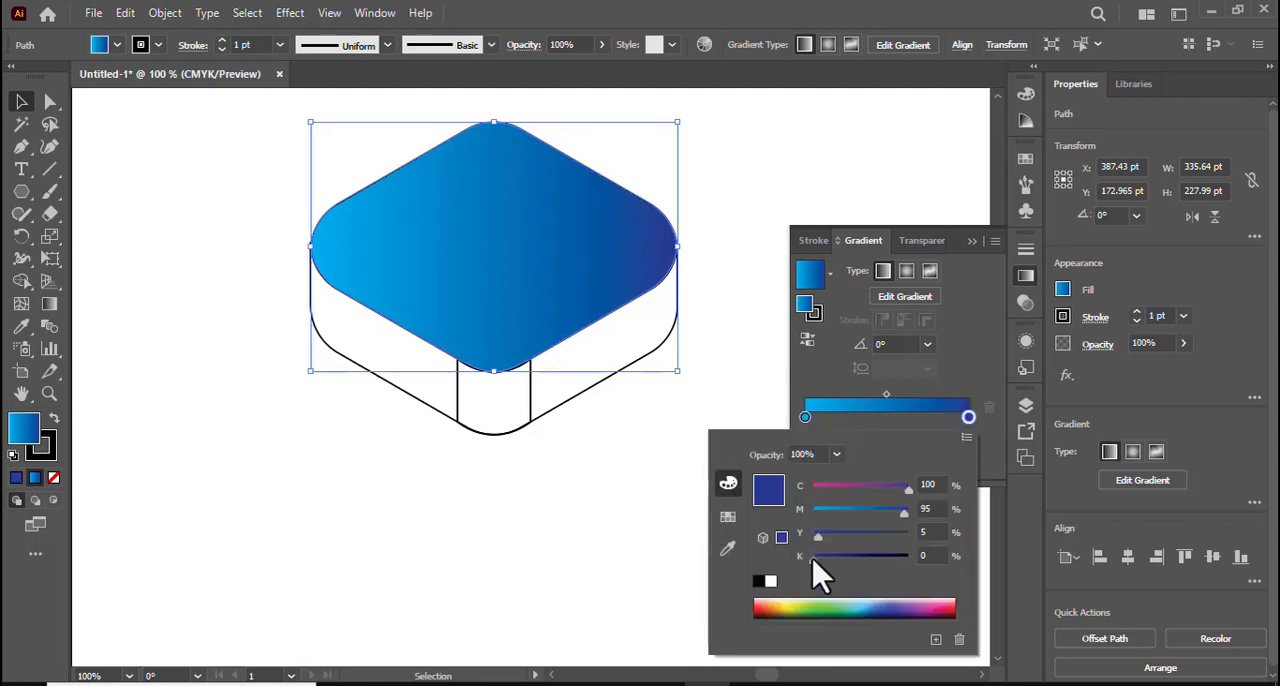
drag(813, 563, 839, 571)
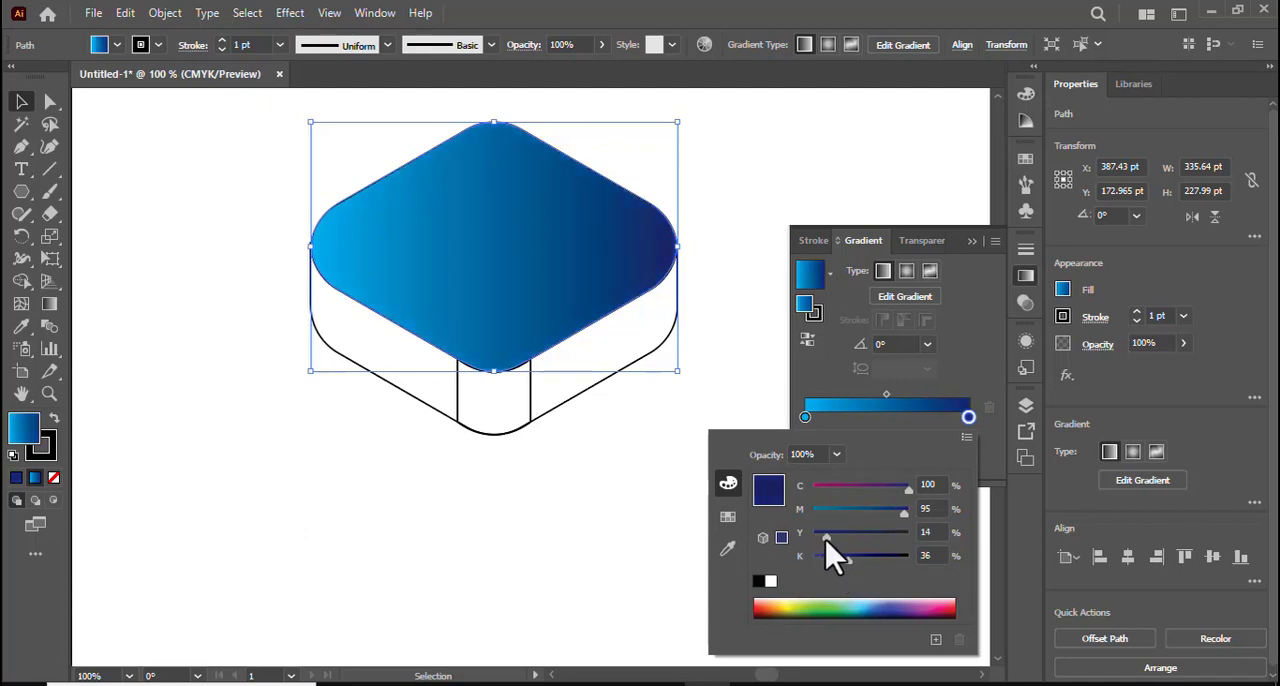
click(975, 244)
click(971, 242)
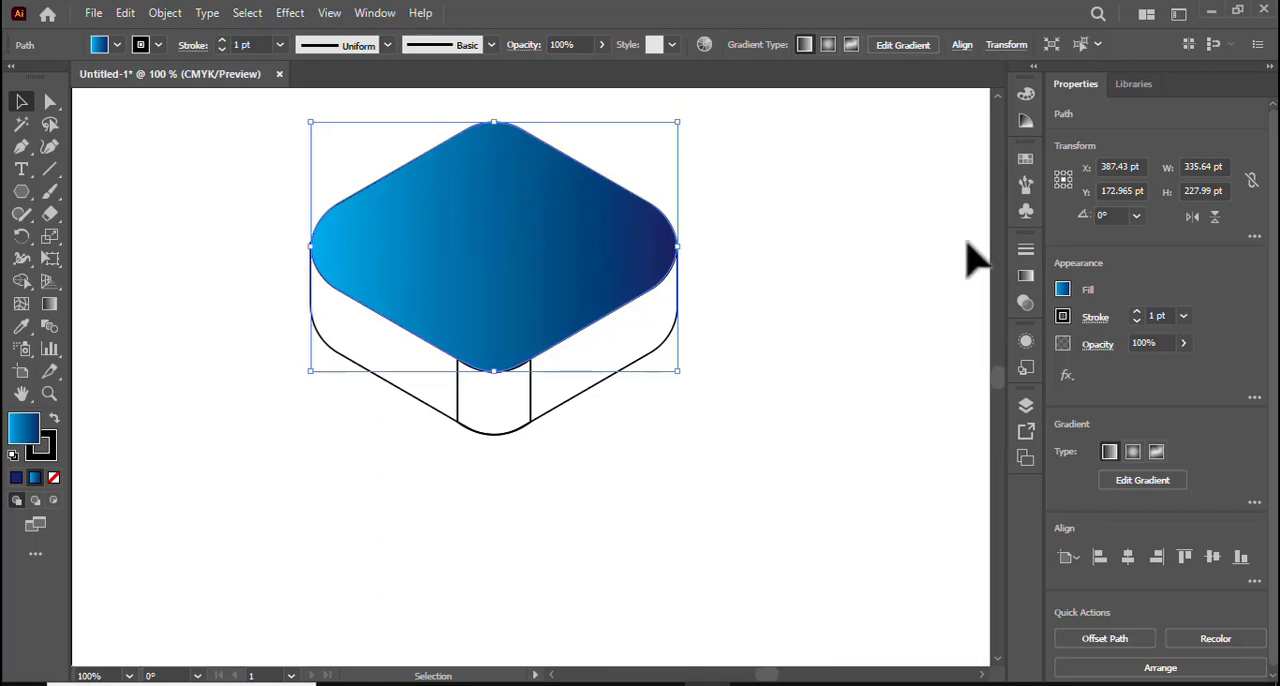
click(134, 162)
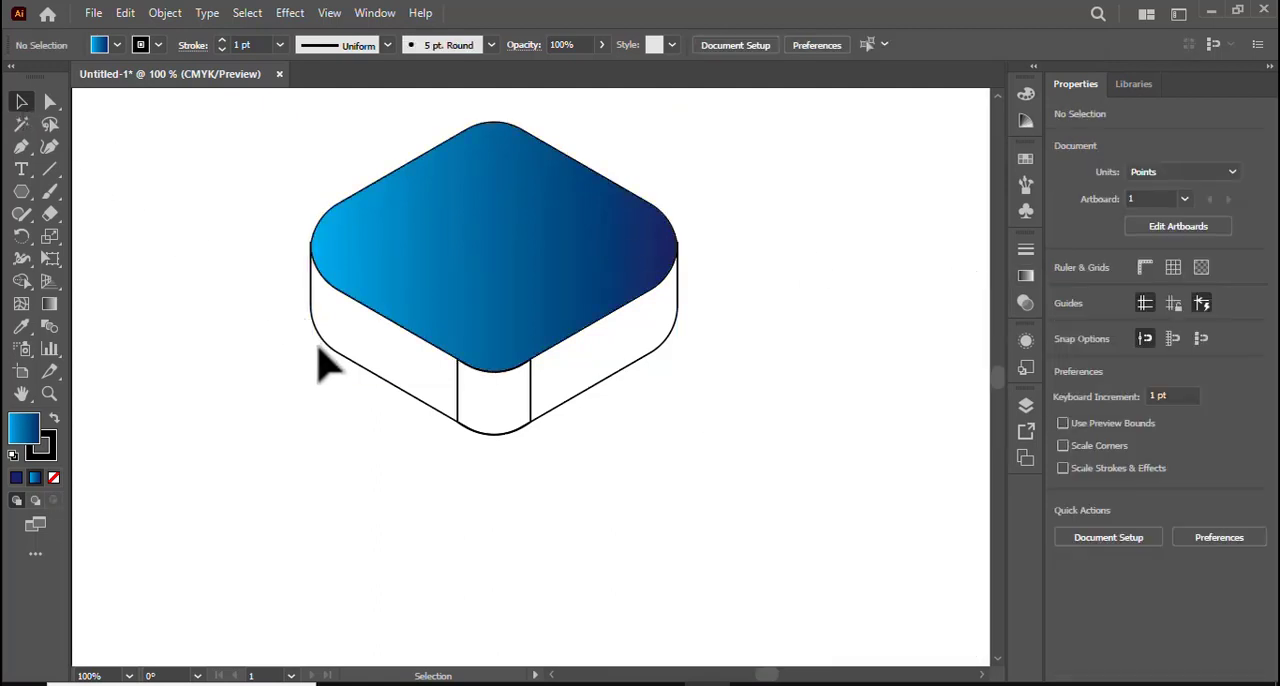
Copy the top face's gradient onto the left and right side faces with the Eyedropper.
click(371, 377)
shift+click(577, 398)
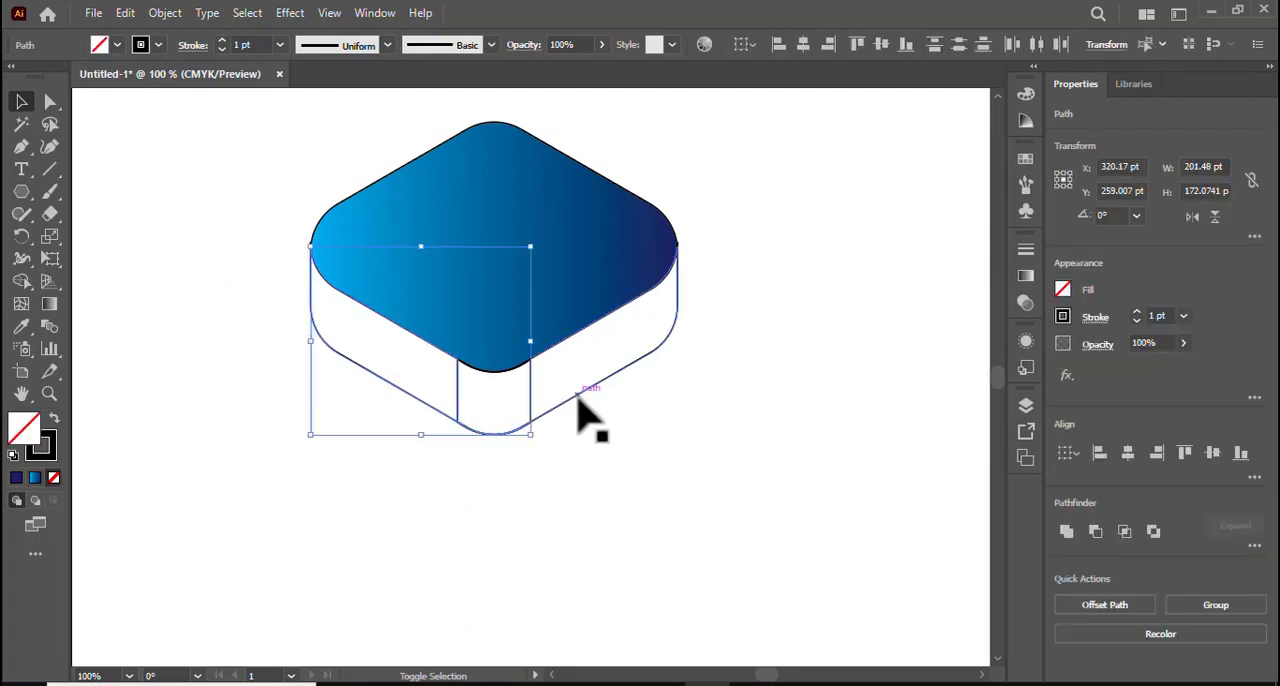
shift+click(577, 398)
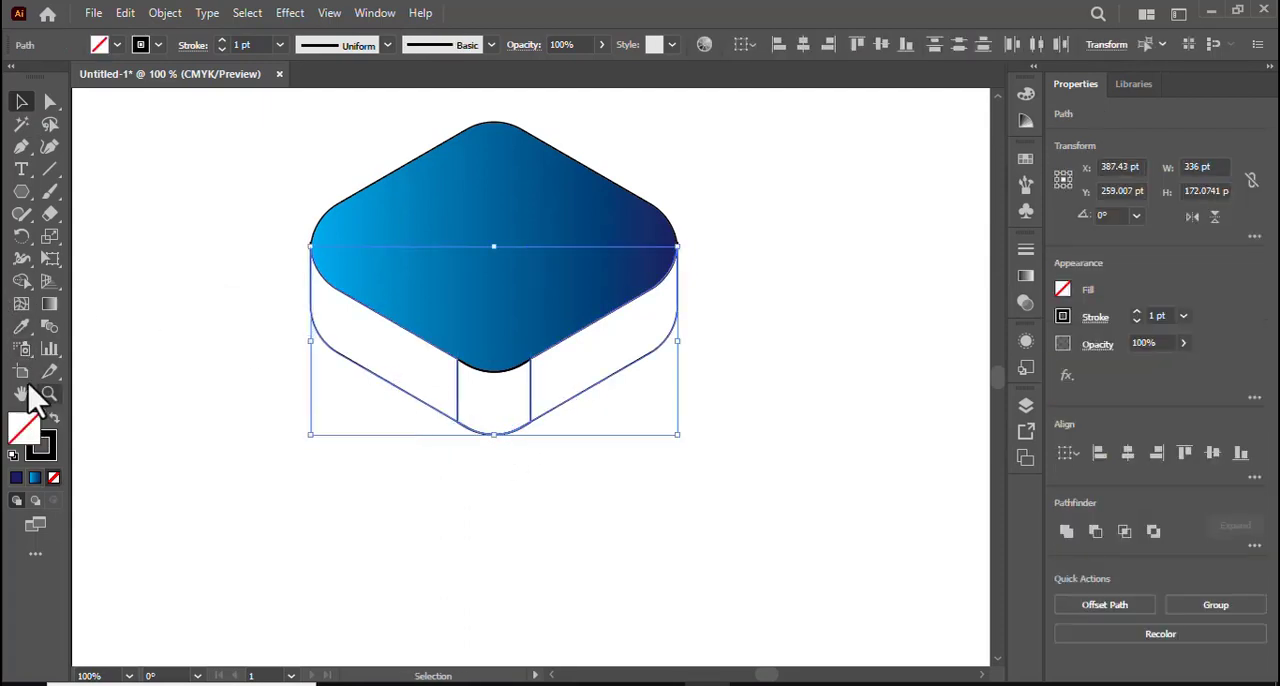
click(22, 328)
click(514, 224)
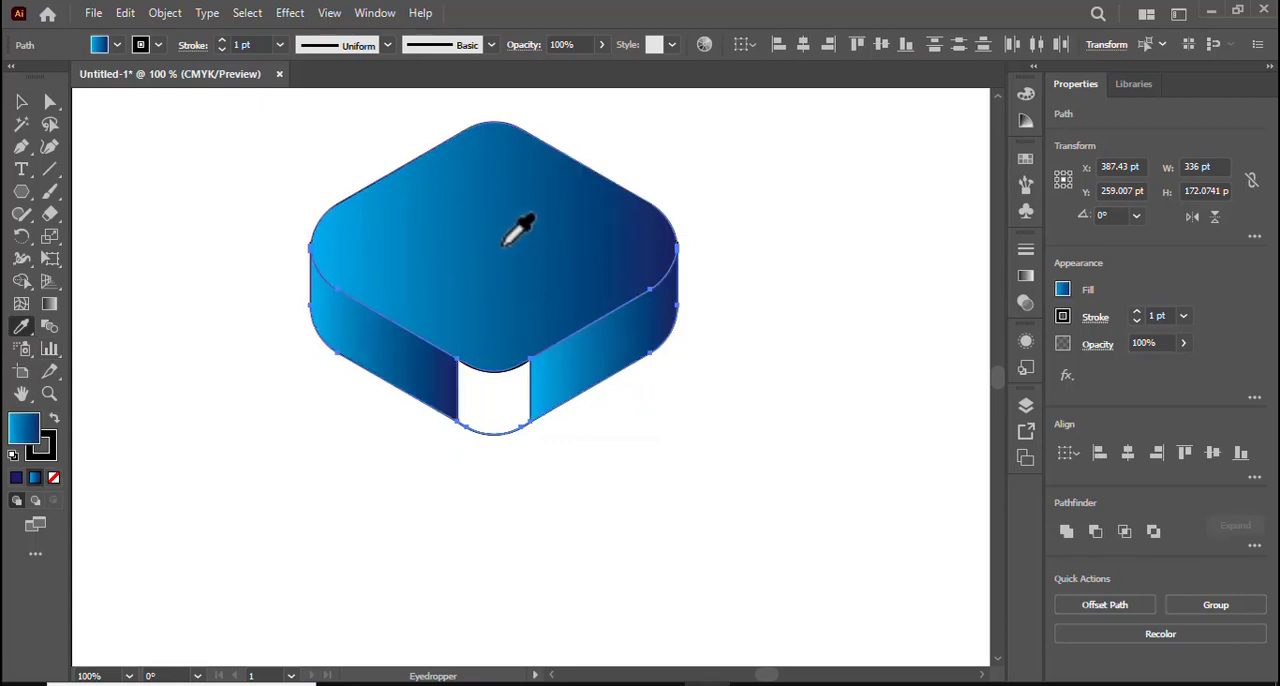
click(21, 101)
click(451, 366)
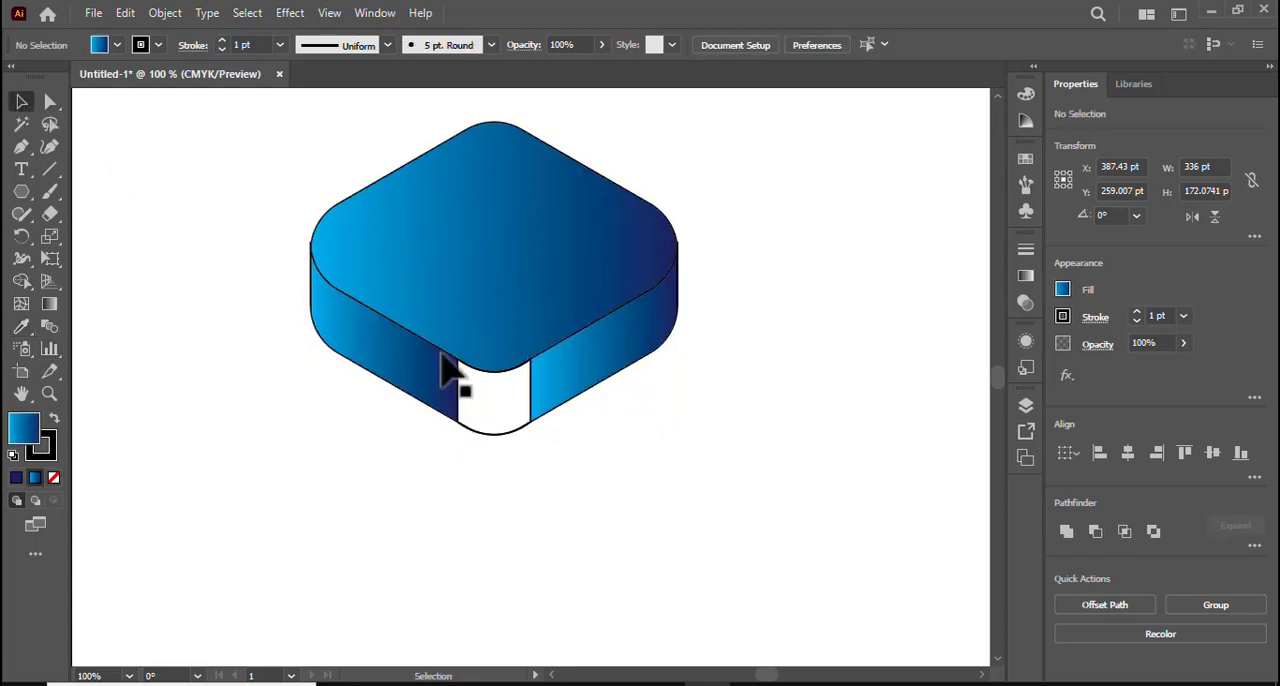
Copy the top face's gradient onto the front corner panel between the side faces with the Eyedropper.
click(500, 436)
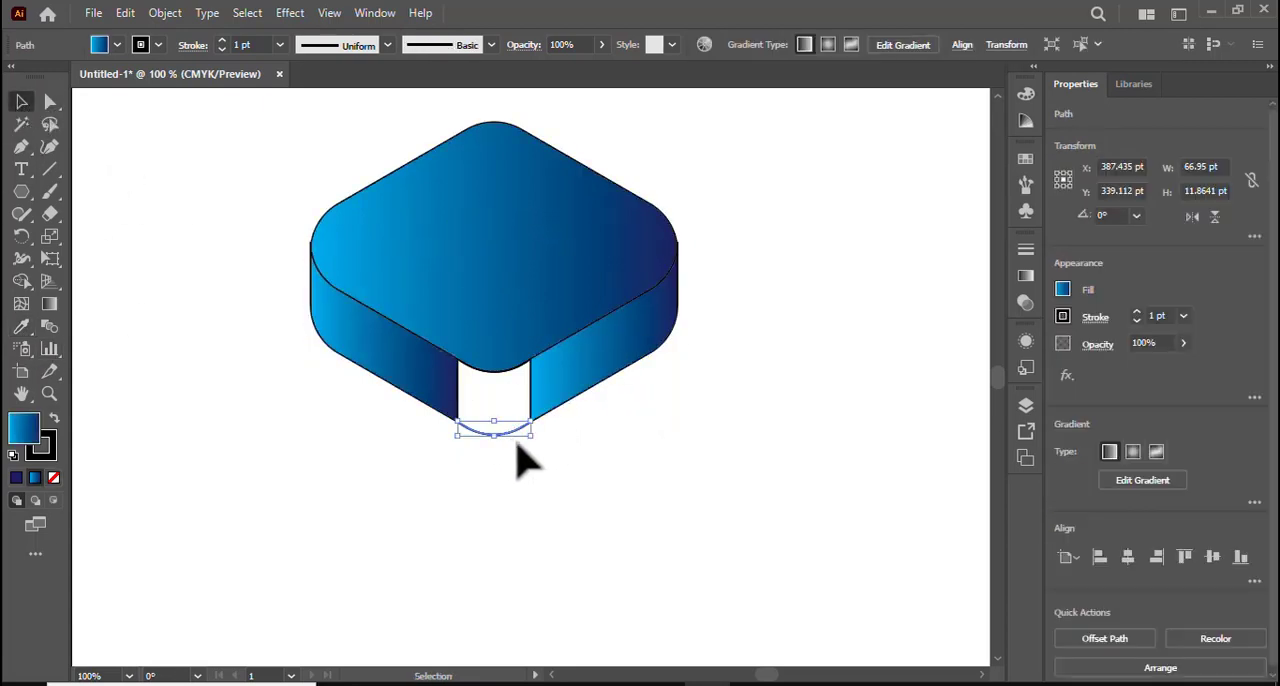
click(255, 478)
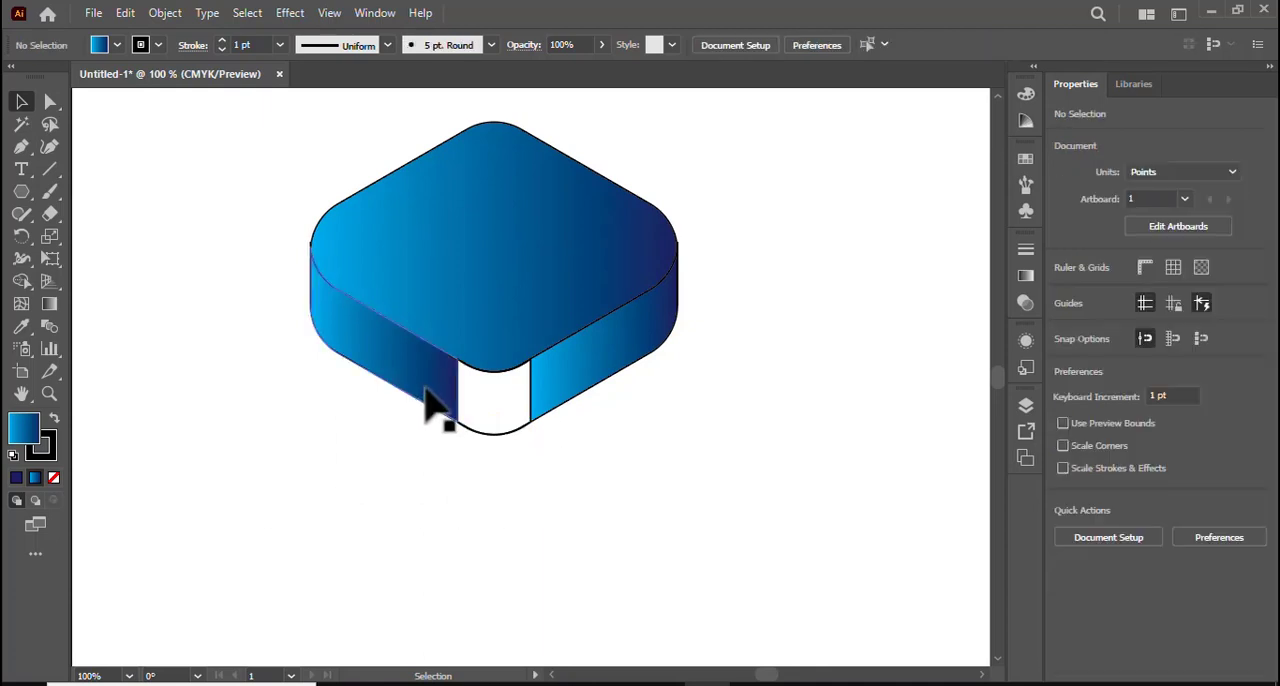
click(500, 385)
click(21, 328)
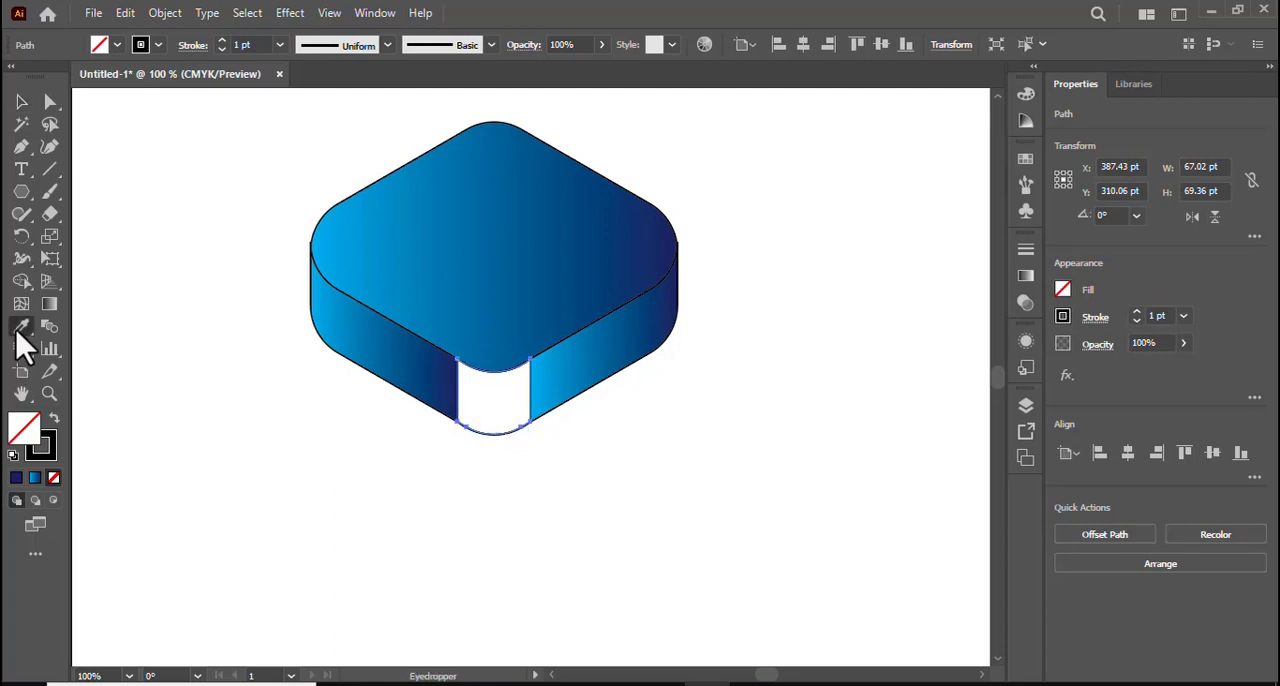
click(482, 300)
click(20, 103)
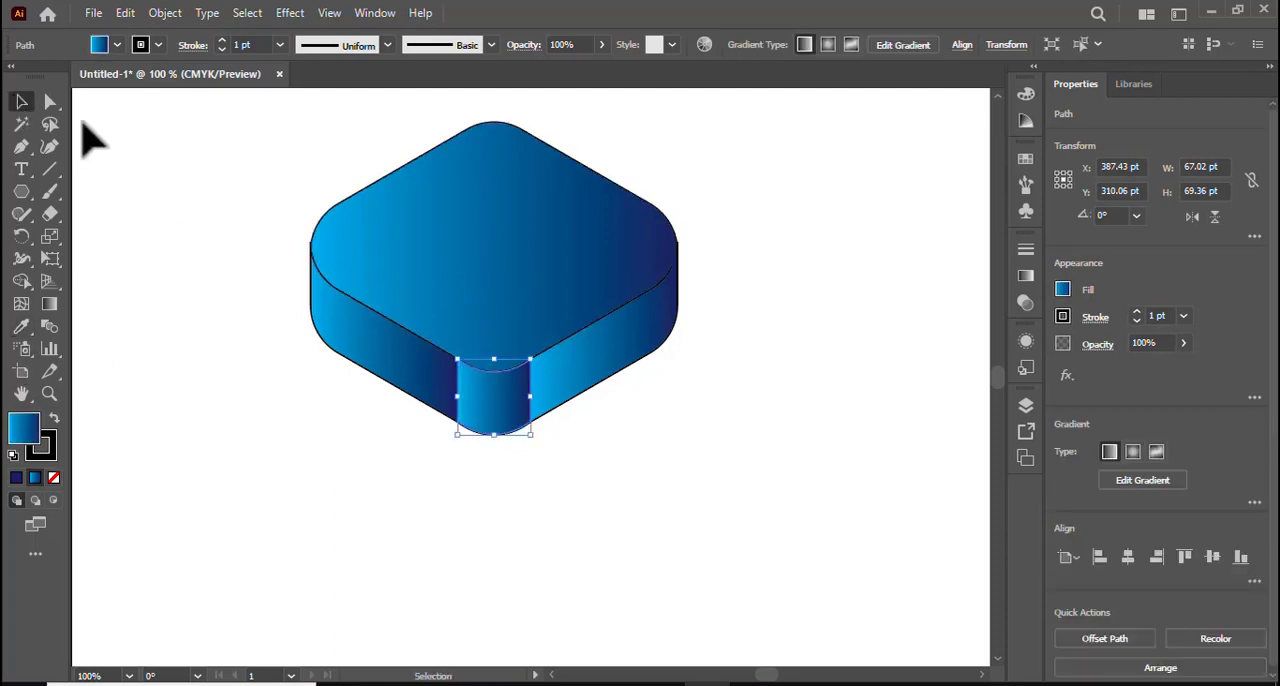
click(90, 140)
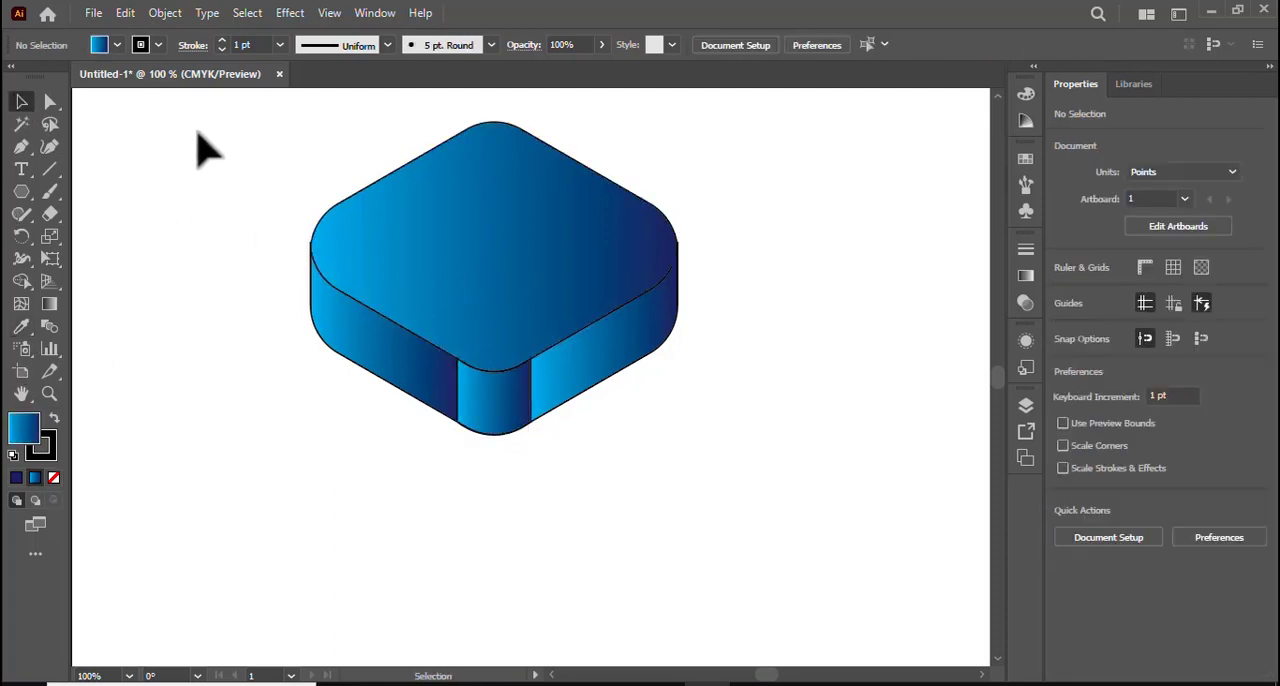
Select the whole block and set its stroke to None, with the fill made active again.
drag(157, 140, 682, 448)
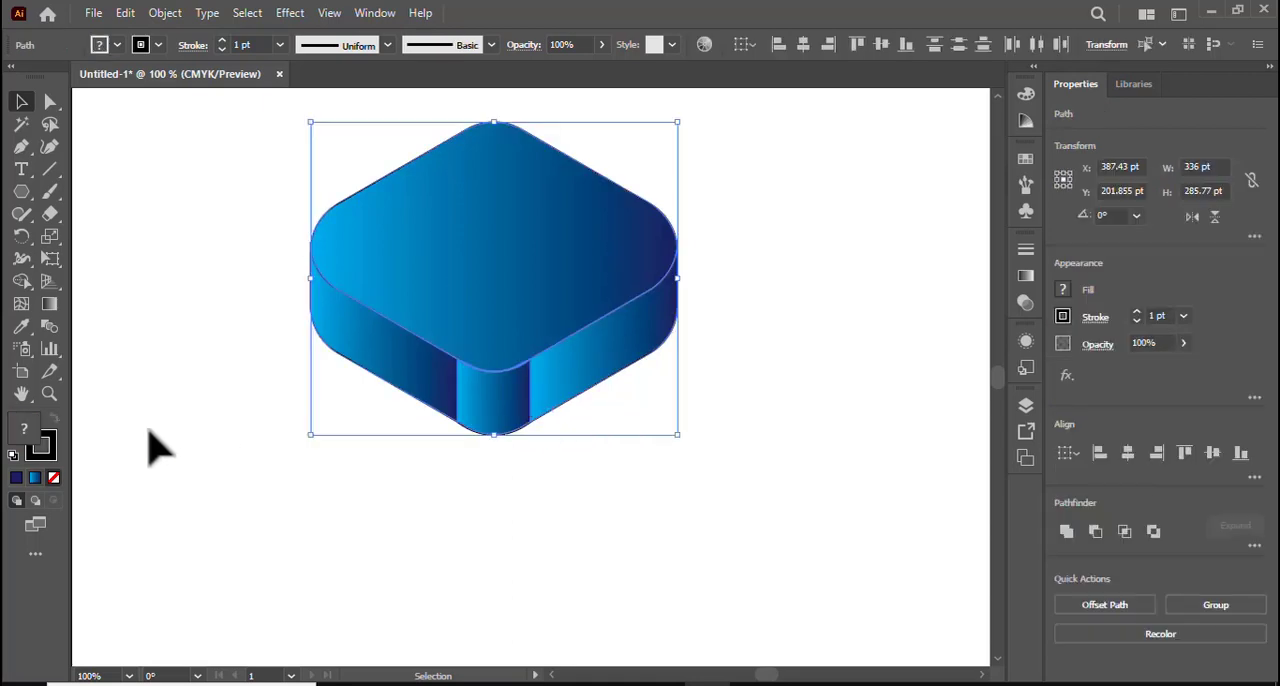
click(54, 478)
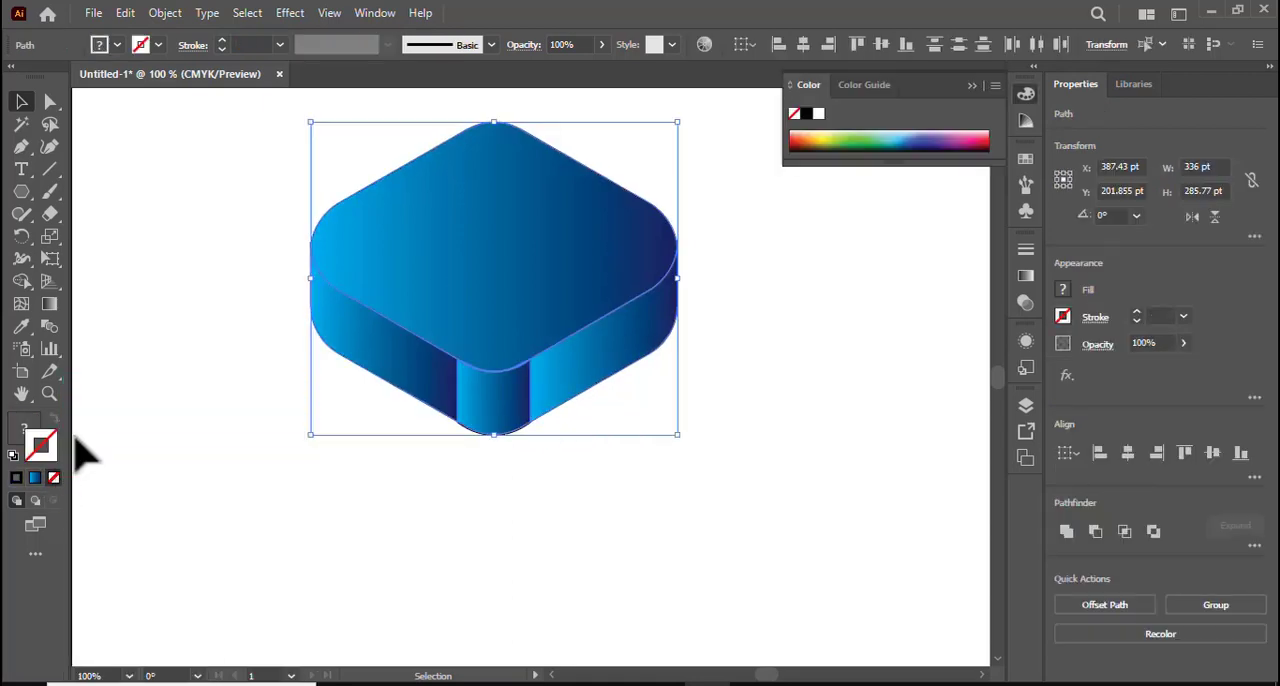
click(135, 368)
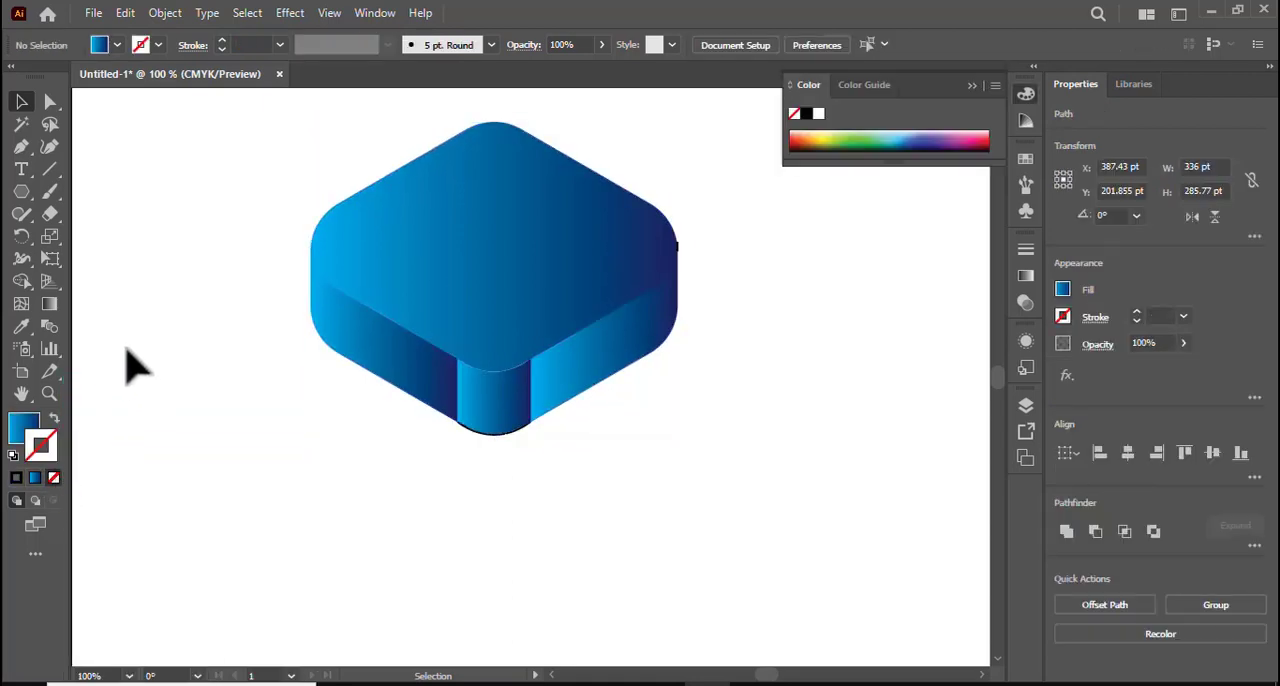
click(14, 426)
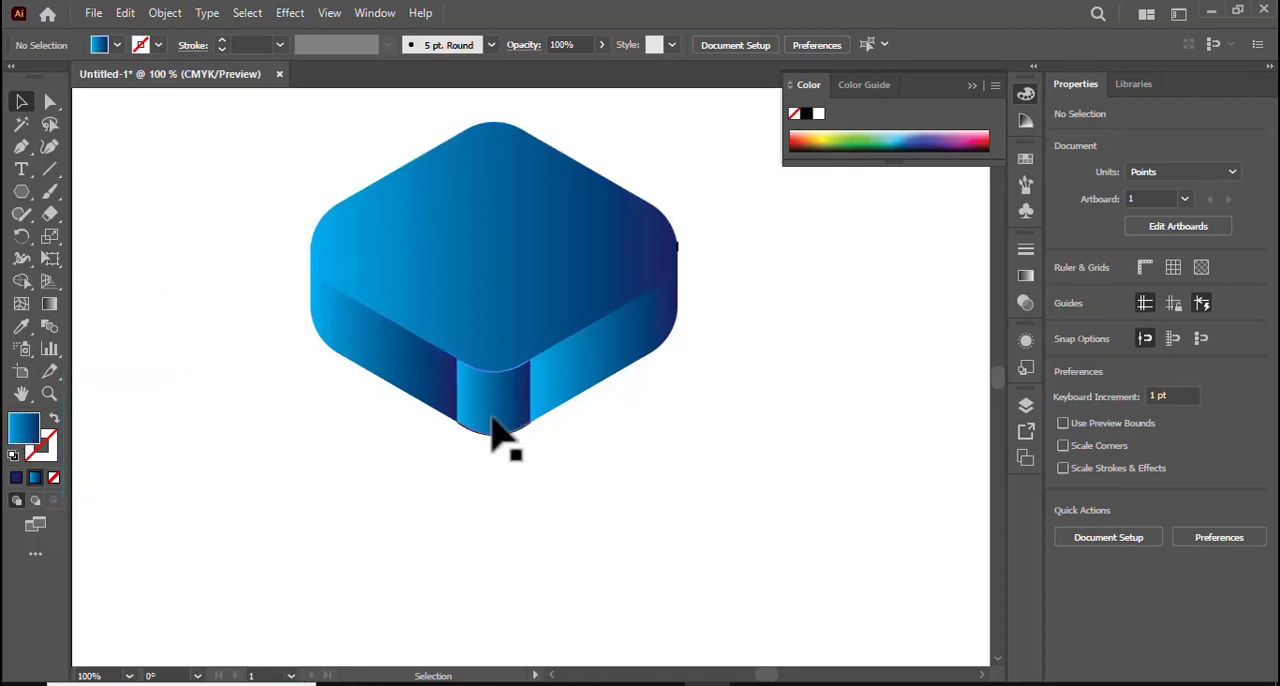
Apply a black 1 pt stroke to the block's side faces and front corner panel.
drag(274, 391, 591, 500)
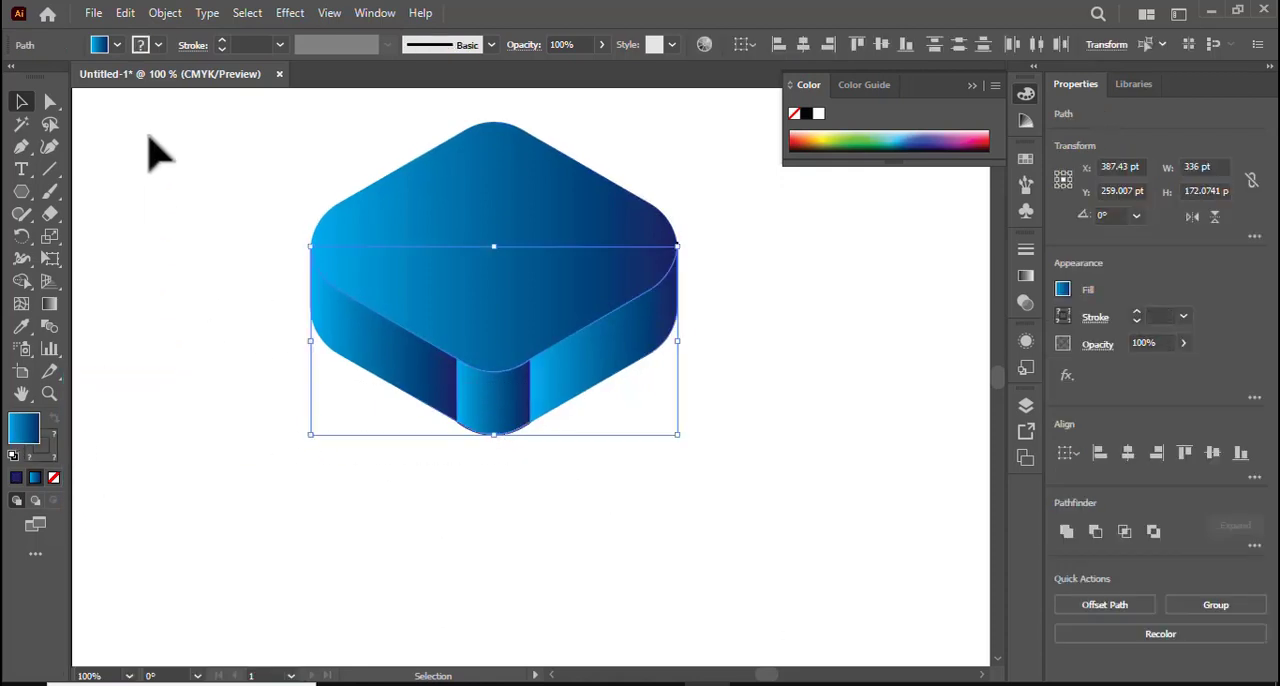
click(158, 45)
click(44, 80)
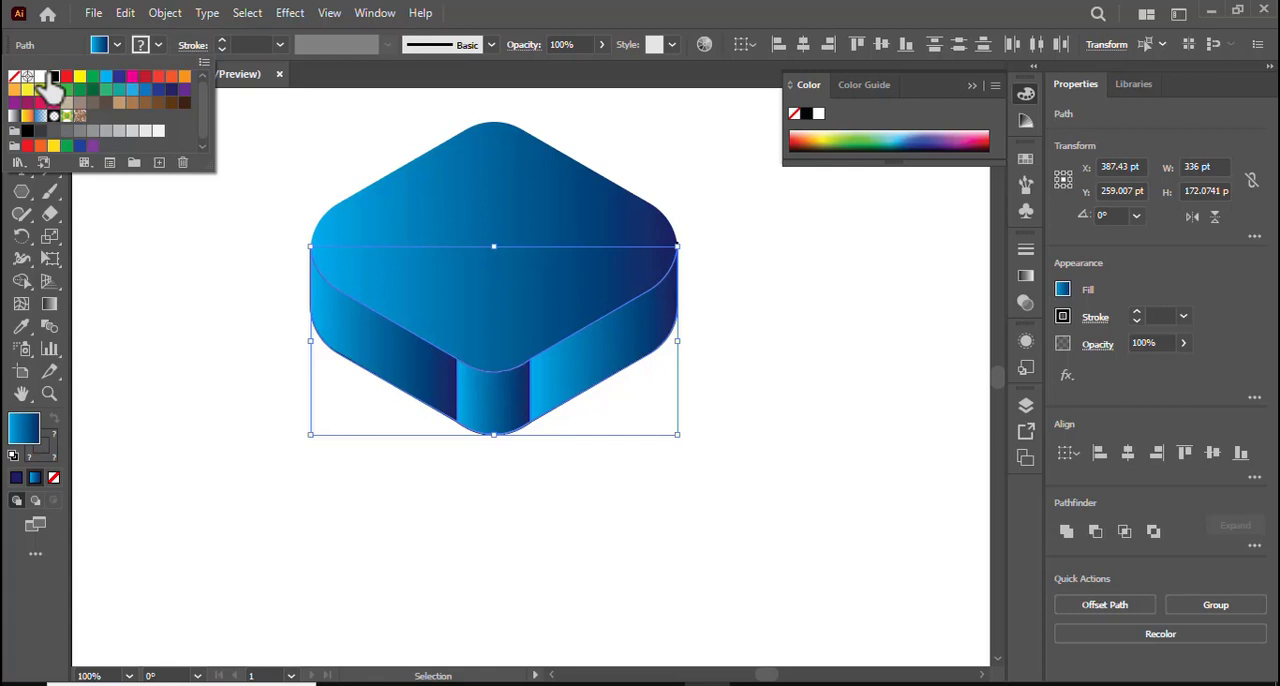
click(186, 284)
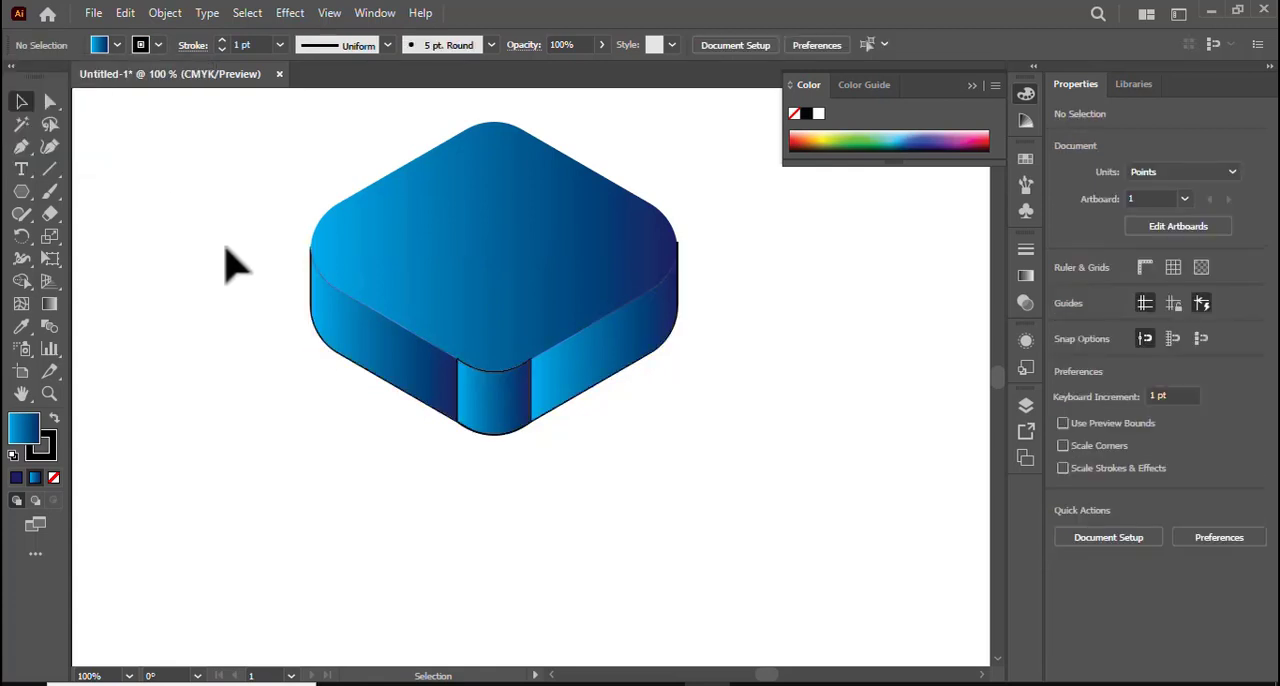
Remove the remaining black outlines by setting the stroke of all the block's paths to None.
drag(224, 265, 563, 491)
click(158, 45)
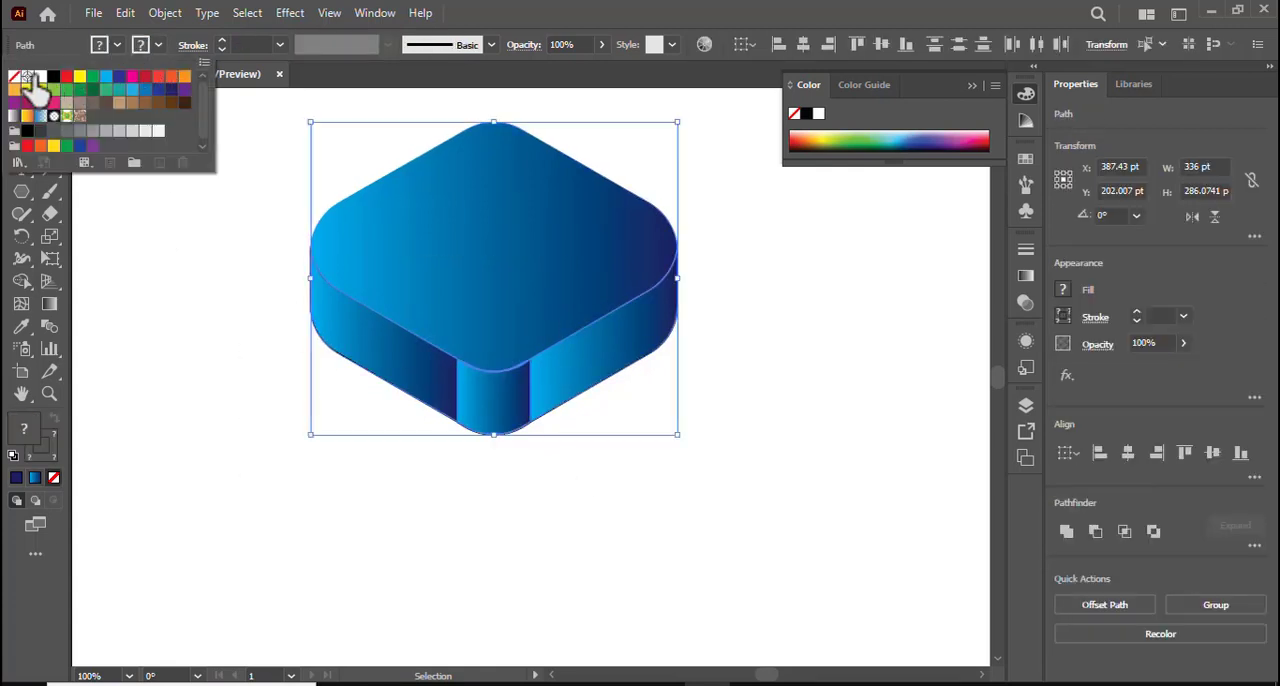
click(14, 77)
click(191, 285)
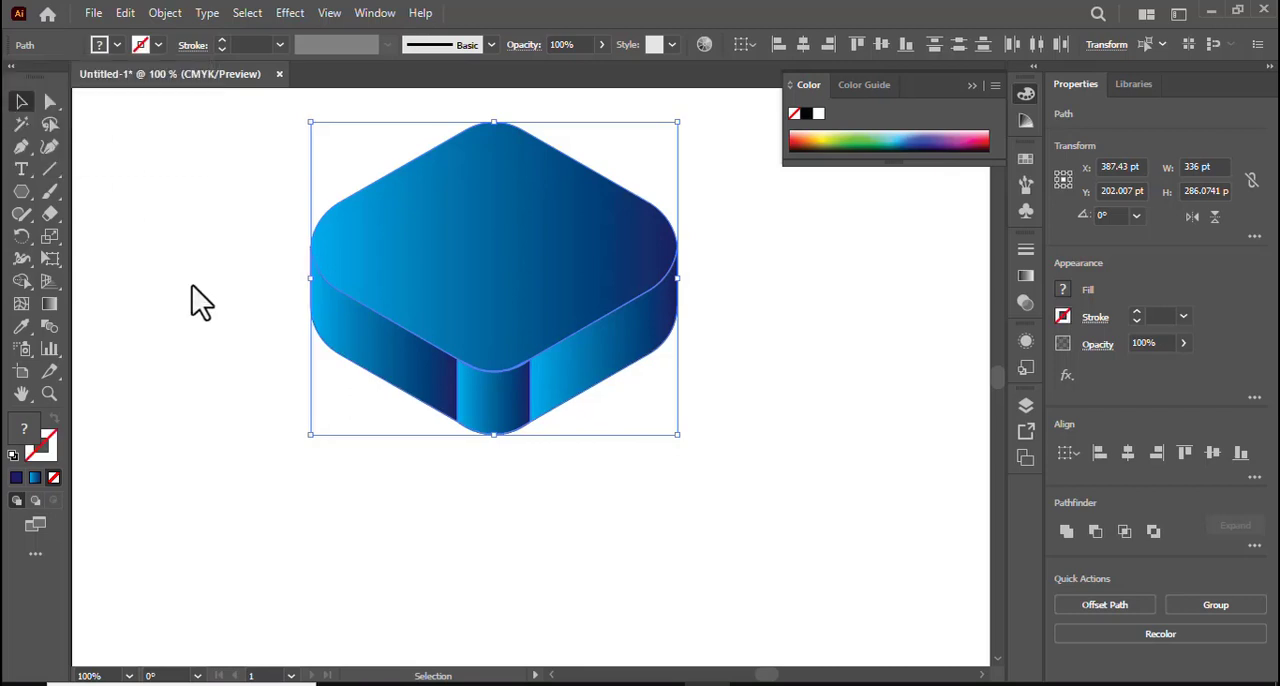
click(192, 285)
Redirect the top face's linear gradient diagonally, from light blue beyond its lower-left edge to dark blue at its upper-right edge.
click(620, 251)
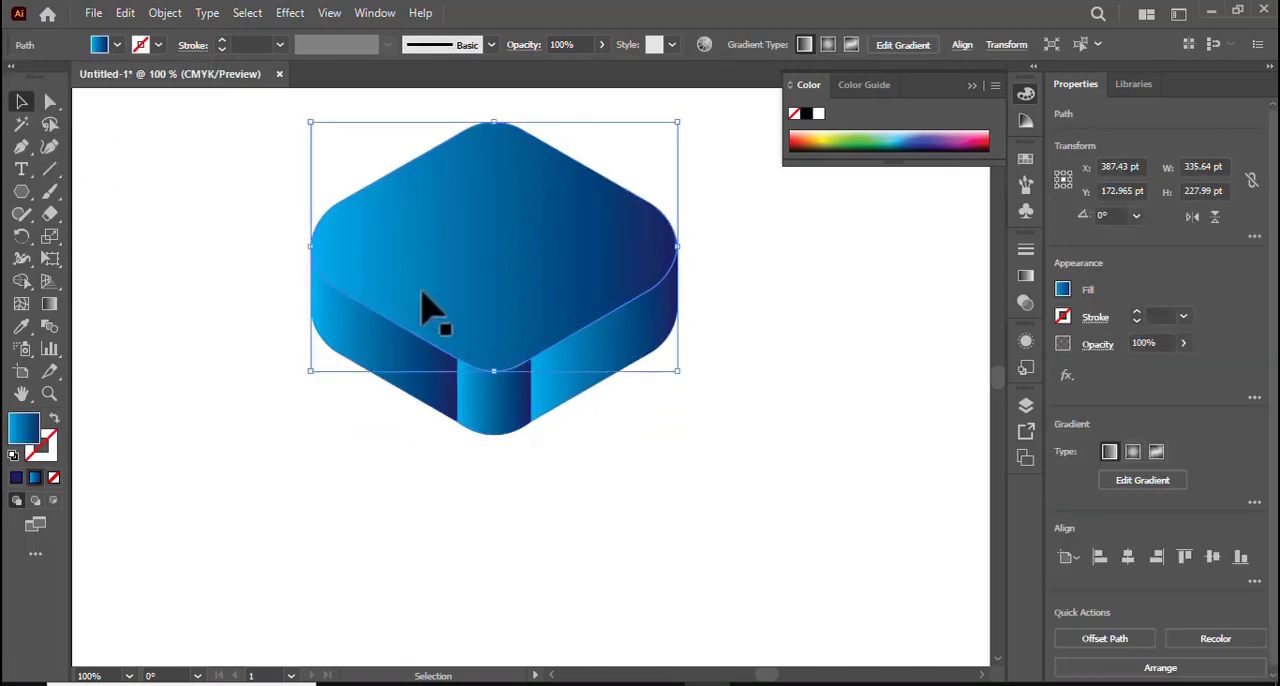
click(49, 304)
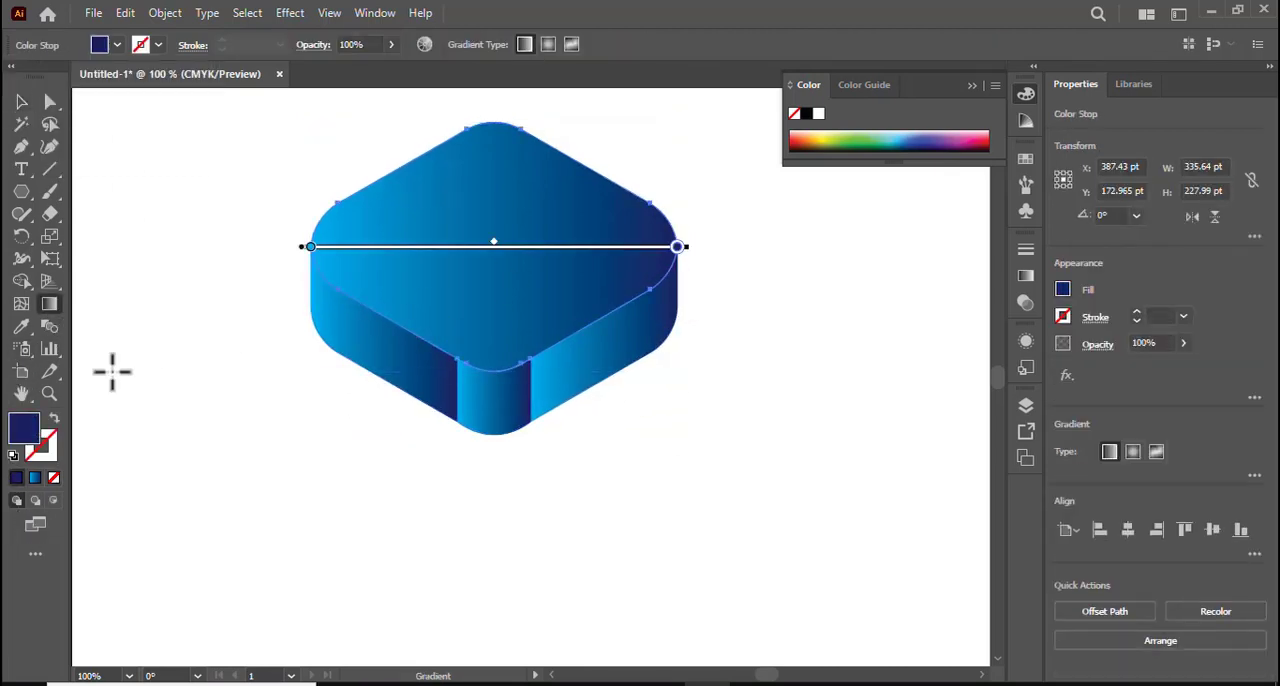
drag(202, 431, 581, 272)
scroll(628, 370, down, 3)
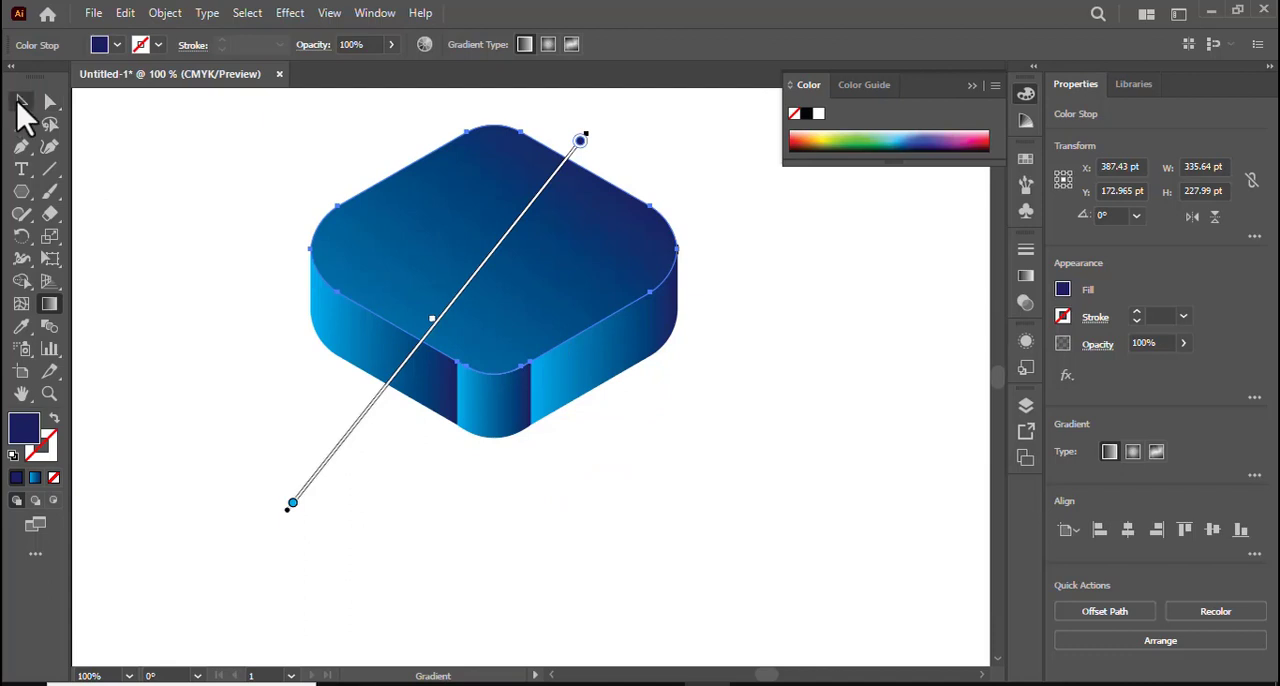
click(20, 102)
click(137, 186)
Redirect the left side face's gradient diagonally, from light blue at the front corner to dark blue at the outer left edge.
click(386, 365)
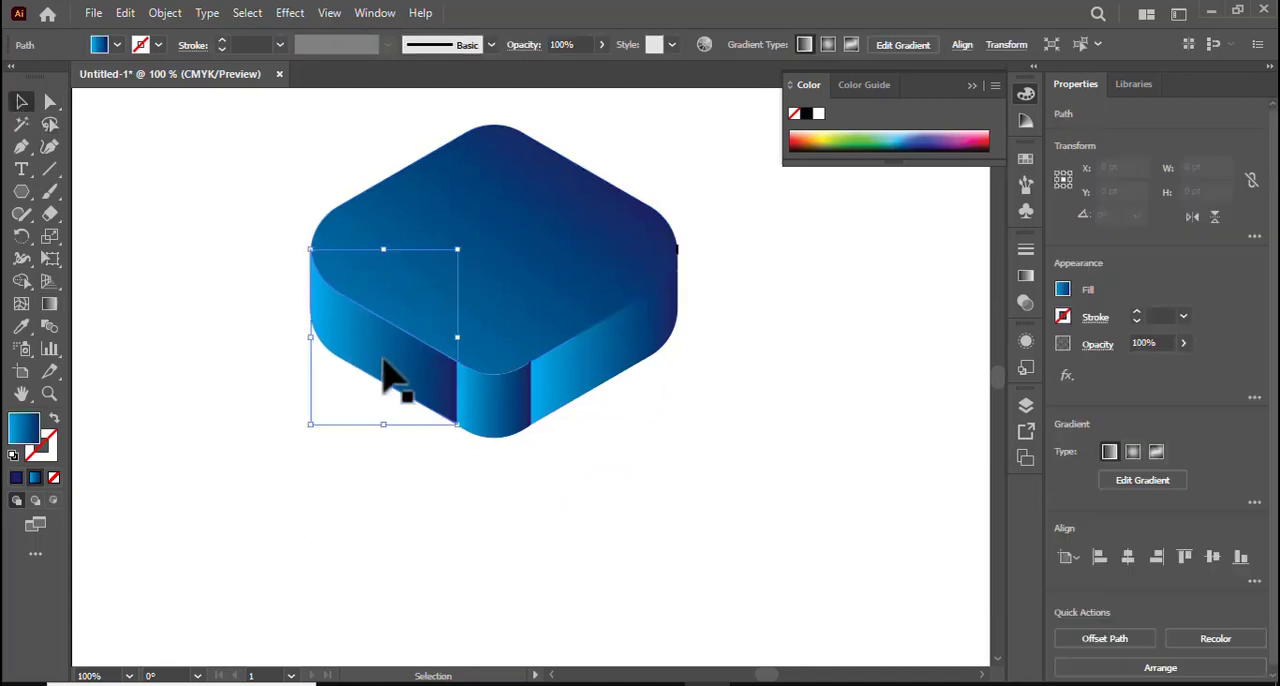
click(49, 304)
drag(435, 452, 275, 325)
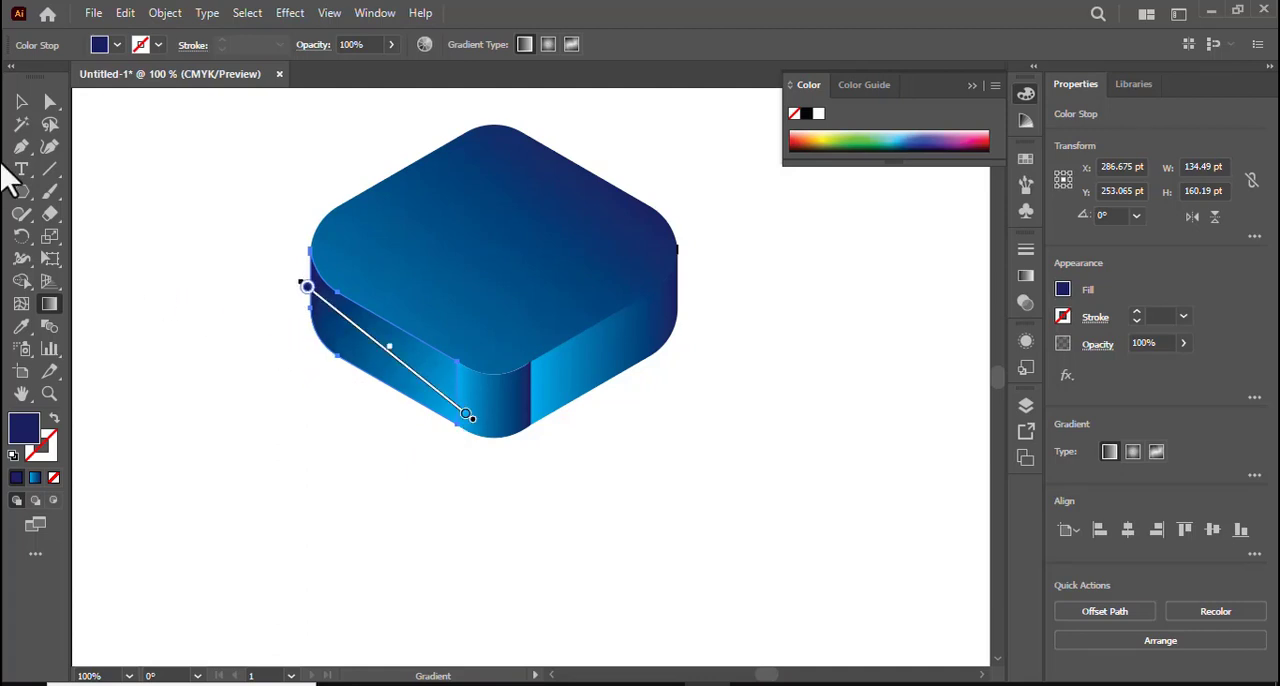
click(21, 103)
click(50, 213)
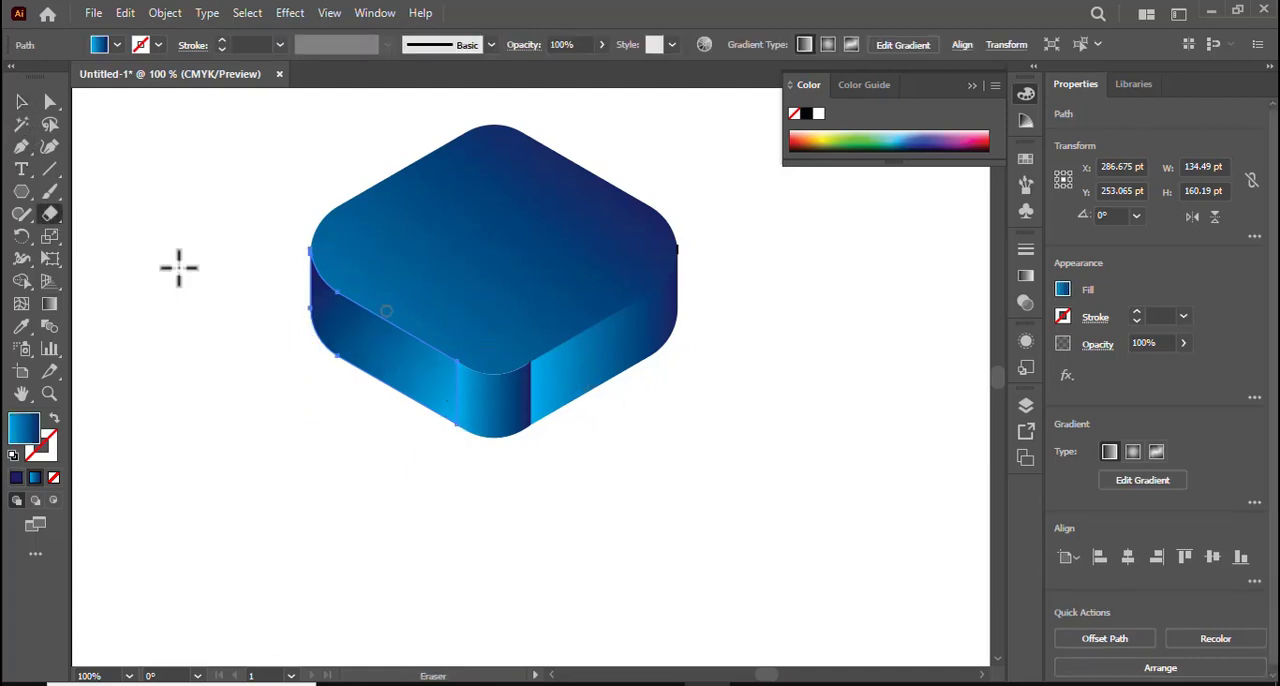
click(22, 103)
click(161, 196)
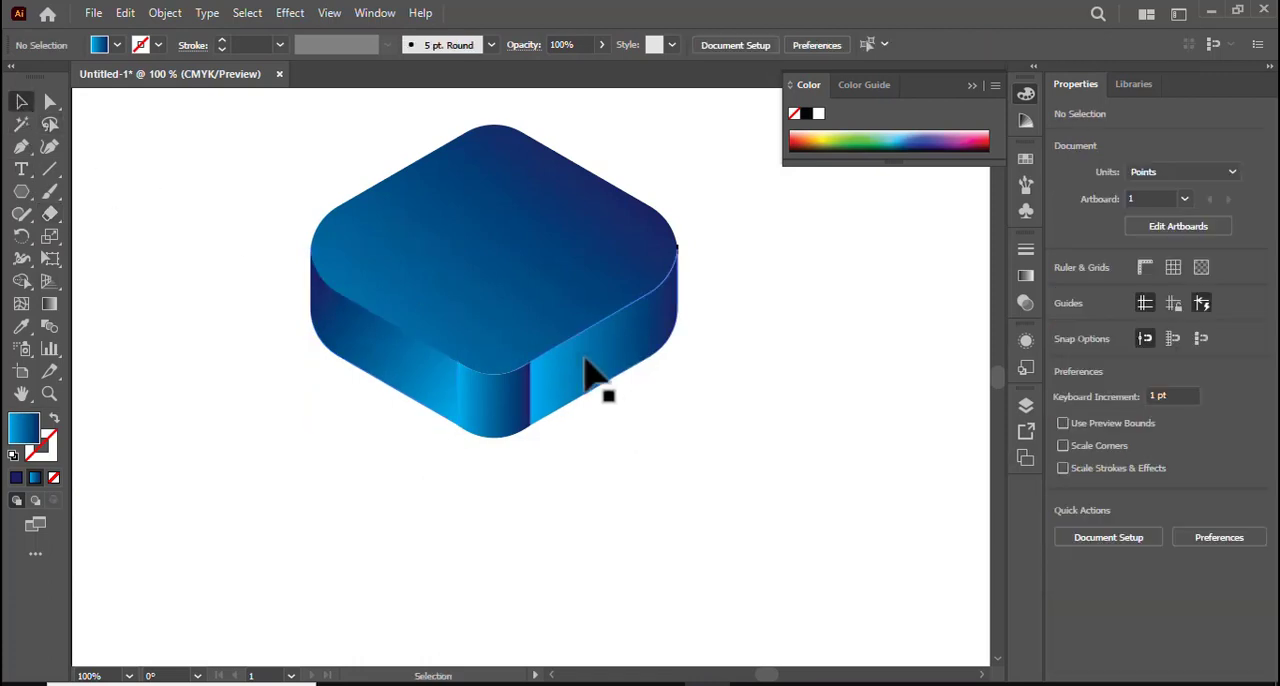
Redirect the right side face's gradient diagonally, from light blue beyond the outer right edge to dark blue at the front corner.
click(586, 418)
click(52, 305)
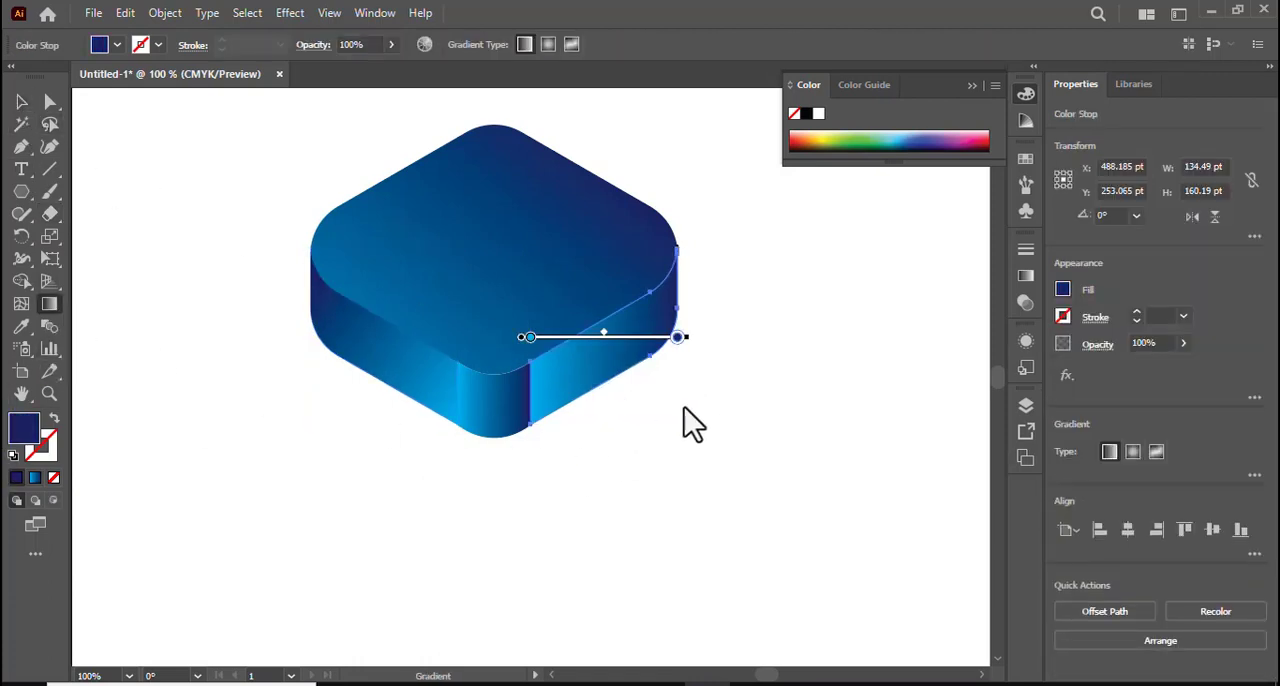
drag(750, 280, 513, 368)
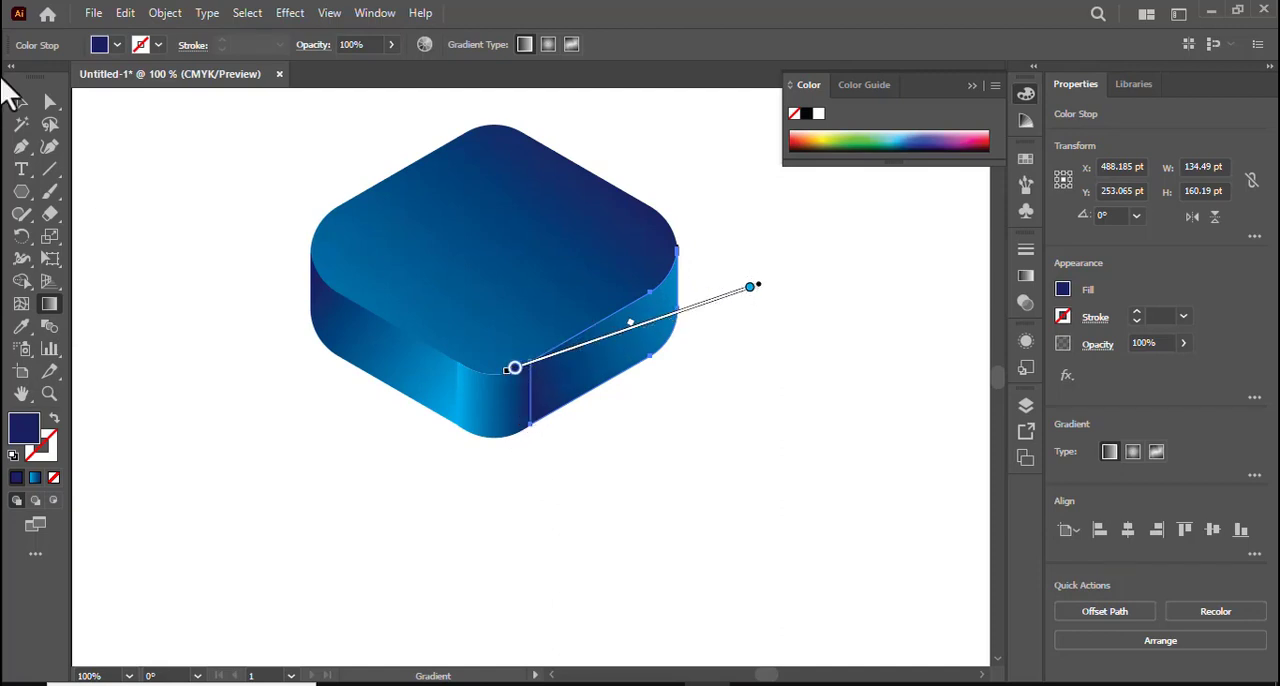
click(25, 106)
click(87, 178)
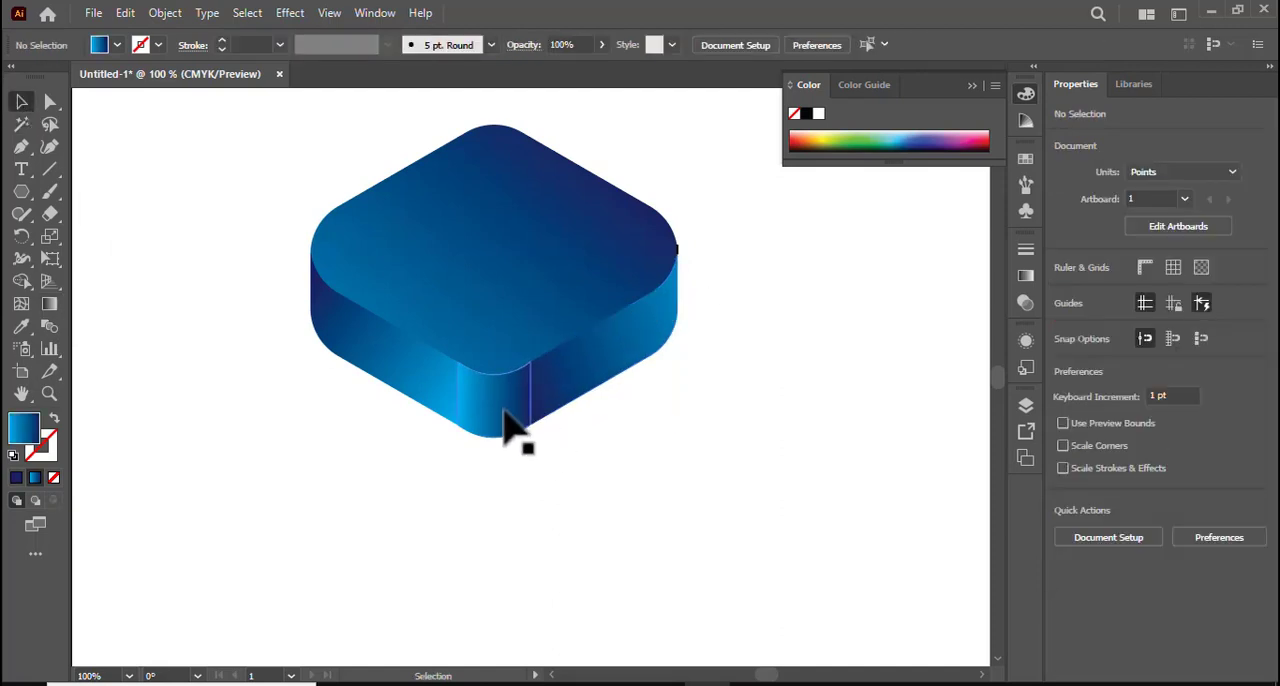
Redirect the front corner panel's gradient to run nearly vertically through its center, from light blue below the panel to dark blue at its upper edge.
click(503, 409)
click(49, 303)
drag(479, 470, 469, 369)
drag(474, 362, 482, 362)
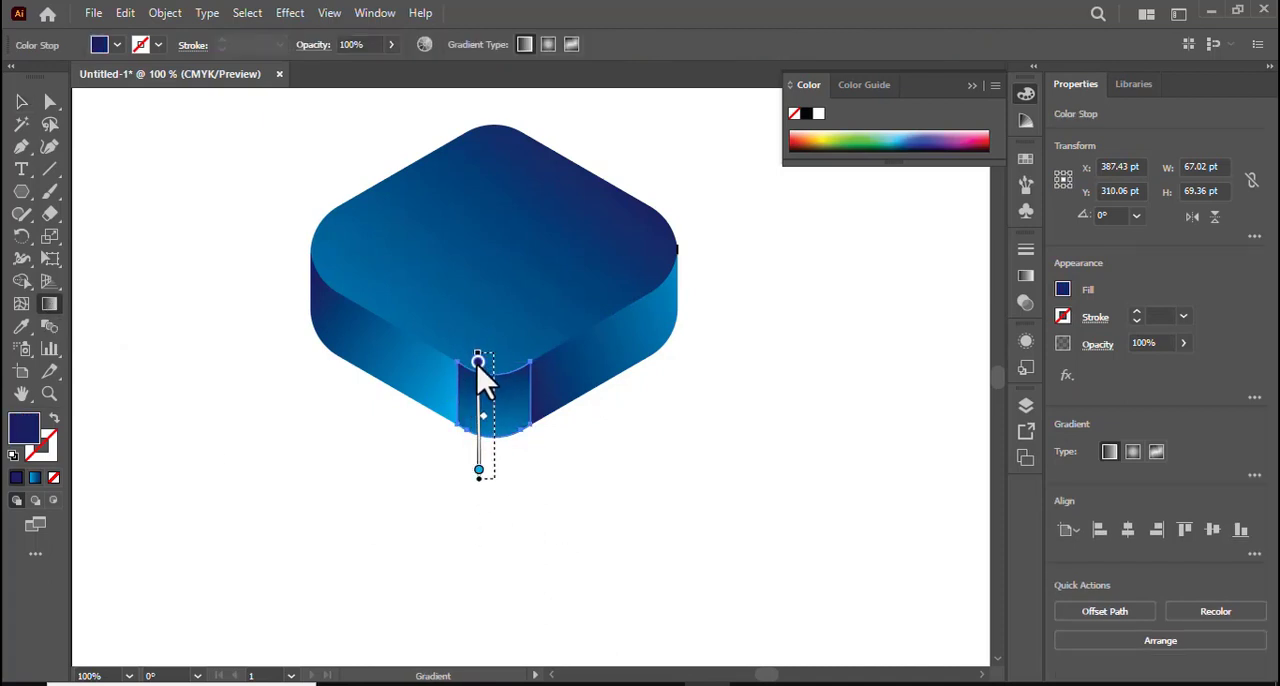
drag(487, 385, 491, 385)
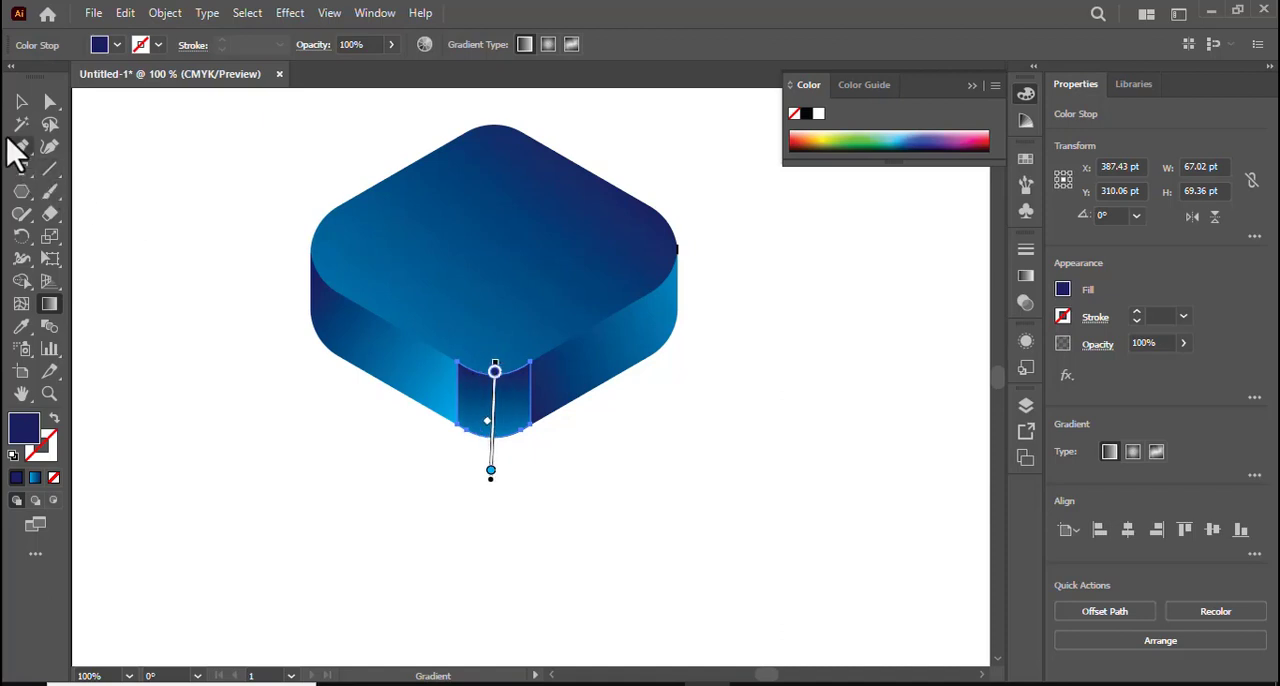
Draw a closed Pen tool shape over the block's right part, with its inner edge curving across the top face from front-right to rear-left edge.
click(21, 102)
click(100, 308)
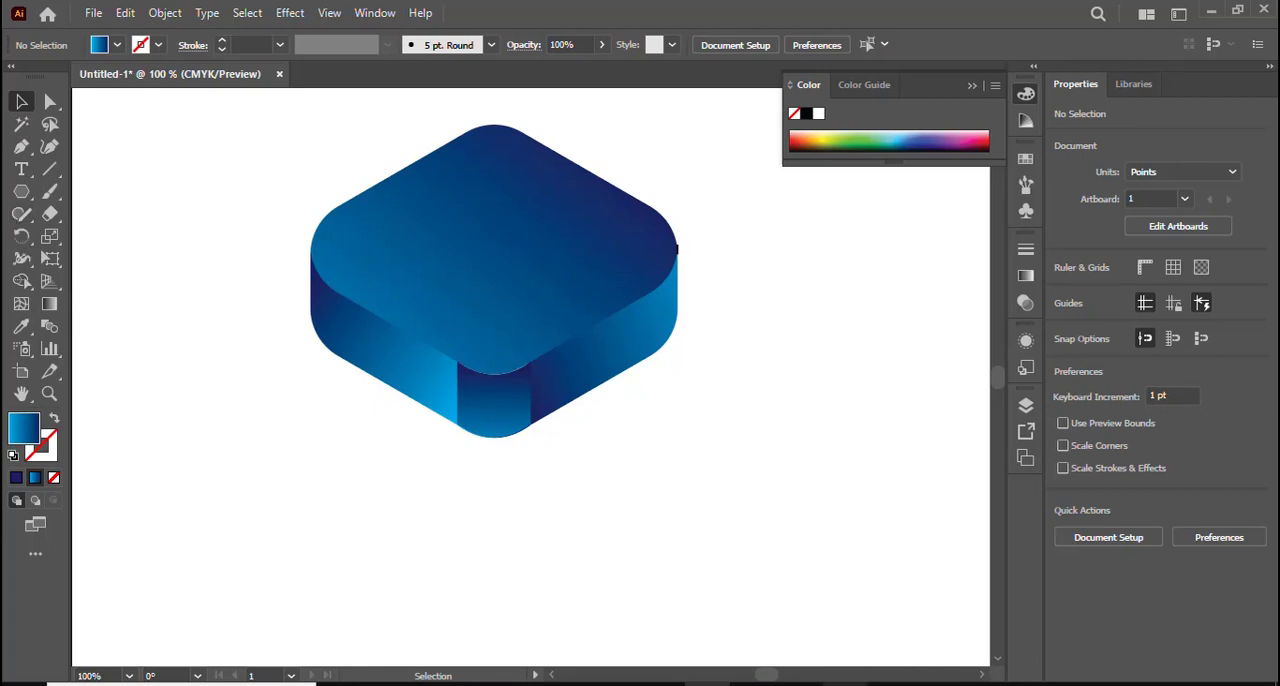
click(22, 147)
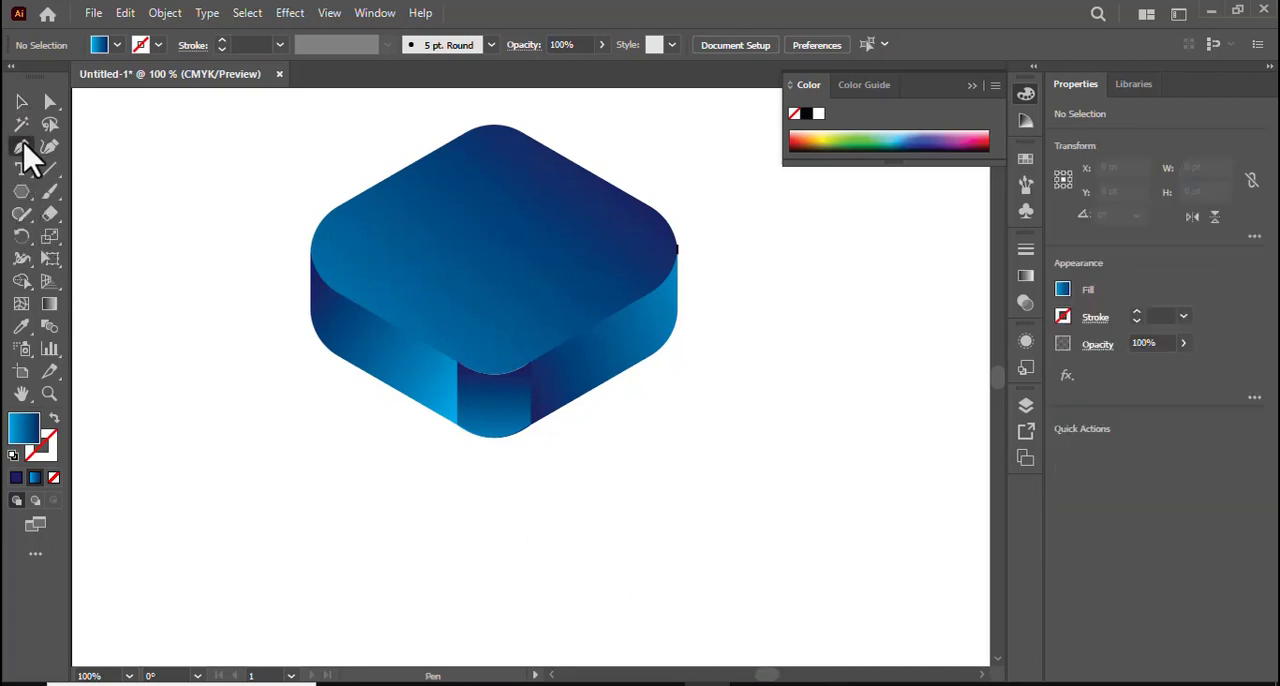
click(553, 348)
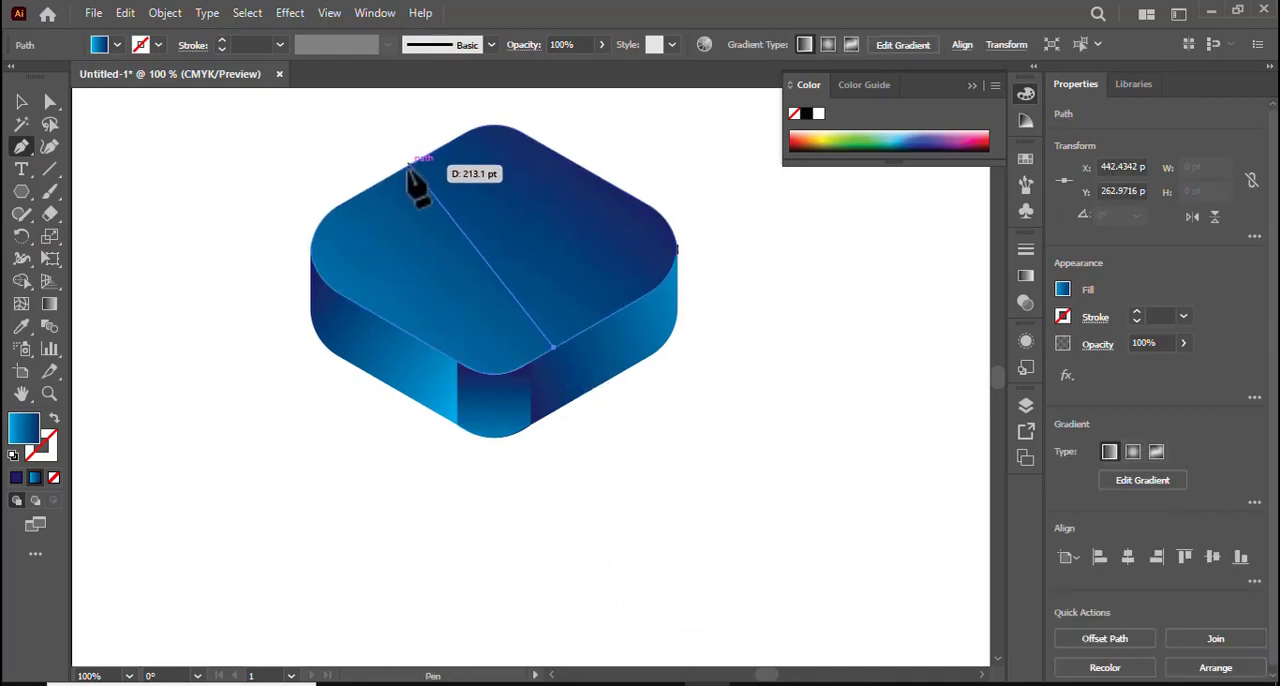
drag(401, 172, 228, 157)
drag(399, 105, 513, 102)
click(525, 121)
click(697, 208)
click(784, 344)
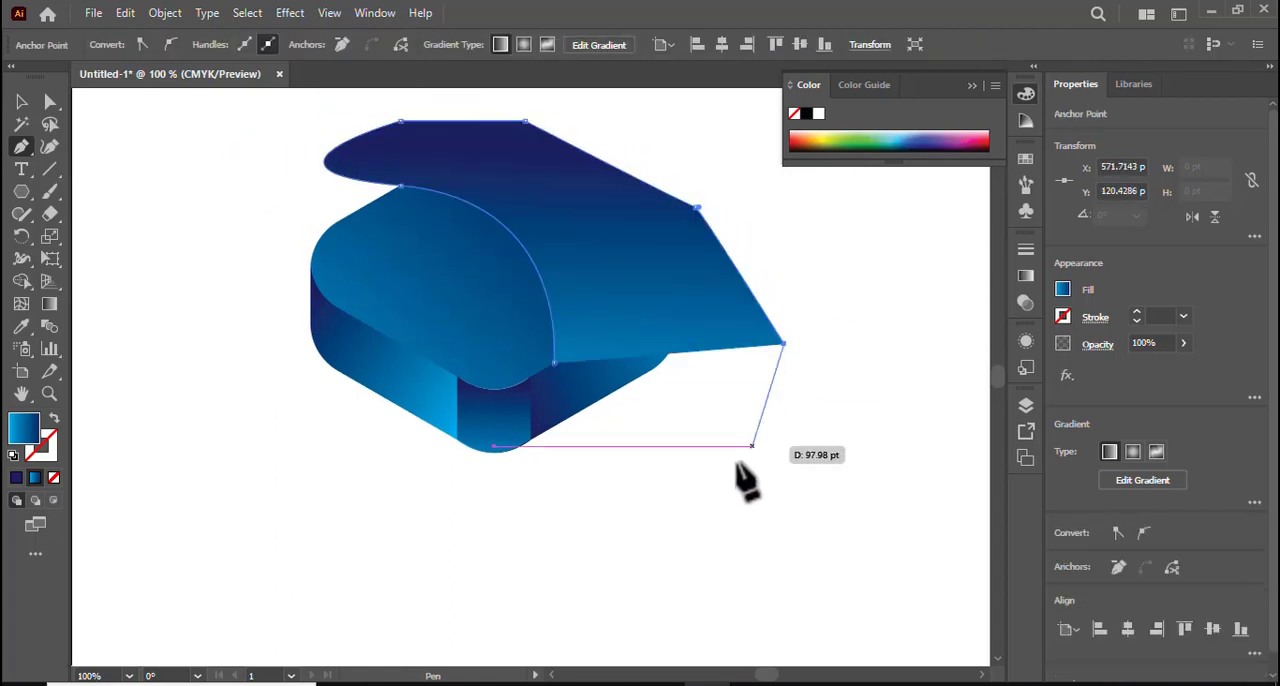
click(701, 485)
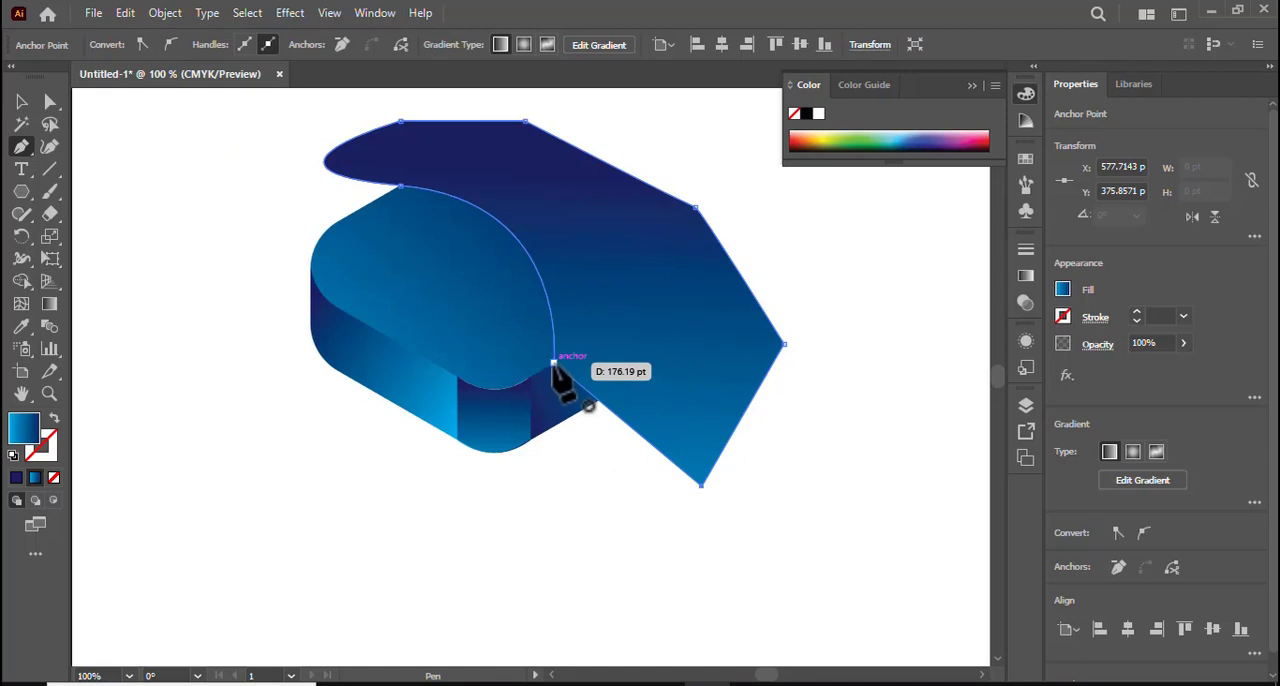
click(553, 362)
Use the Shape Builder to split the top face along the curve and merge the divided pieces of the right side face.
click(20, 103)
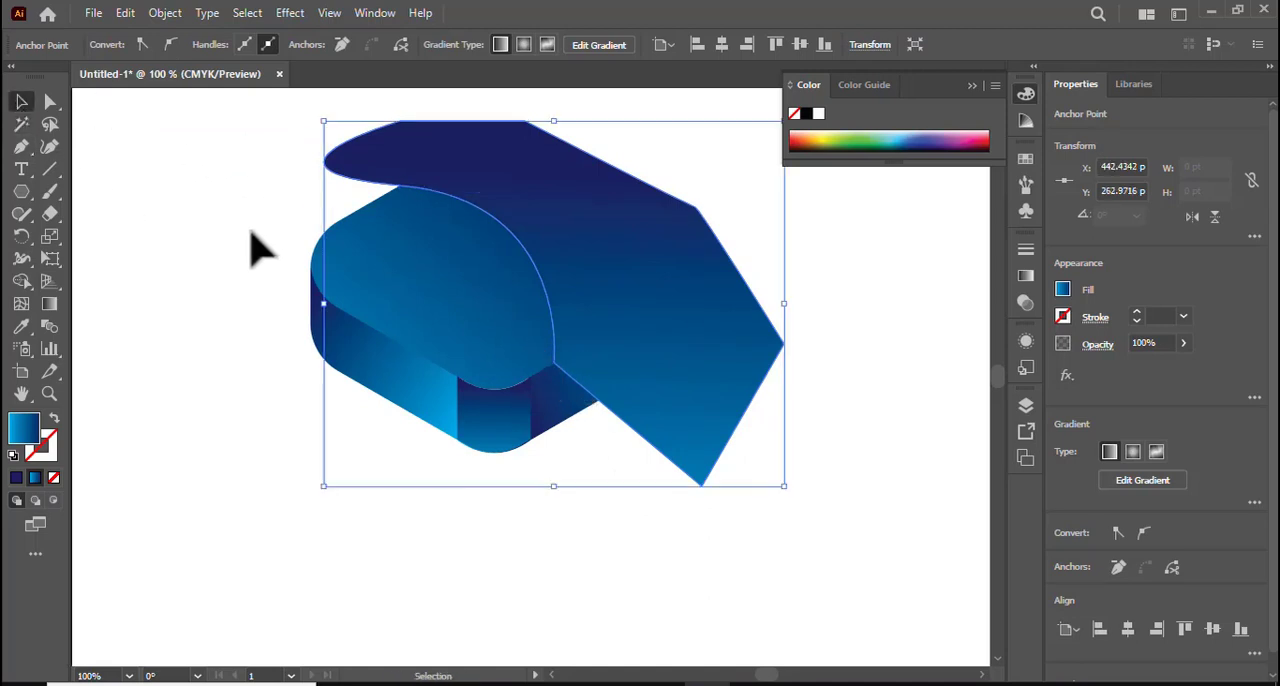
drag(253, 170, 686, 509)
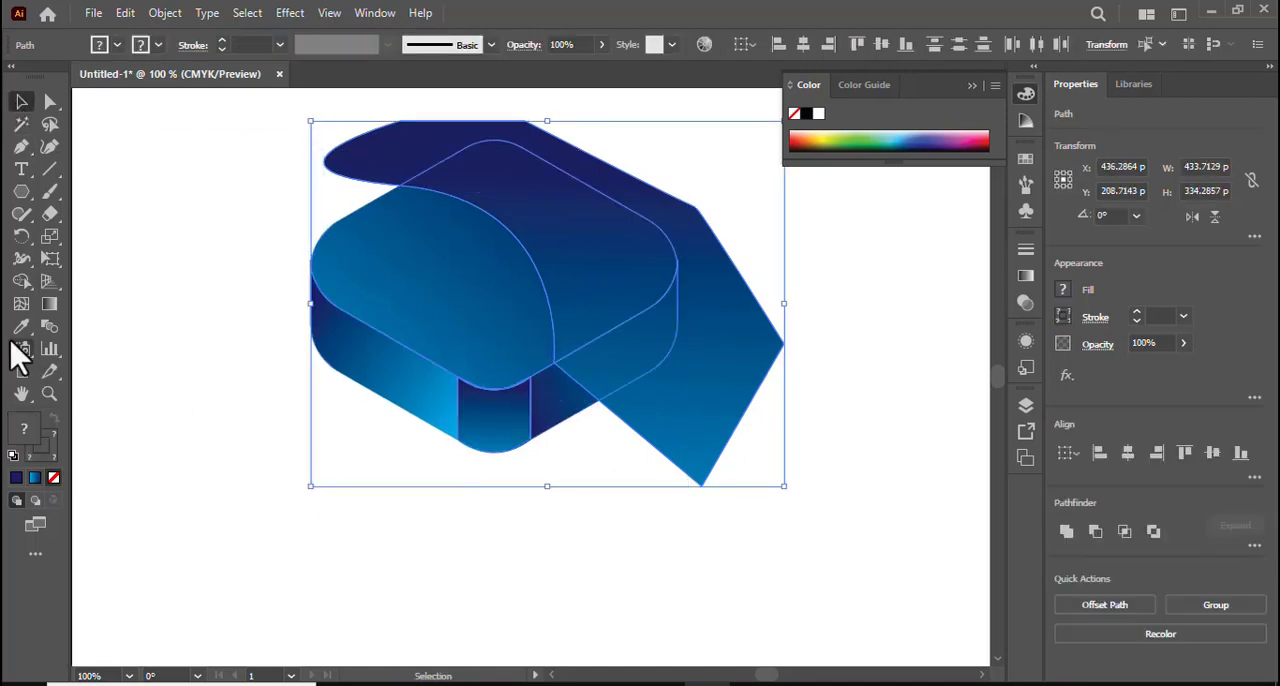
click(20, 283)
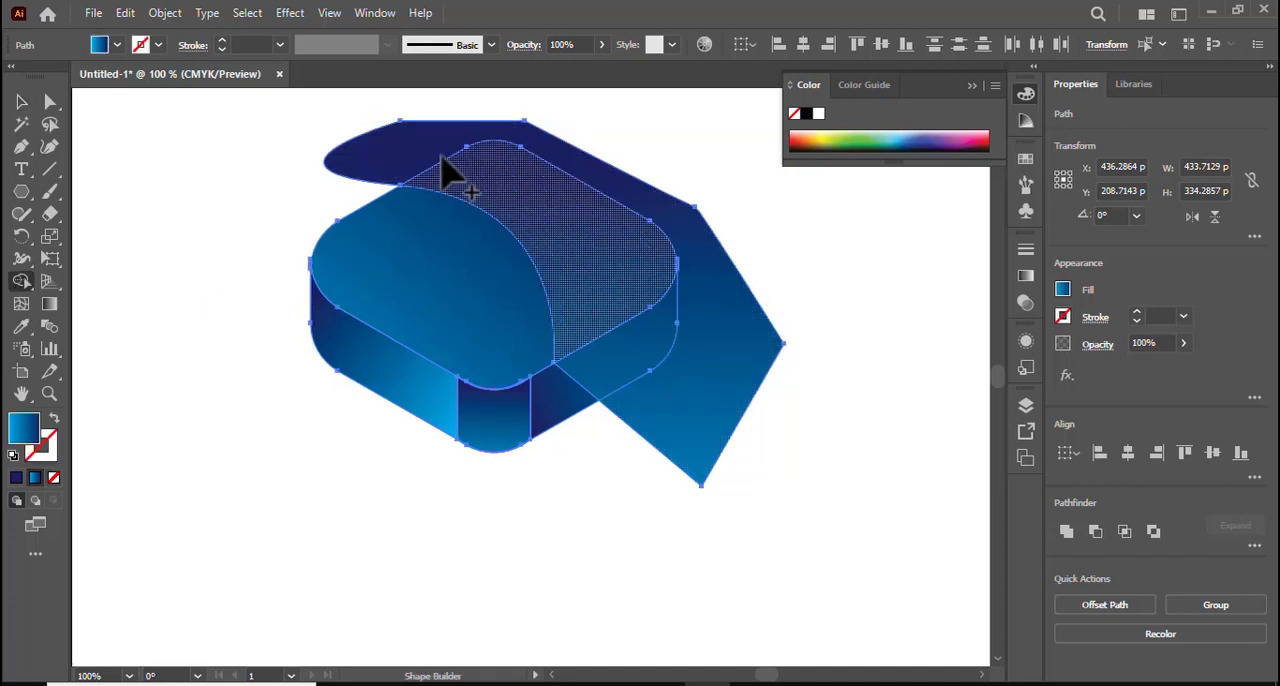
click(562, 201)
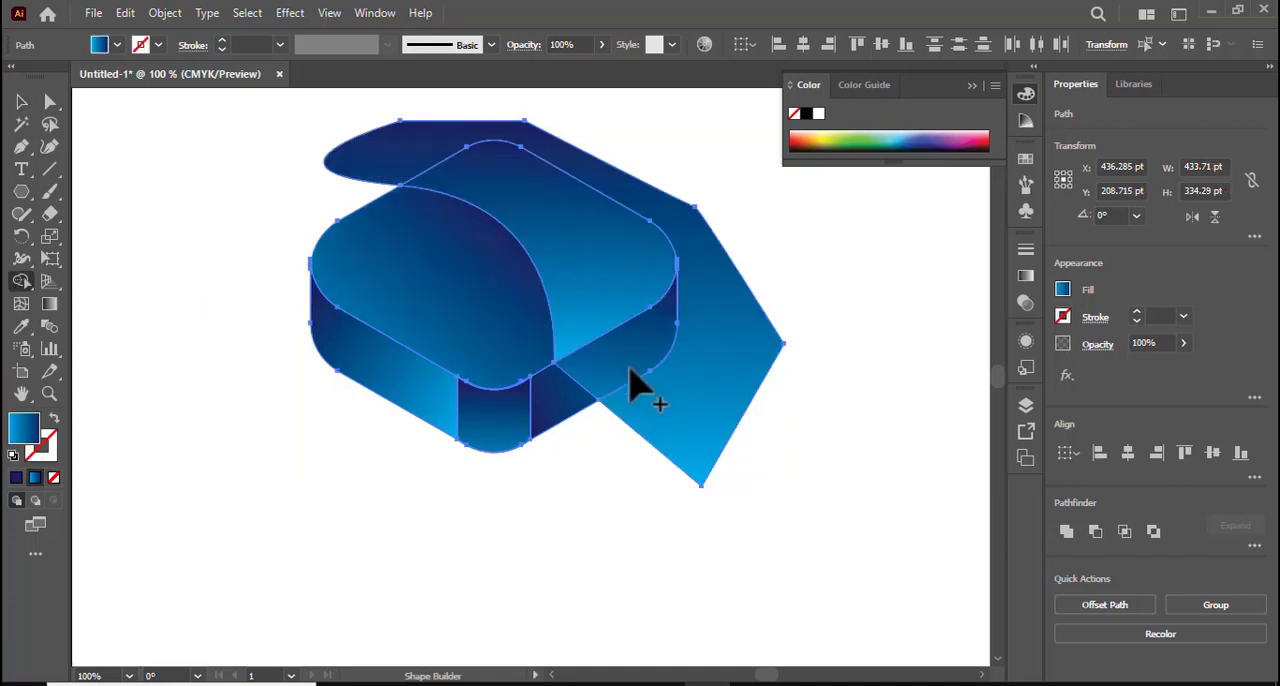
drag(590, 398, 580, 409)
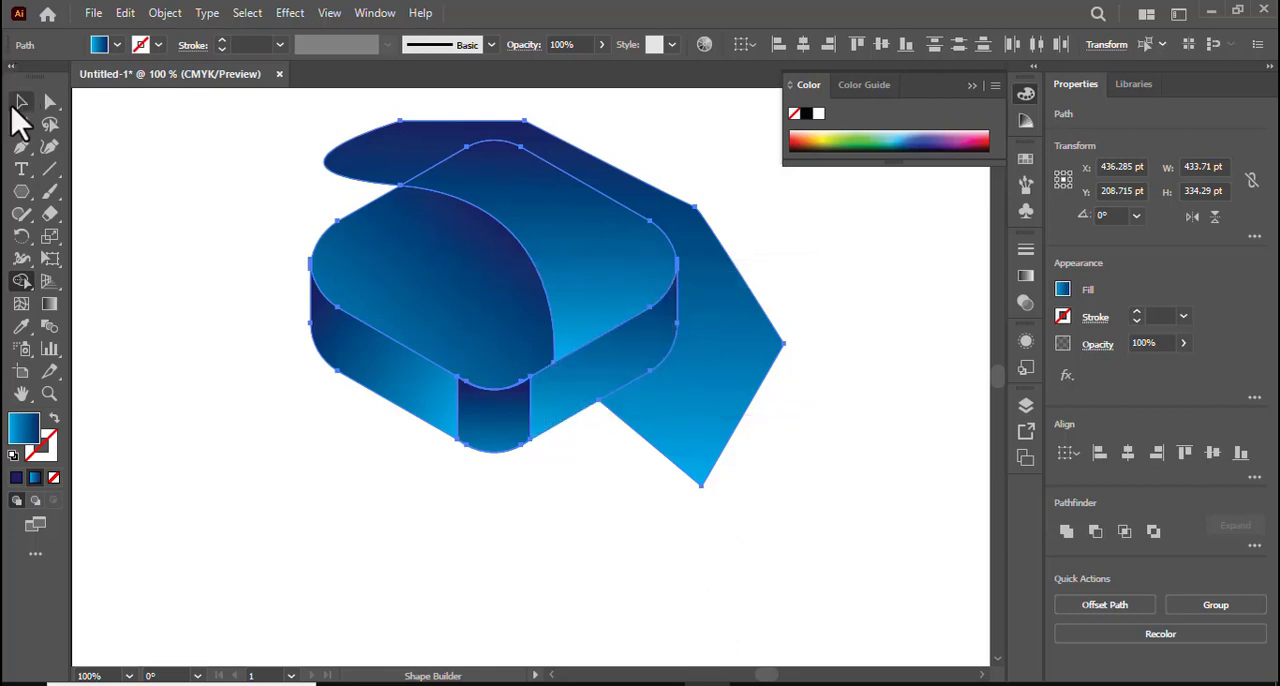
Delete the leftover part of the drawn shape outside the block.
click(21, 101)
click(194, 222)
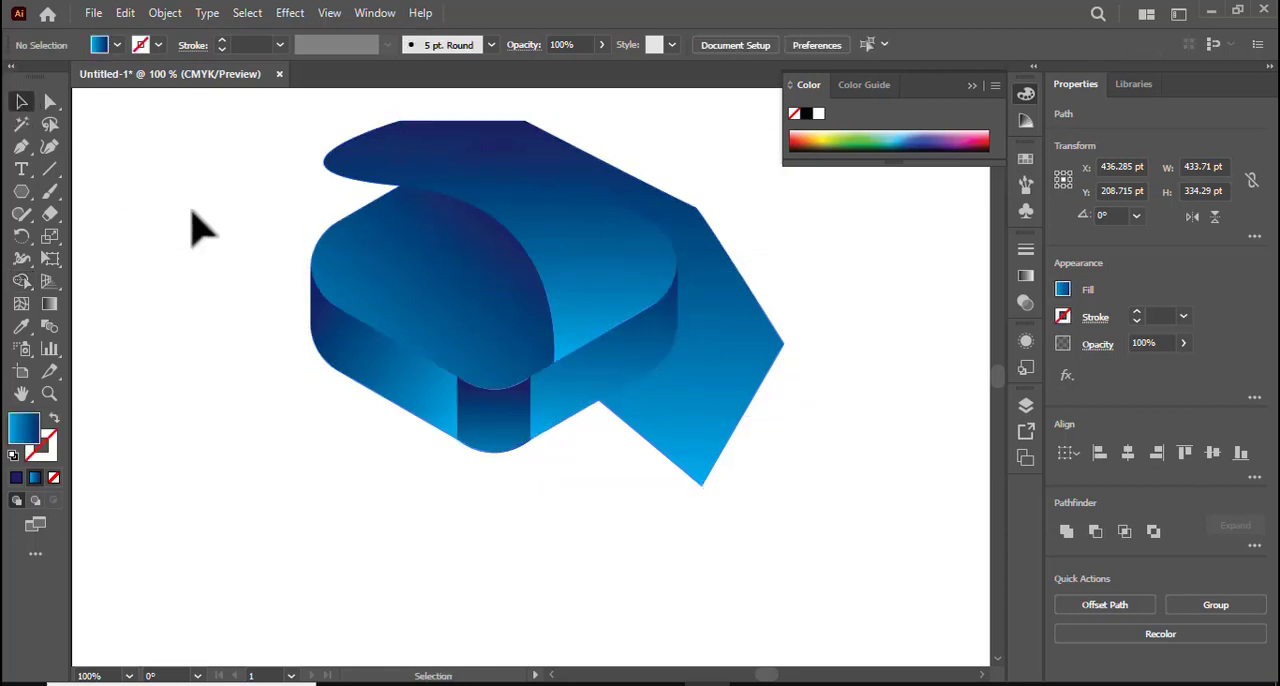
click(747, 371)
key(Delete)
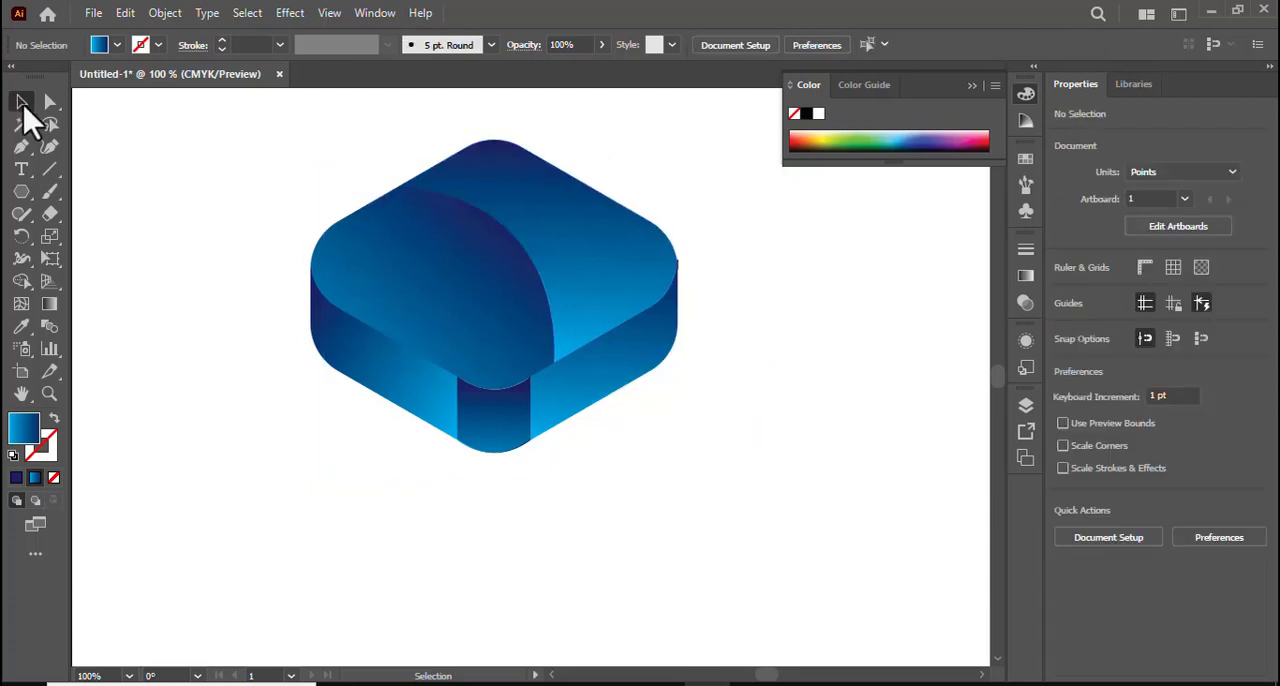
Redirect the gradient of the top face's right section diagonally, from light blue at lower left to dark blue along the upper-right edge.
click(630, 292)
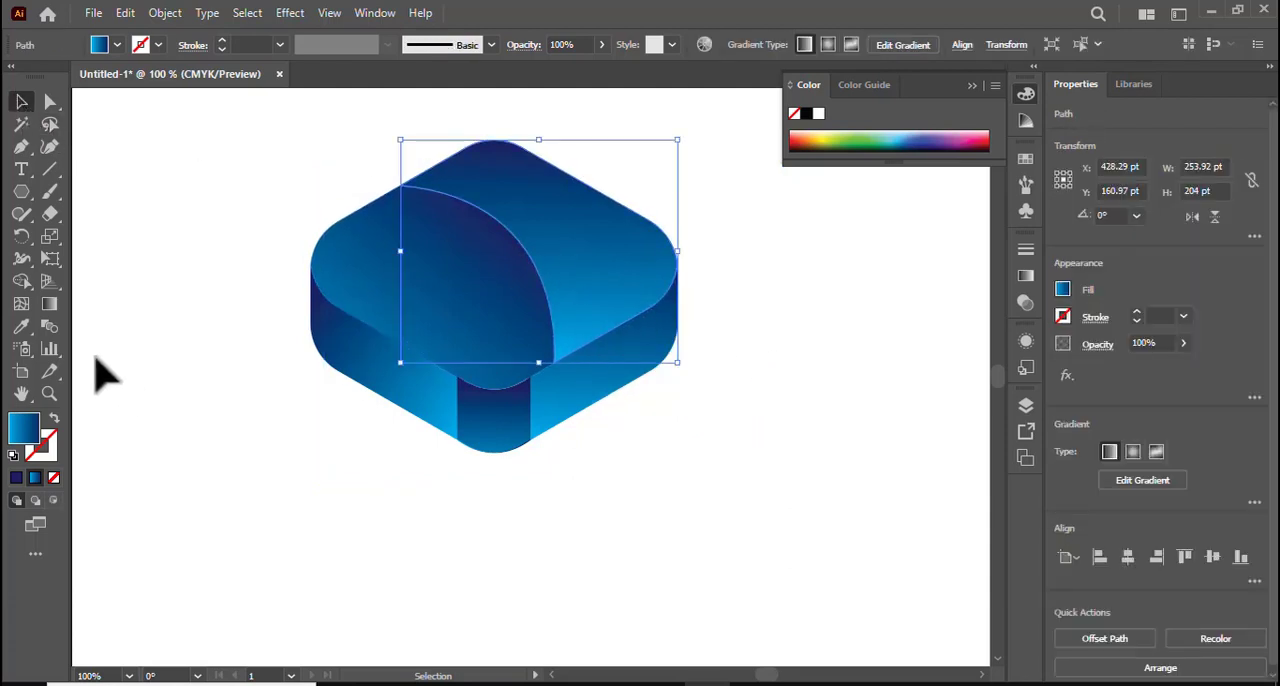
click(50, 305)
mouse_move(311, 343)
mouse_down()
mouse_move(549, 211)
mouse_move(540, 129)
mouse_move(520, 99)
mouse_move(550, 255)
mouse_move(550, 236)
mouse_move(484, 248)
mouse_move(491, 271)
mouse_up()
click(21, 102)
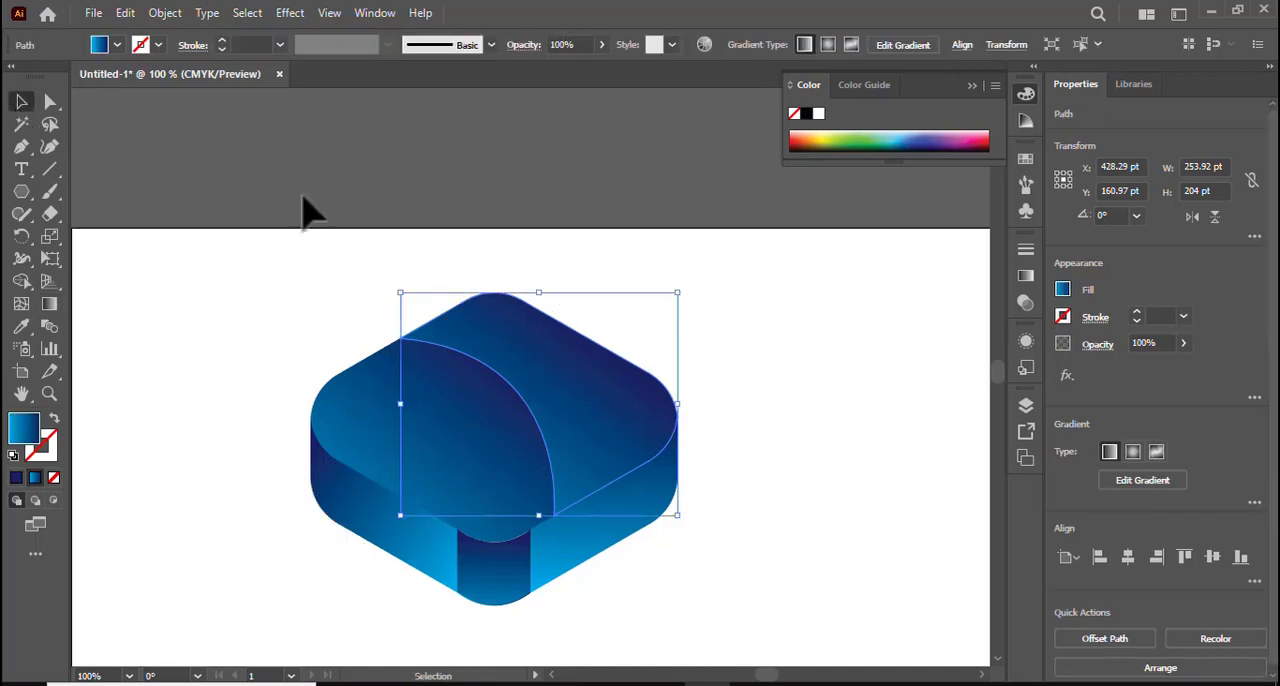
Redirect the gradient of the top face's left section diagonally, from light blue beyond its lower-left edge to dark blue at the curved edge.
scroll(306, 206, down, 3)
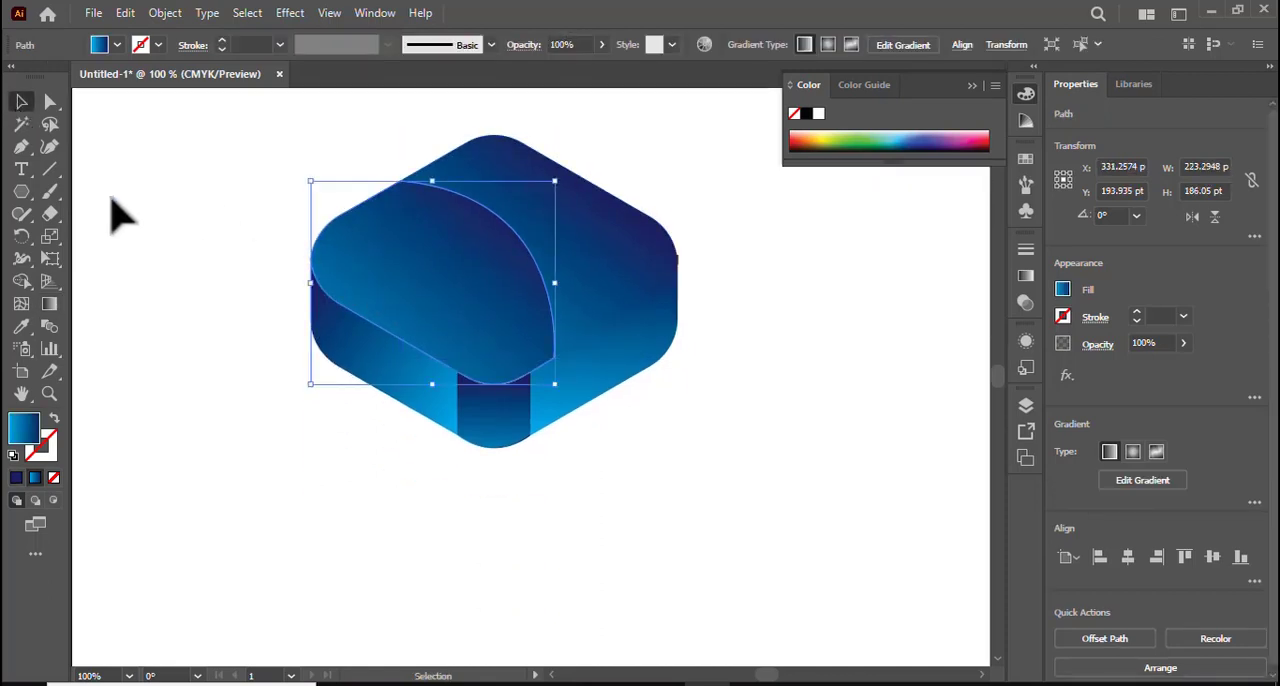
click(49, 304)
mouse_move(197, 403)
mouse_down()
mouse_move(514, 266)
mouse_move(533, 180)
mouse_move(518, 198)
mouse_up()
click(26, 103)
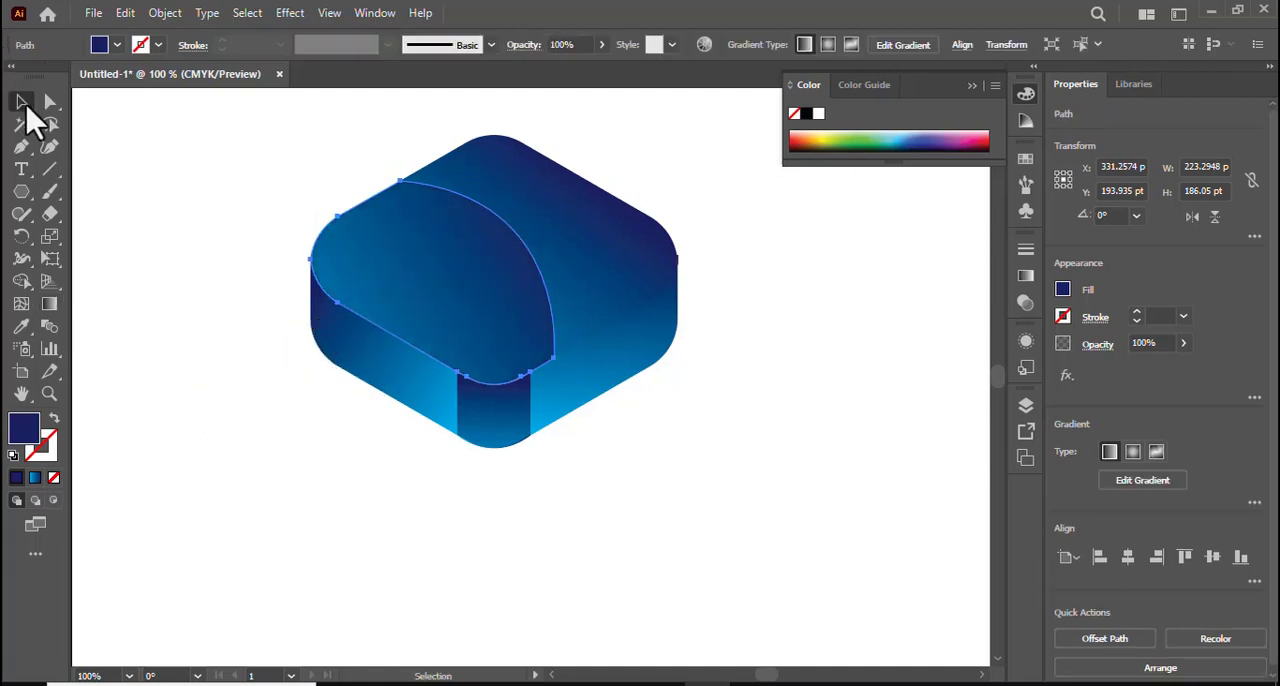
click(225, 200)
Scale the whole block proportionally down to about 254 pt wide and group all its pieces.
scroll(531, 343, down, 4)
scroll(538, 343, up, 3)
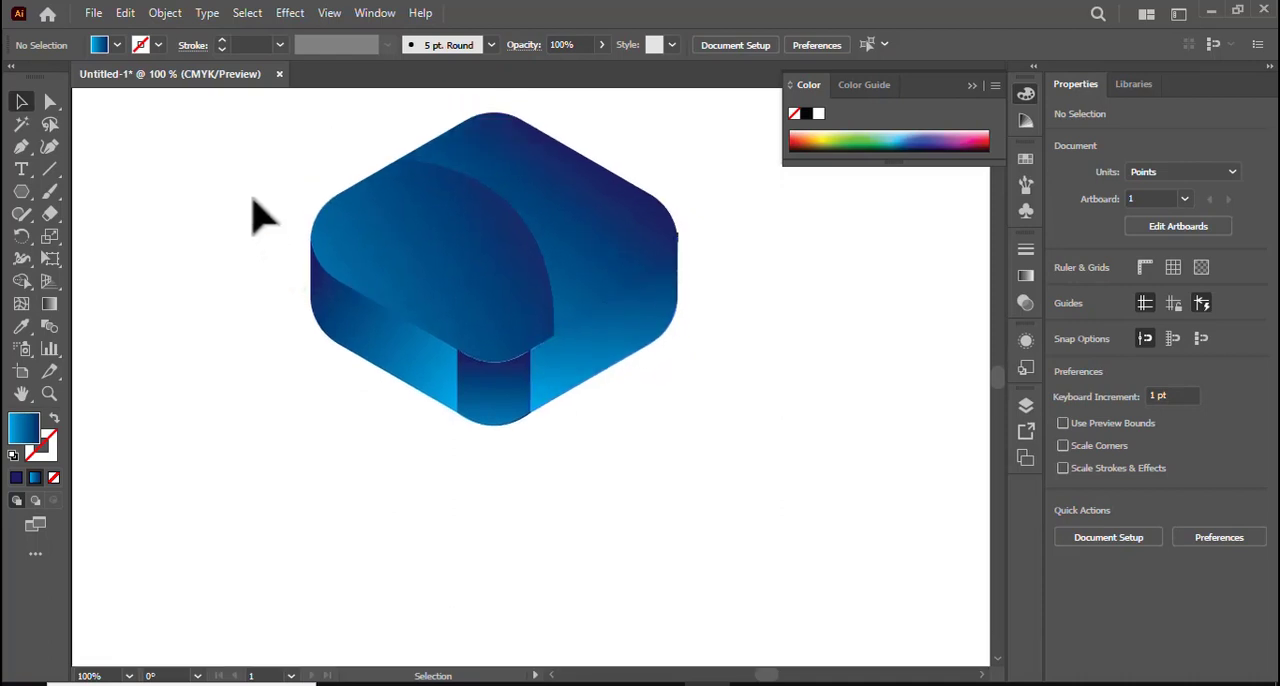
scroll(362, 340, up, 2)
drag(266, 203, 646, 434)
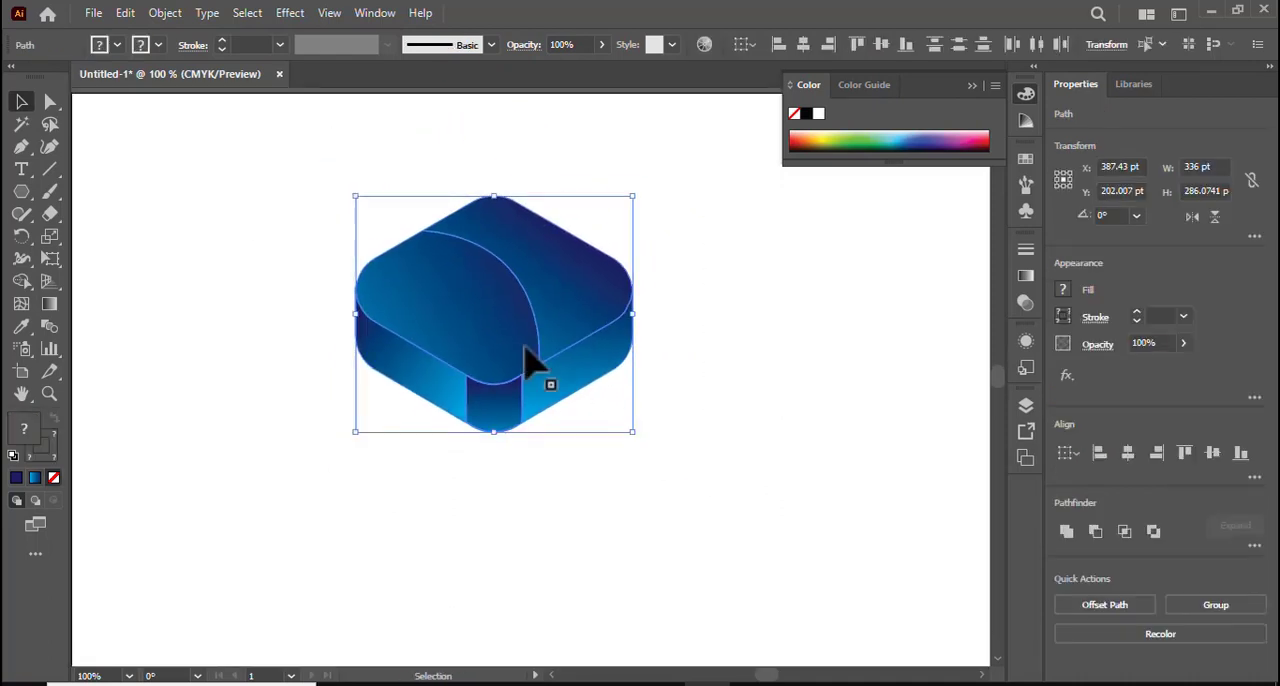
right_click(528, 366)
click(592, 413)
click(771, 429)
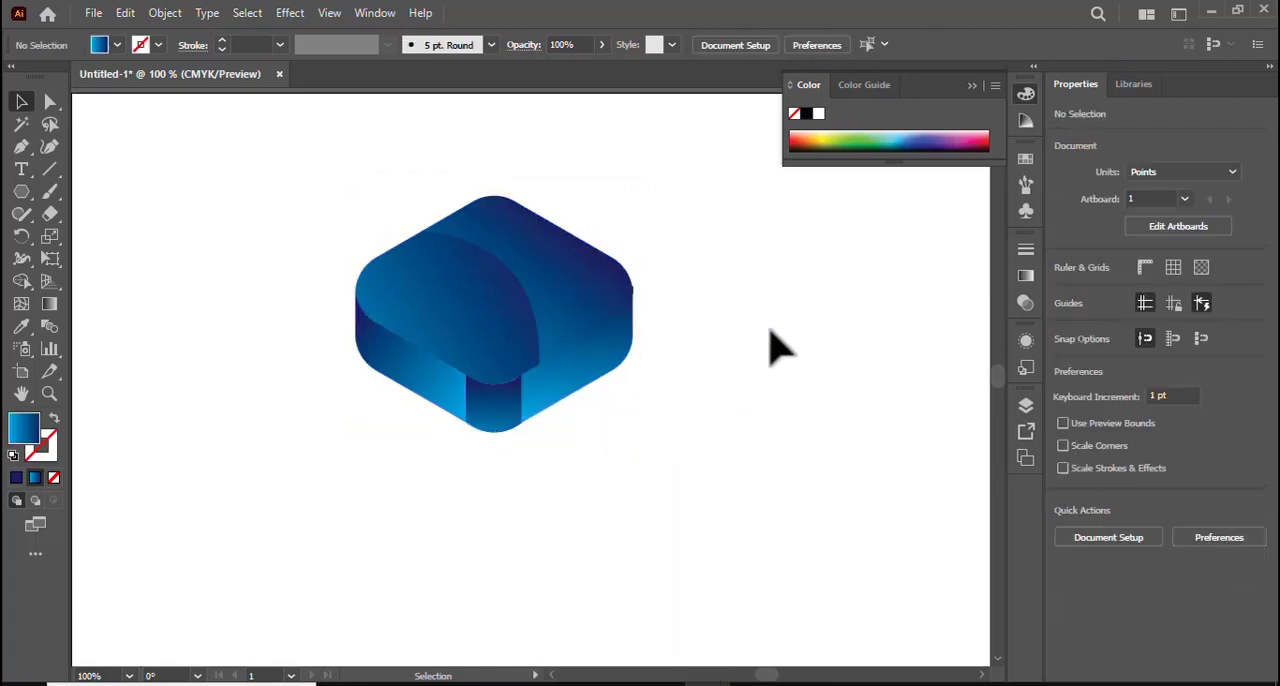
scroll(780, 338, down, 1)
click(972, 87)
scroll(806, 270, up, 3)
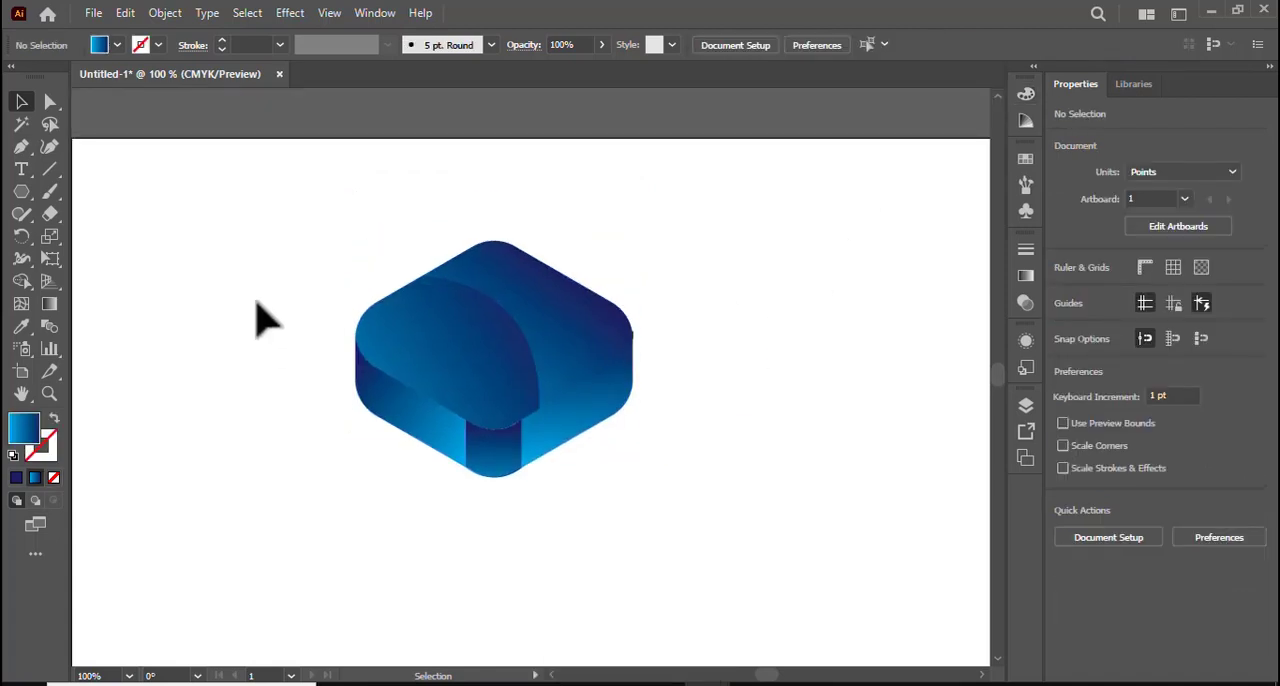
Duplicate the block group twice, placing one copy to the lower right and one to the lower left of the original.
drag(334, 233, 607, 438)
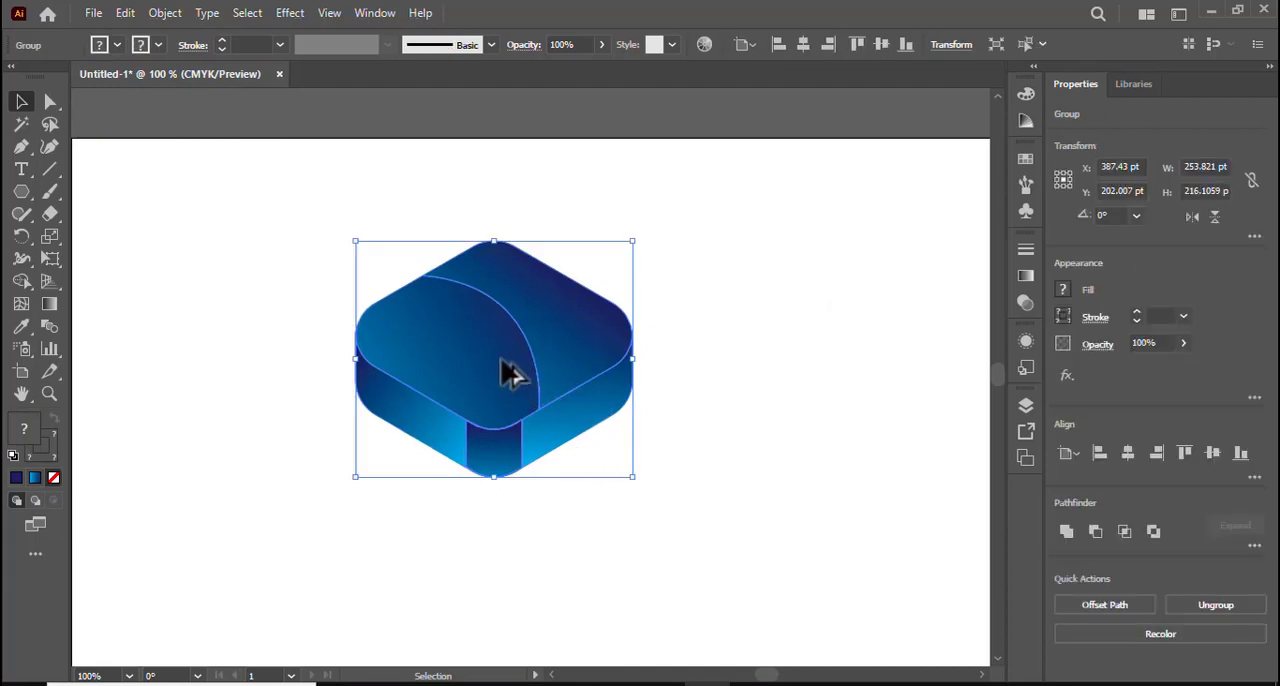
drag(510, 372, 786, 480)
scroll(786, 480, down, 4)
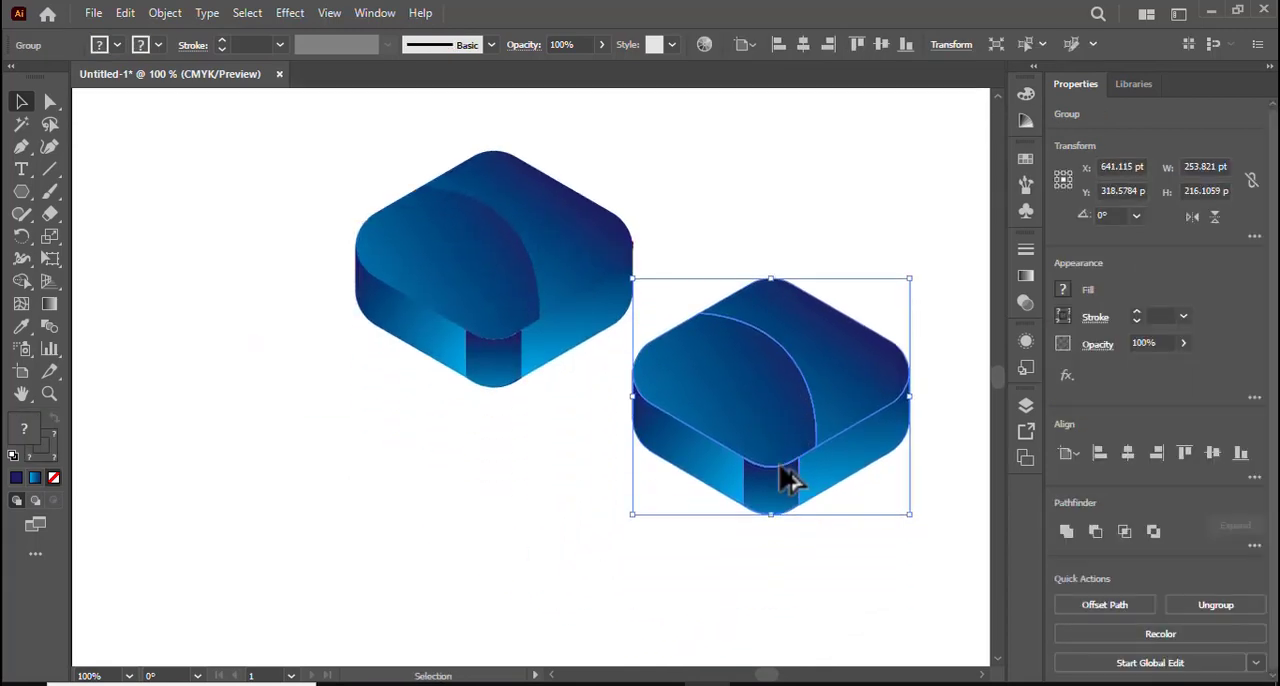
scroll(786, 480, down, 2)
drag(780, 365, 348, 475)
scroll(485, 500, up, 1)
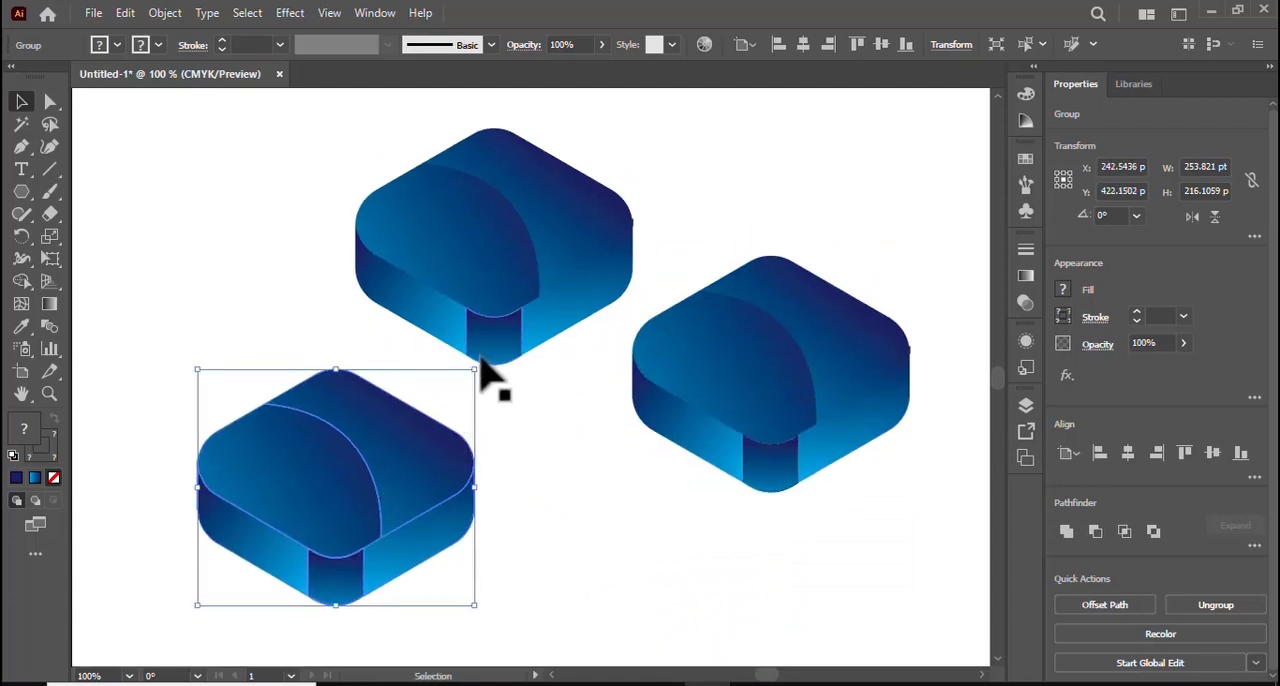
Rotate both lower copies so their front corners face the center, the right one to about 244°, and arrange them beneath the upper block.
drag(479, 366, 97, 430)
drag(347, 540, 398, 531)
click(800, 429)
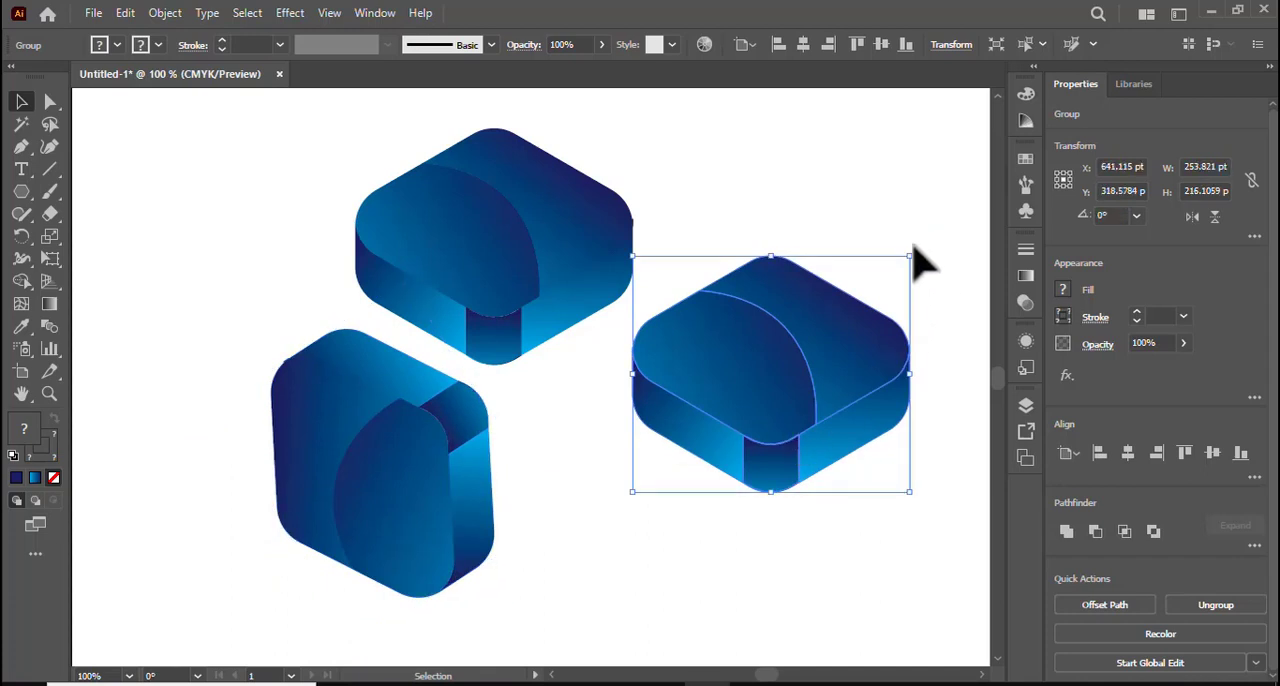
drag(920, 262, 740, 616)
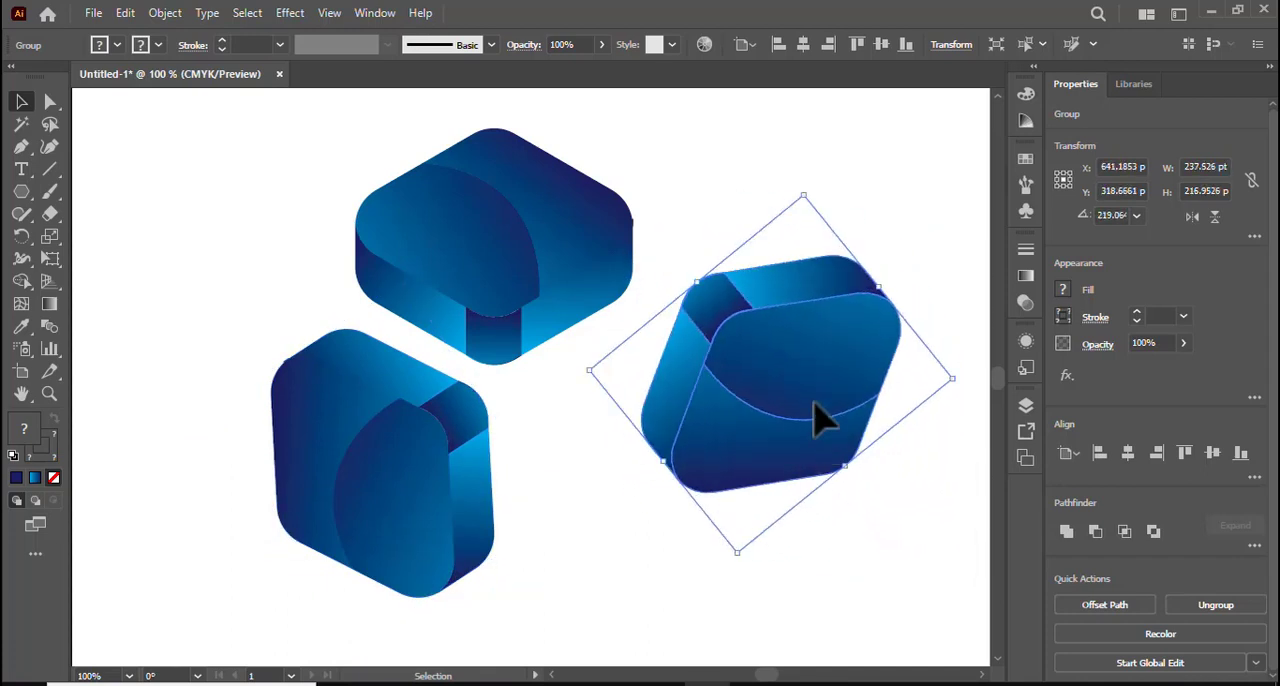
drag(818, 420, 712, 514)
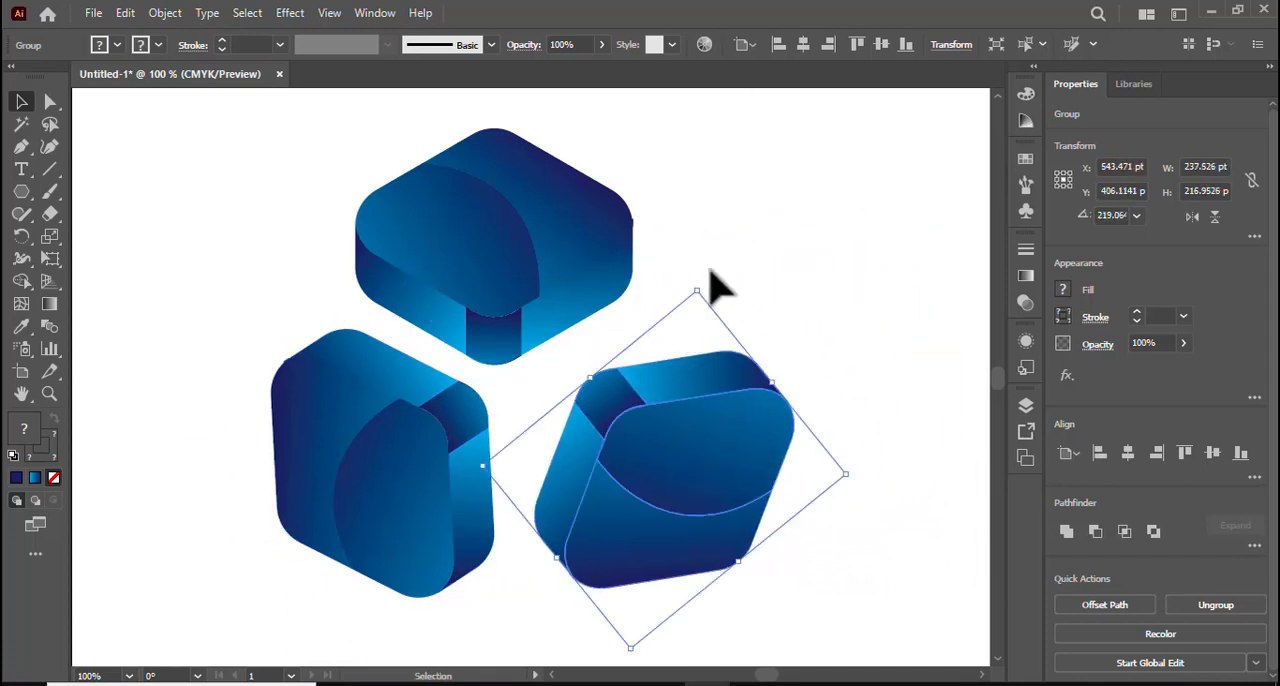
drag(699, 285, 607, 285)
drag(663, 520, 640, 491)
Move the lower-left block slightly up and left and the lower-right block slightly left to even out the gaps.
drag(380, 499, 357, 474)
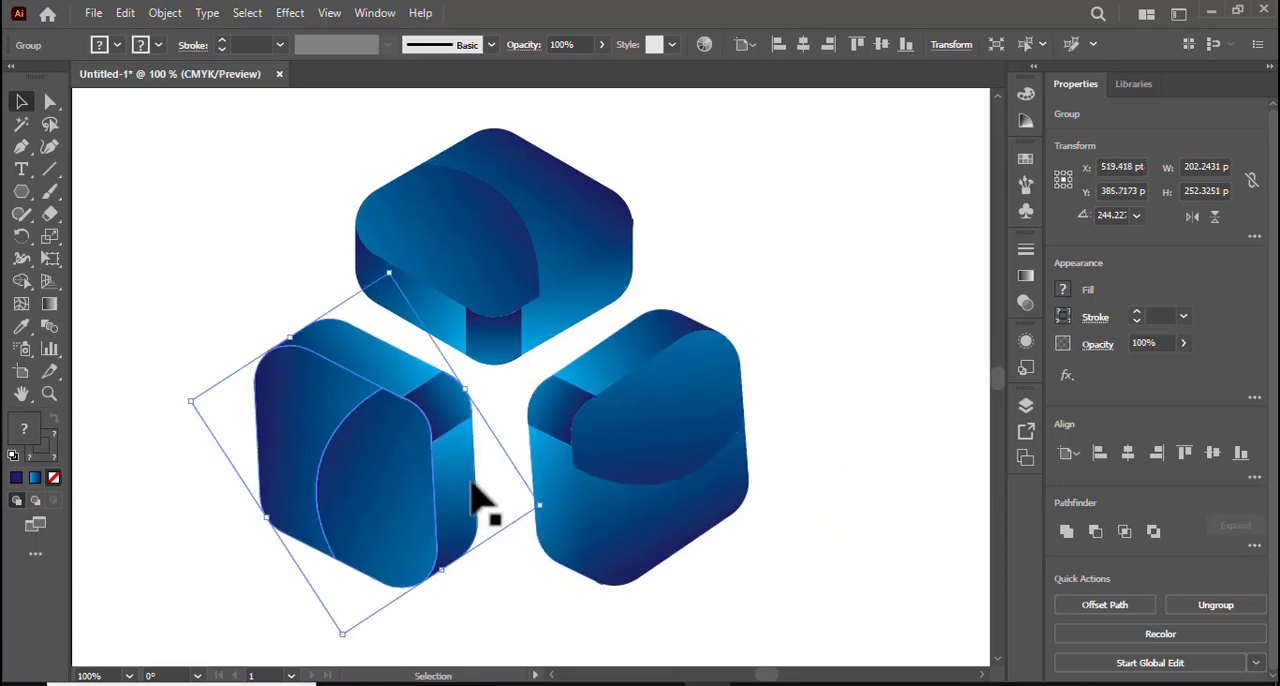
drag(611, 489, 598, 487)
click(880, 471)
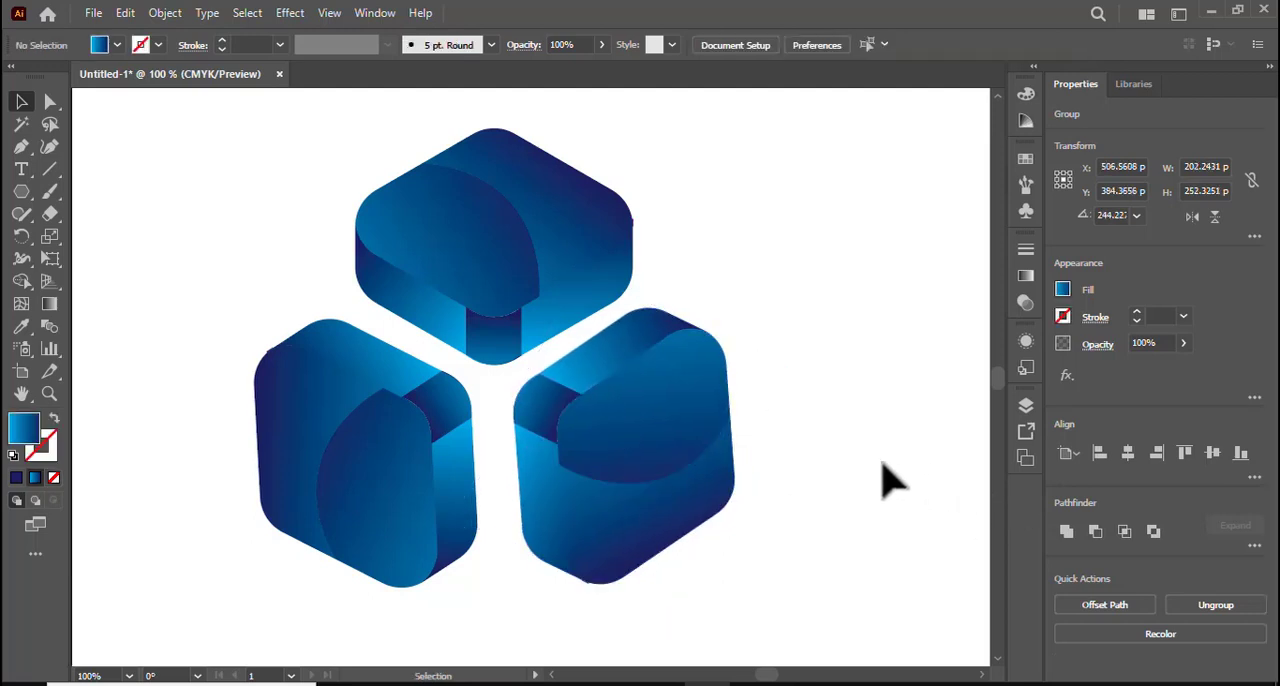
Fine-tune the lower-right block's rotation to about 241.6° and reposition it opposite the lower-left block.
scroll(883, 471, up, 1)
click(700, 484)
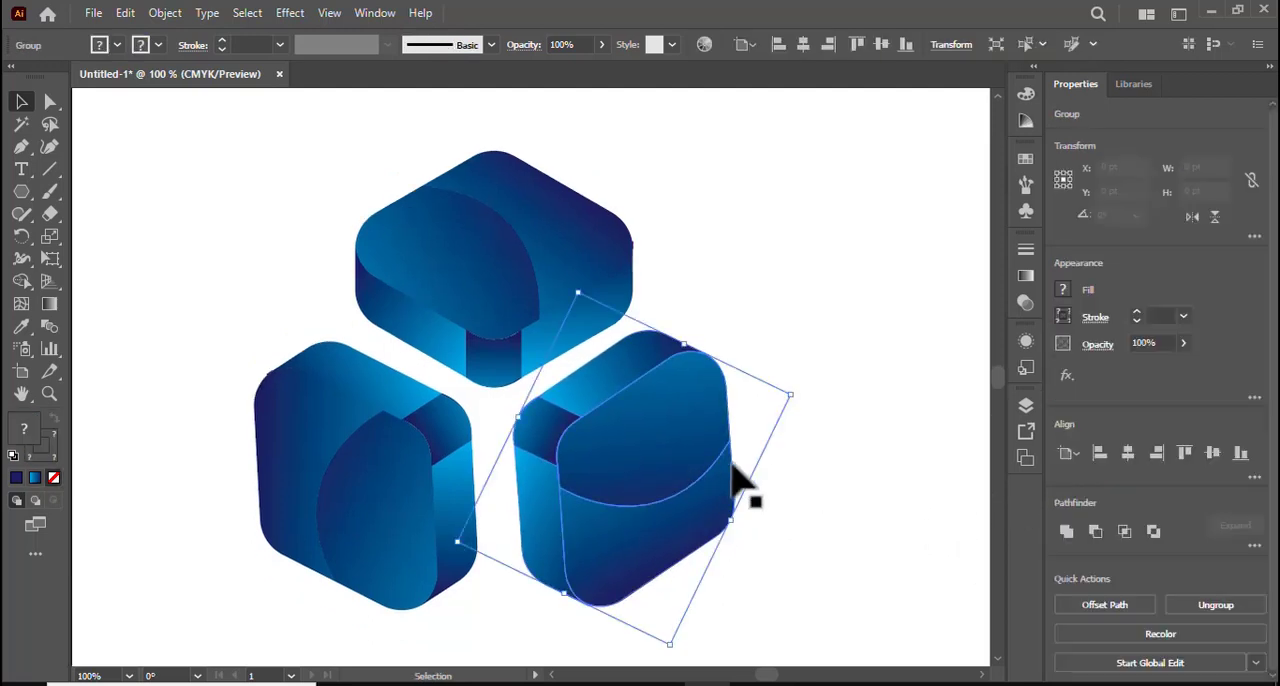
drag(798, 393, 857, 466)
click(857, 466)
drag(609, 466, 647, 472)
click(855, 488)
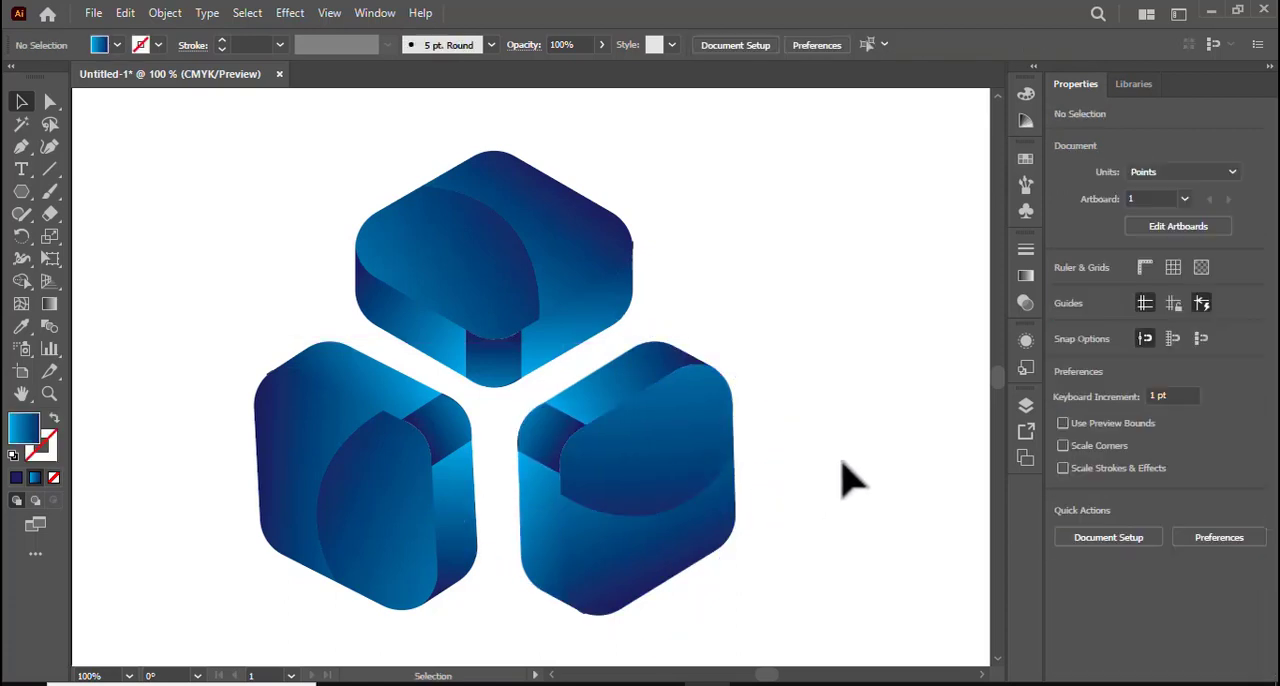
Scale all three blocks together down to about 335 pt wide and move them up the artboard.
scroll(846, 477, down, 2)
scroll(760, 490, up, 2)
drag(271, 200, 690, 575)
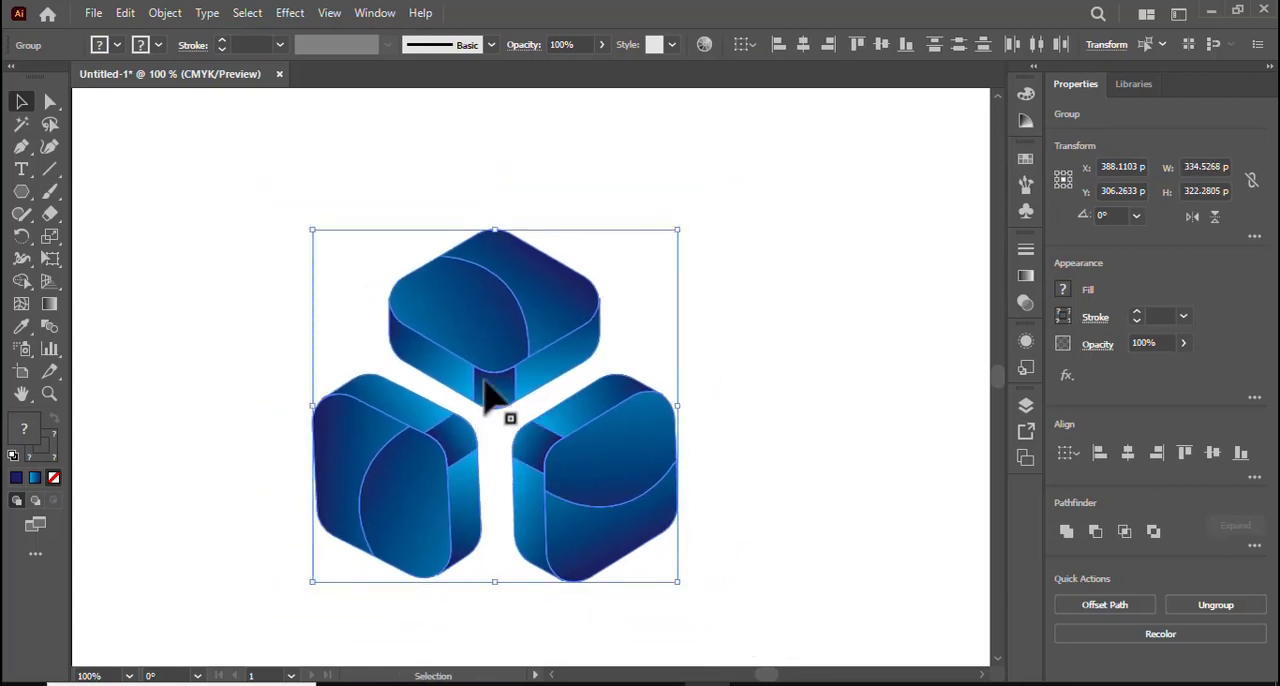
drag(485, 383, 506, 268)
click(762, 552)
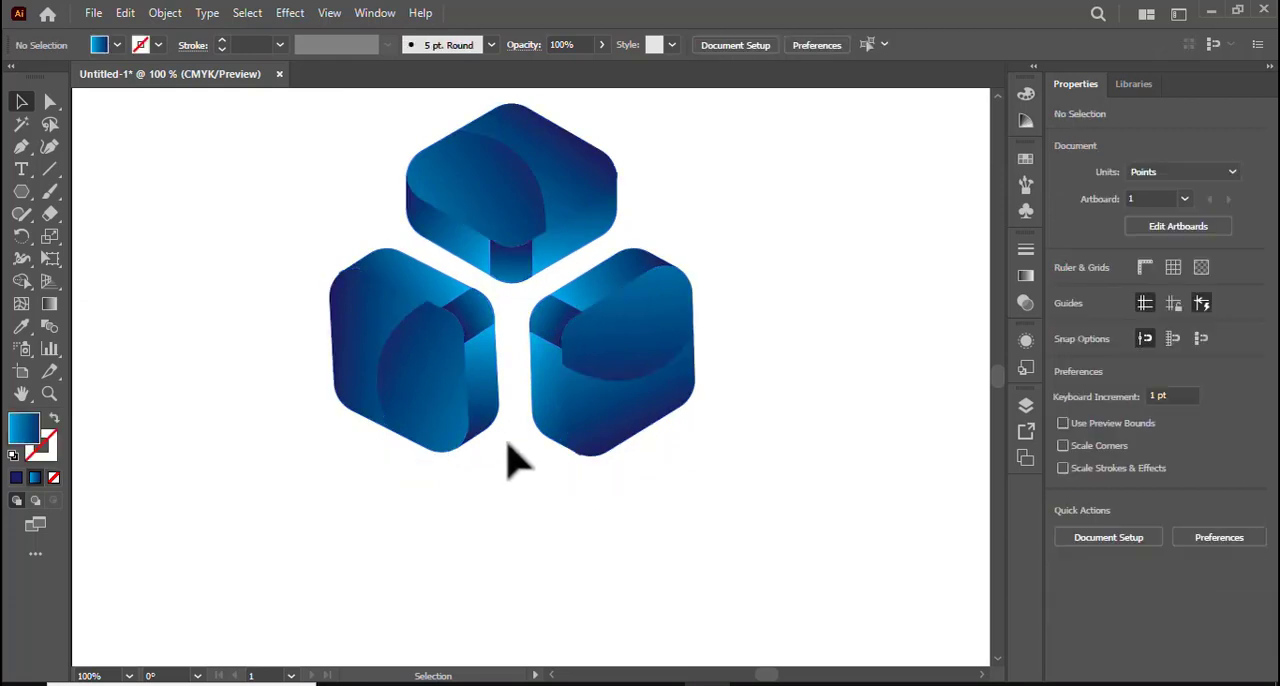
Move the lower-right block slightly left, closer to the lower-left block.
mouse_move(587, 399)
mouse_down()
mouse_move(574, 381)
mouse_move(580, 400)
mouse_up()
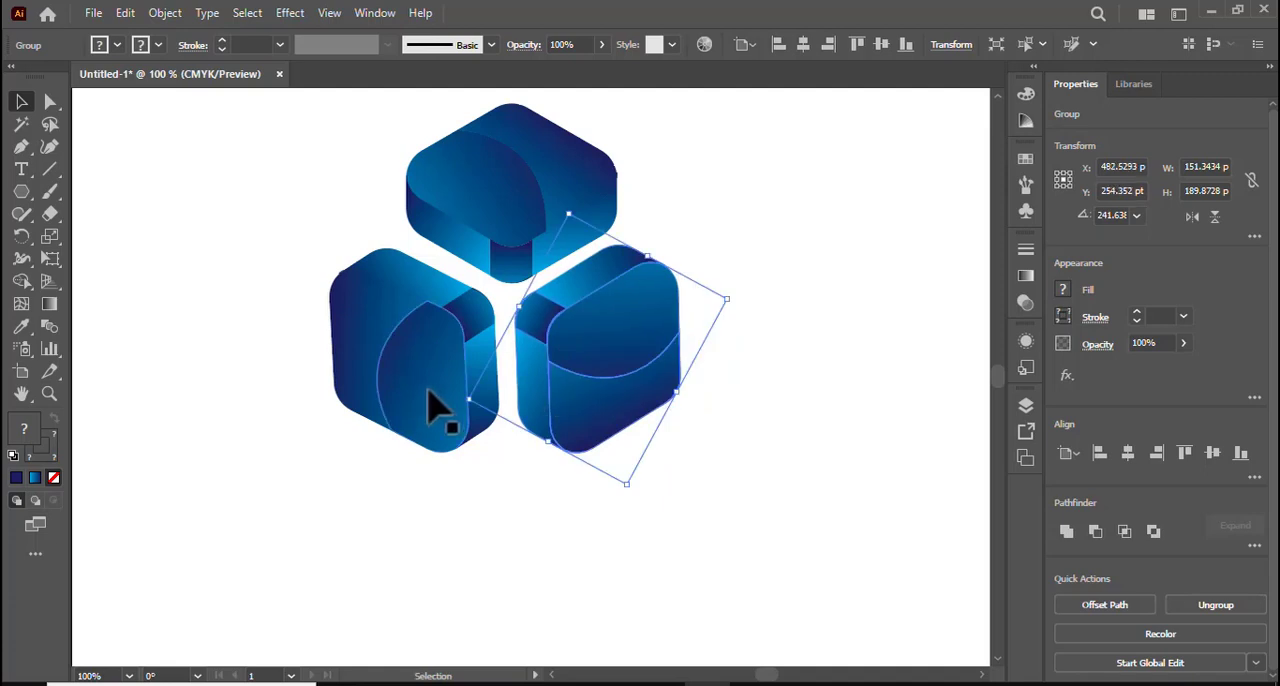
double_click(416, 393)
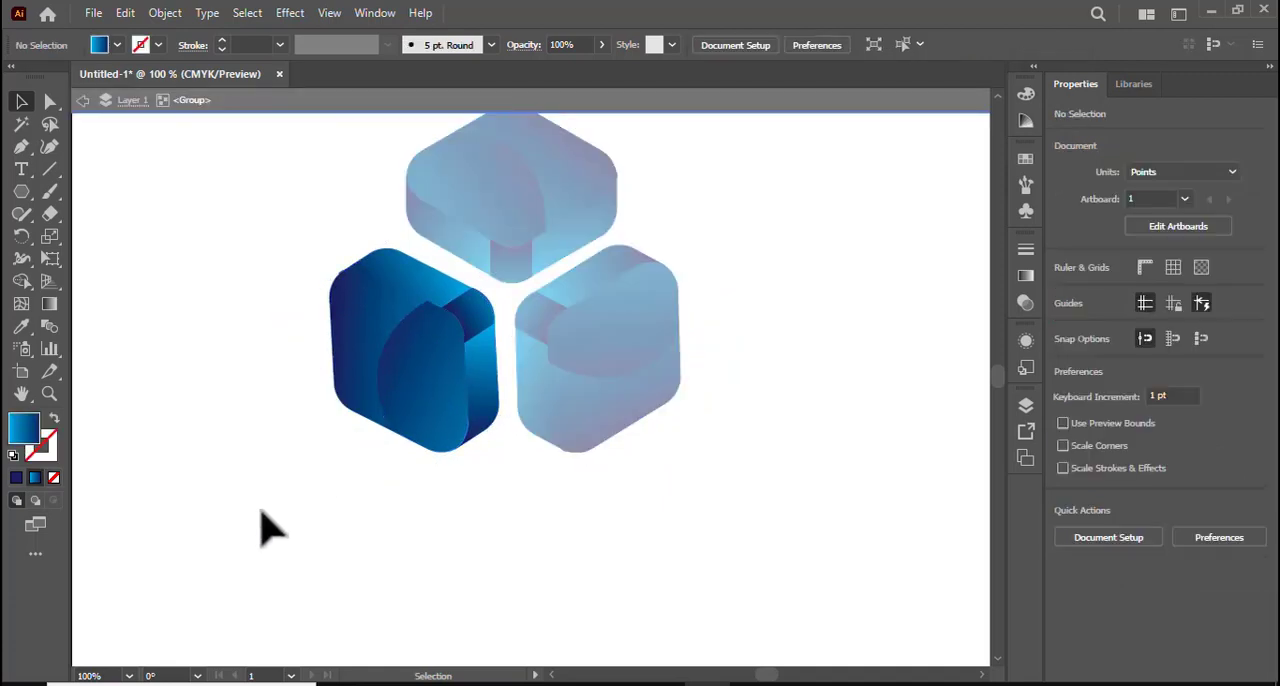
double_click(262, 527)
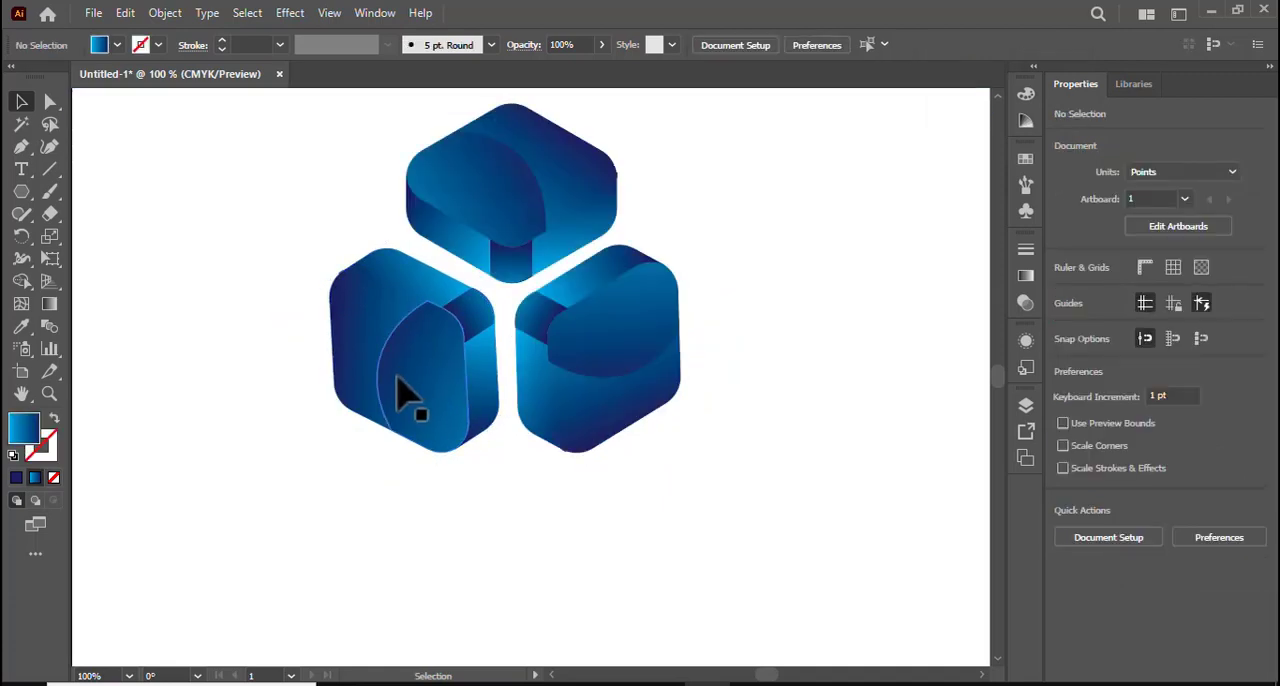
Move the lower-left block slightly right and up, and nudge the lower-right block slightly up.
mouse_move(404, 358)
mouse_down()
mouse_move(411, 341)
mouse_move(410, 364)
mouse_up()
click(714, 509)
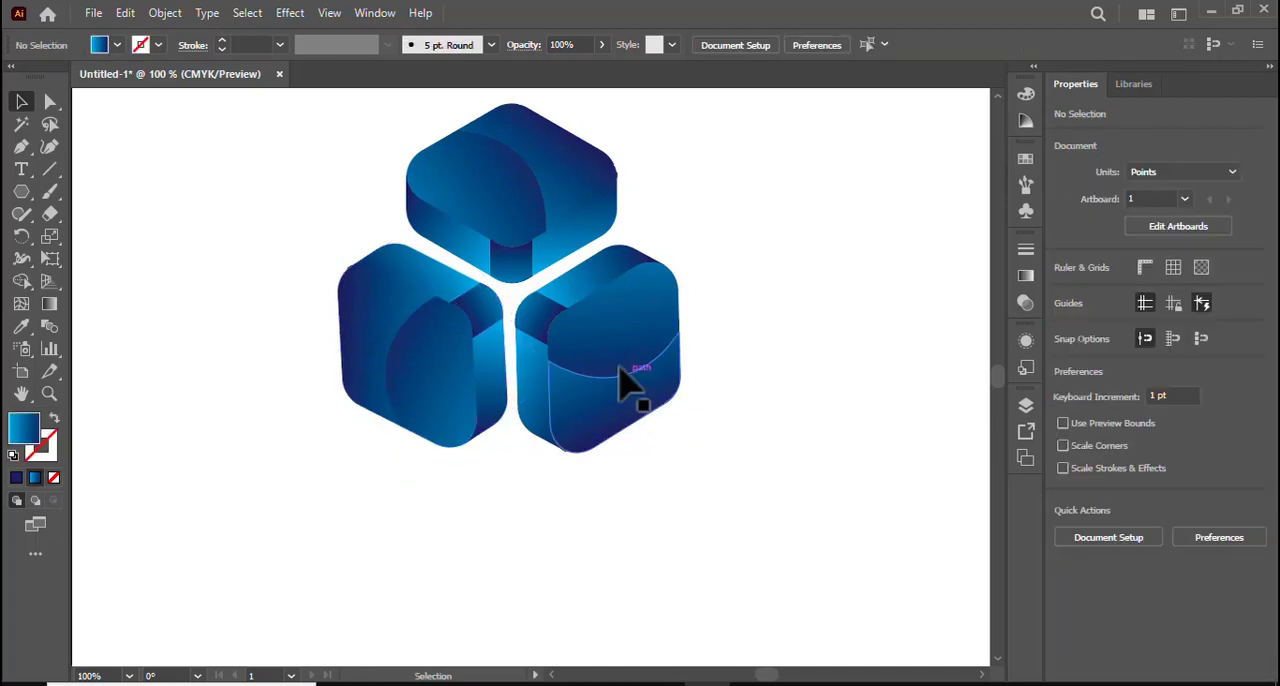
click(620, 378)
key(Up)
key(Up)
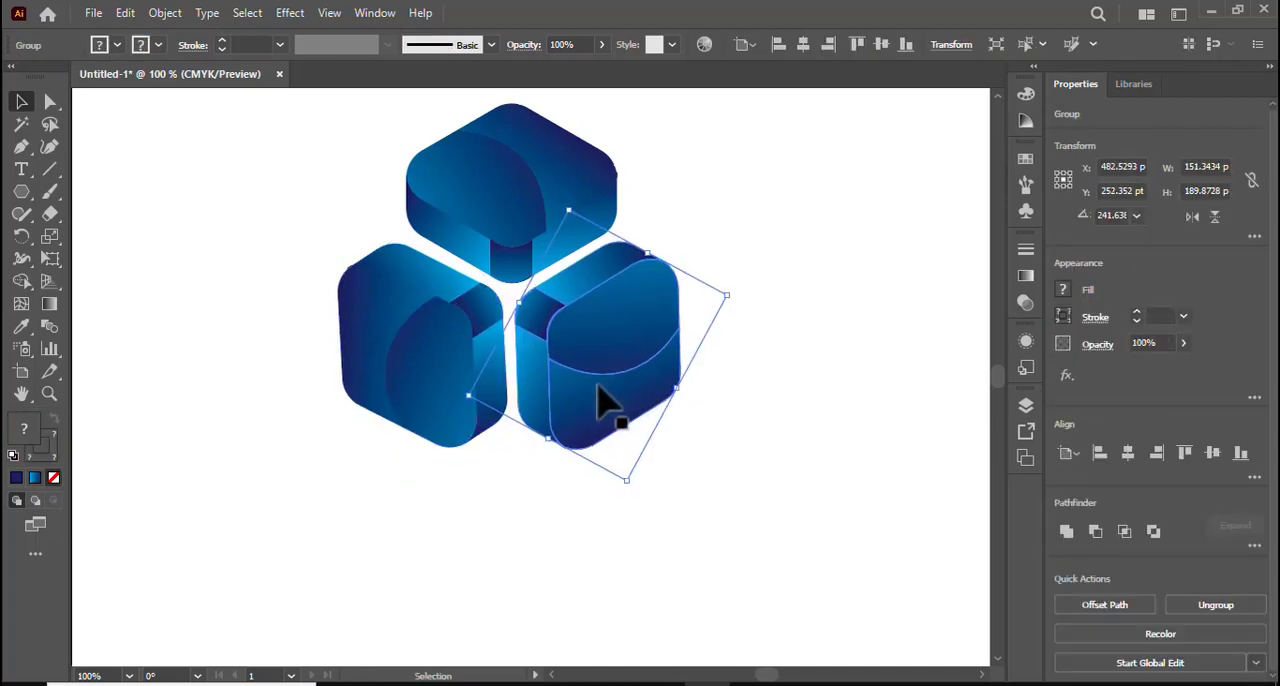
Nudge the lower-left block up 2 pt and the lower-right block slightly up to even out the gaps.
click(400, 352)
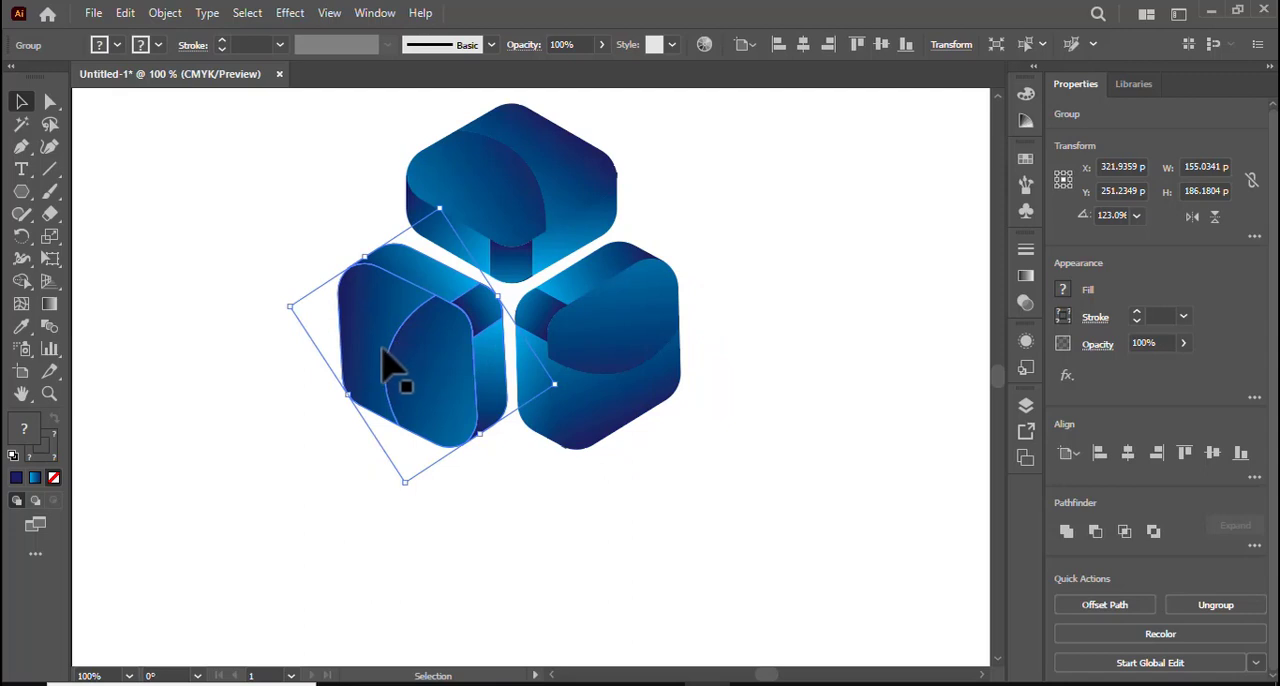
key(Up)
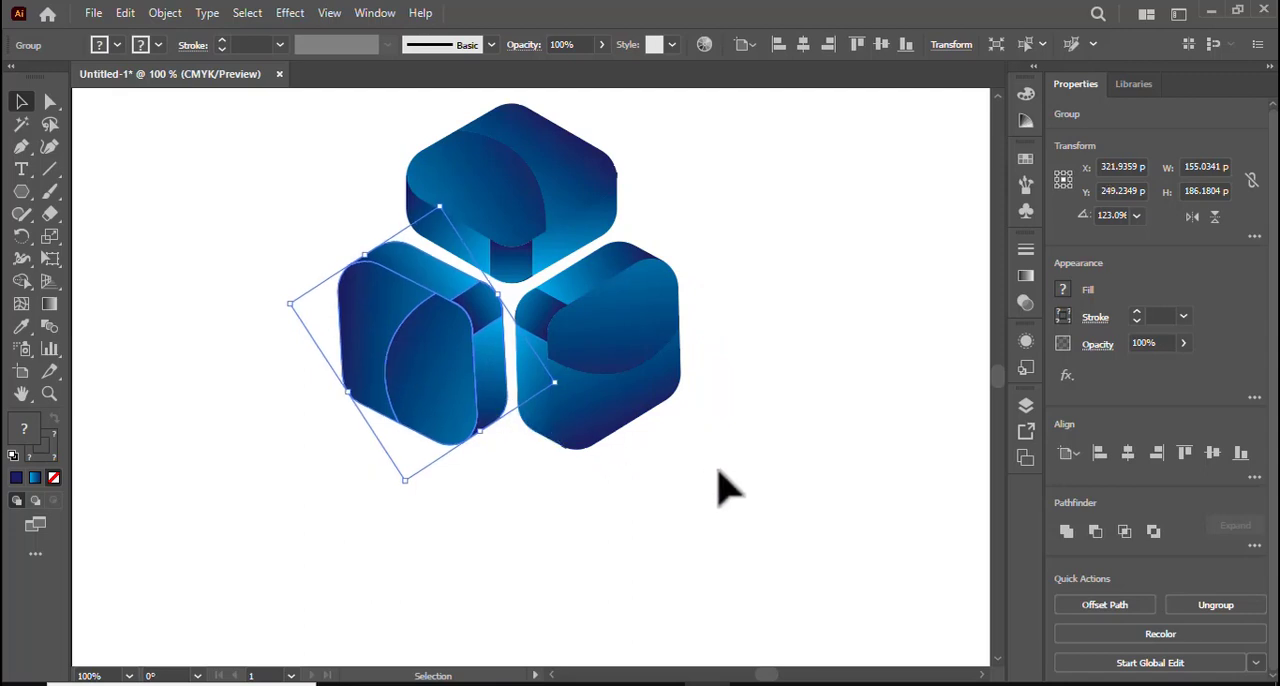
click(727, 487)
click(620, 430)
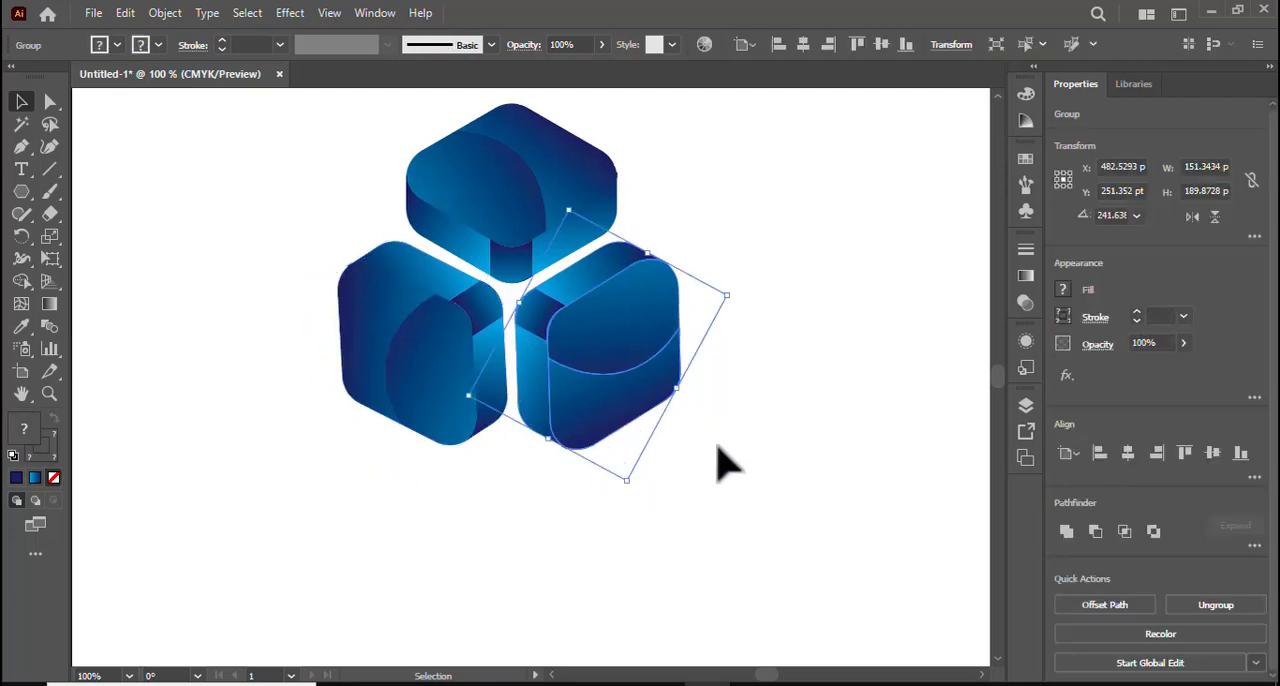
key(Up)
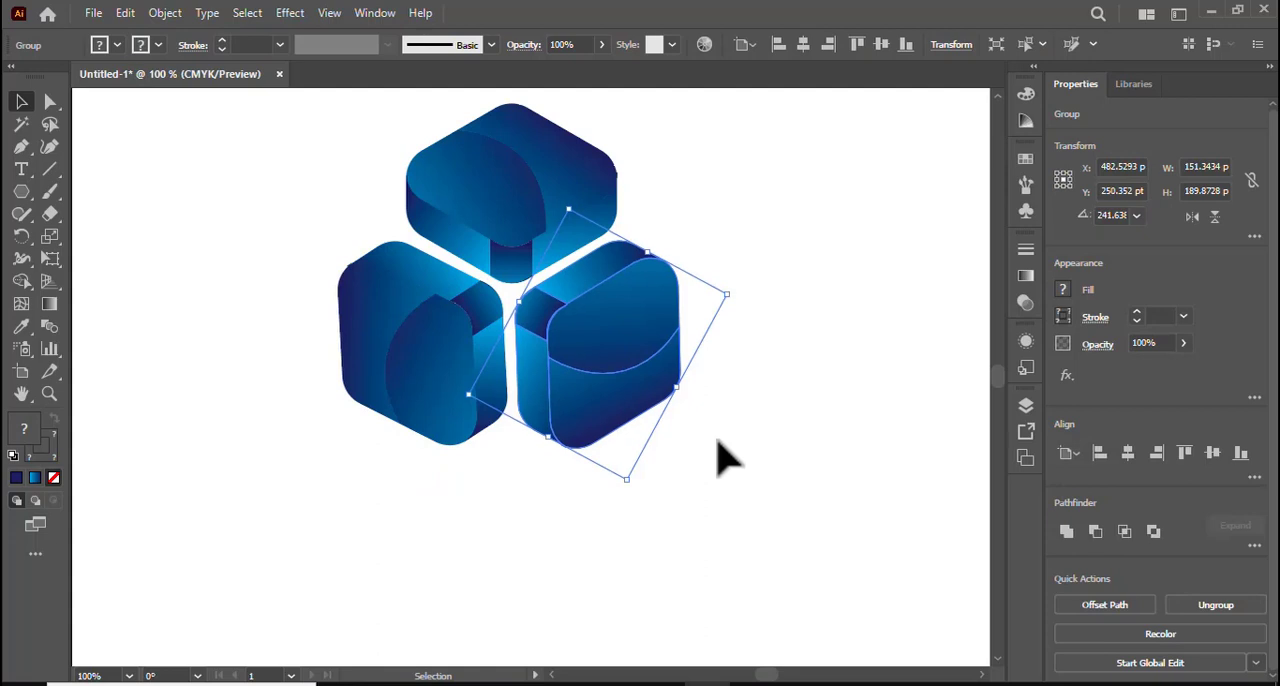
click(809, 463)
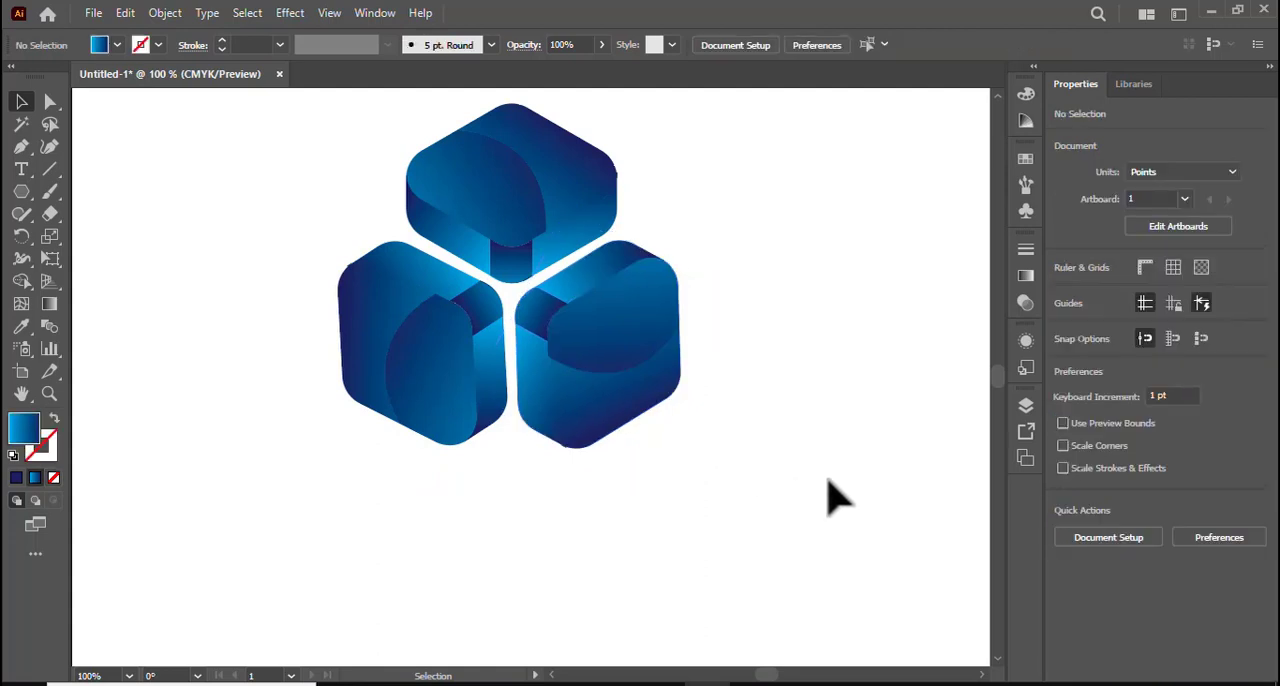
Draw a circle about 291 pt in diameter on the artboard, below and to the left of the logo.
scroll(837, 500, up, 1)
scroll(840, 500, down, 2)
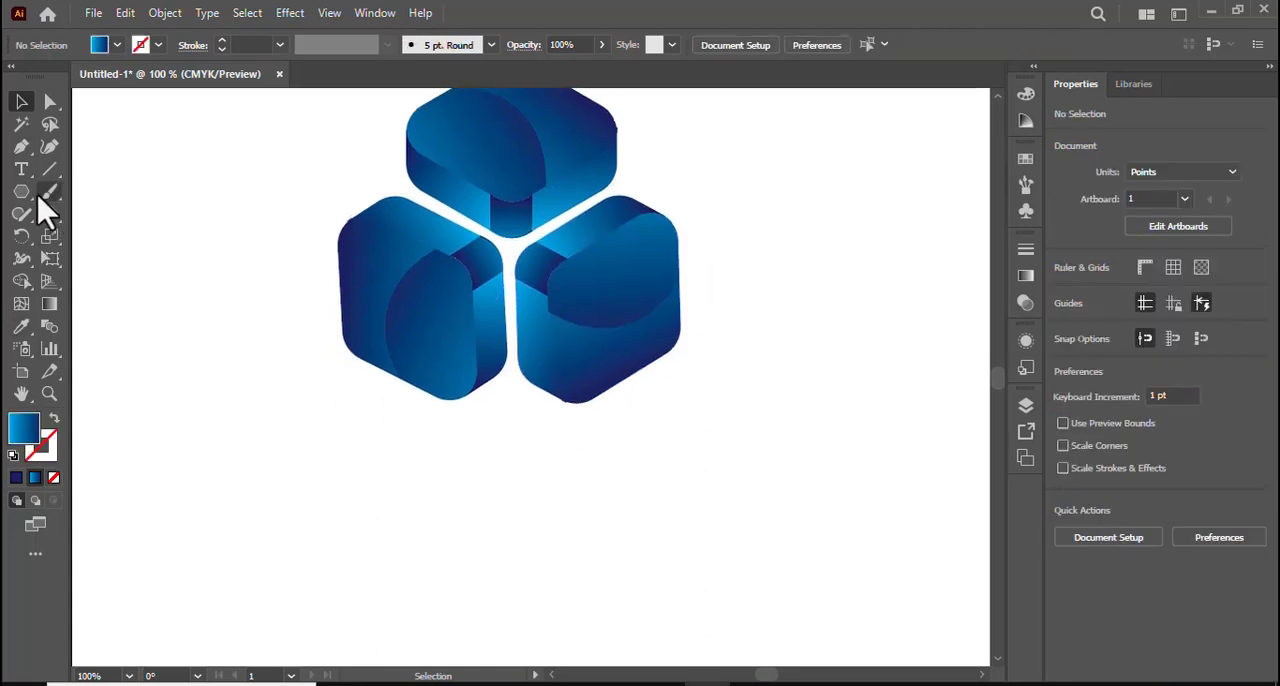
drag(21, 191, 123, 237)
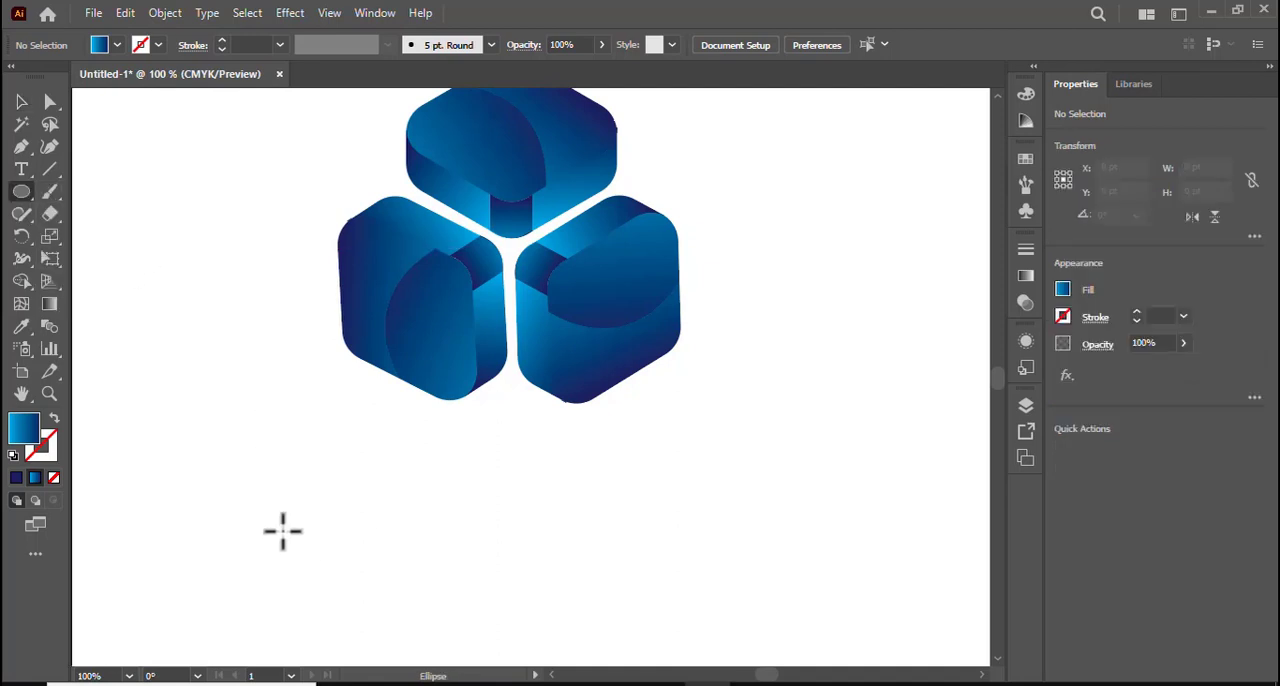
drag(283, 530, 434, 606)
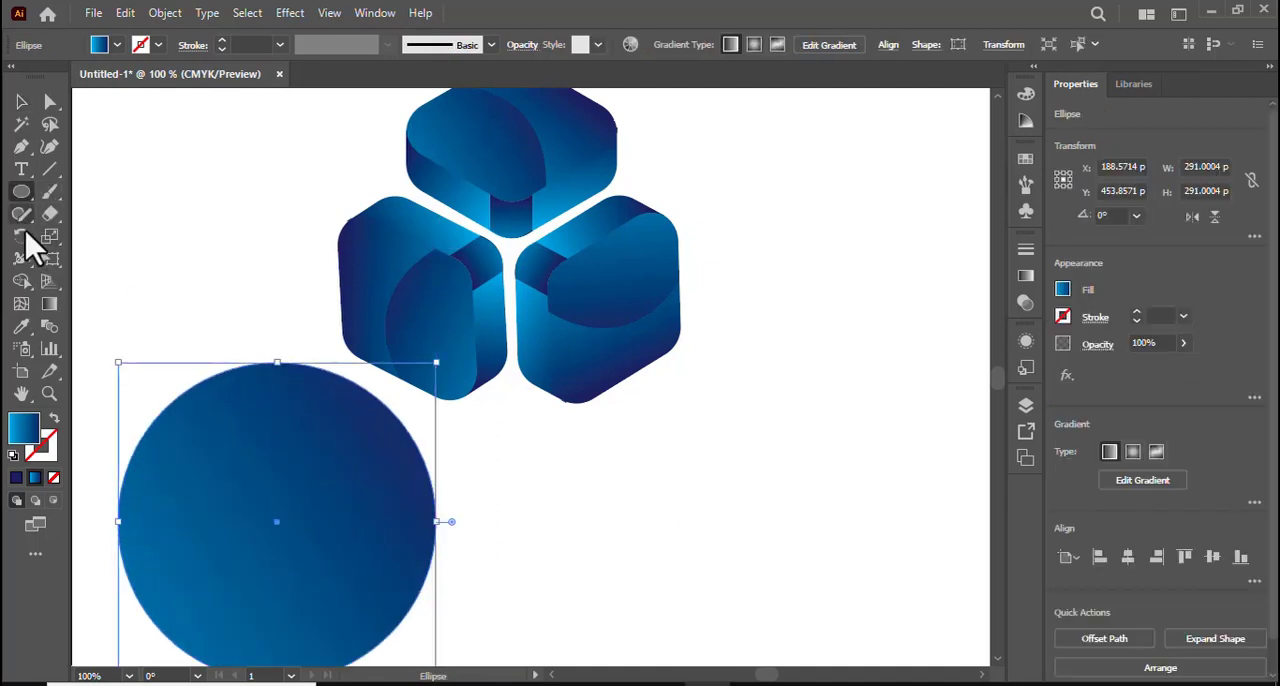
Fill the circle with the White, Black gradient preset and swap its stops to run from black at 0% to white at 100%.
click(50, 305)
click(830, 274)
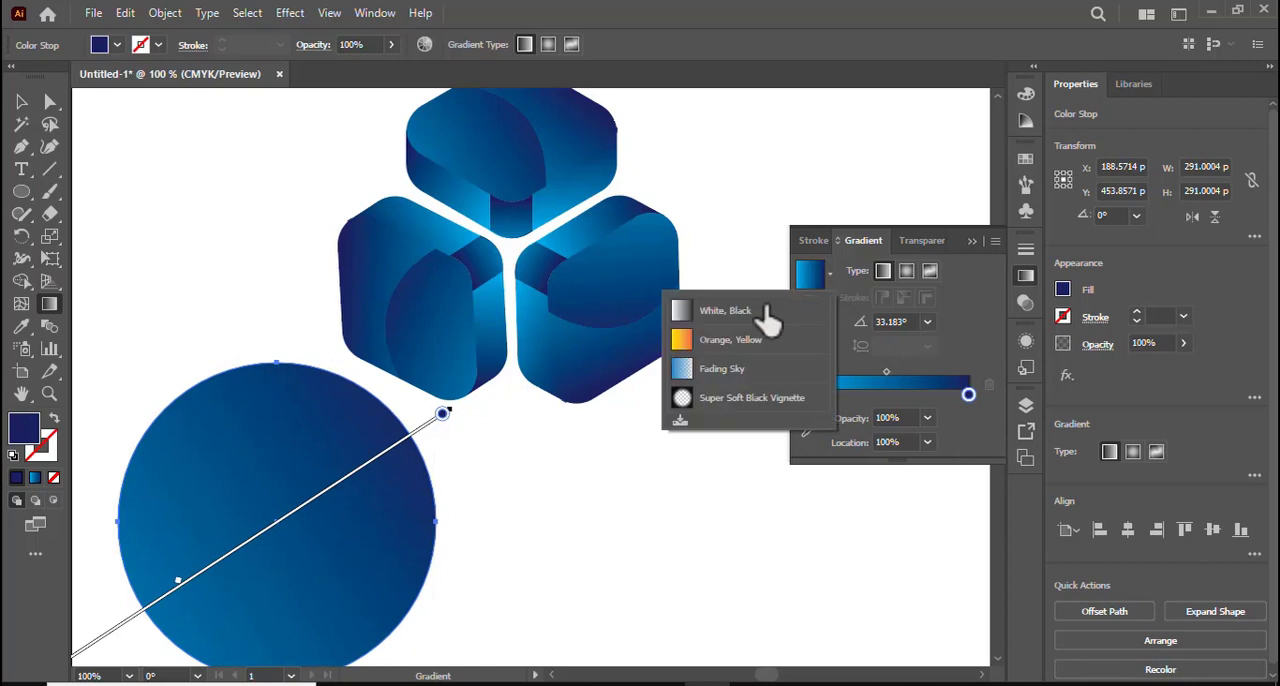
click(685, 306)
mouse_move(967, 396)
mouse_down()
mouse_move(818, 395)
mouse_move(986, 408)
mouse_move(975, 400)
mouse_up()
drag(857, 397, 801, 385)
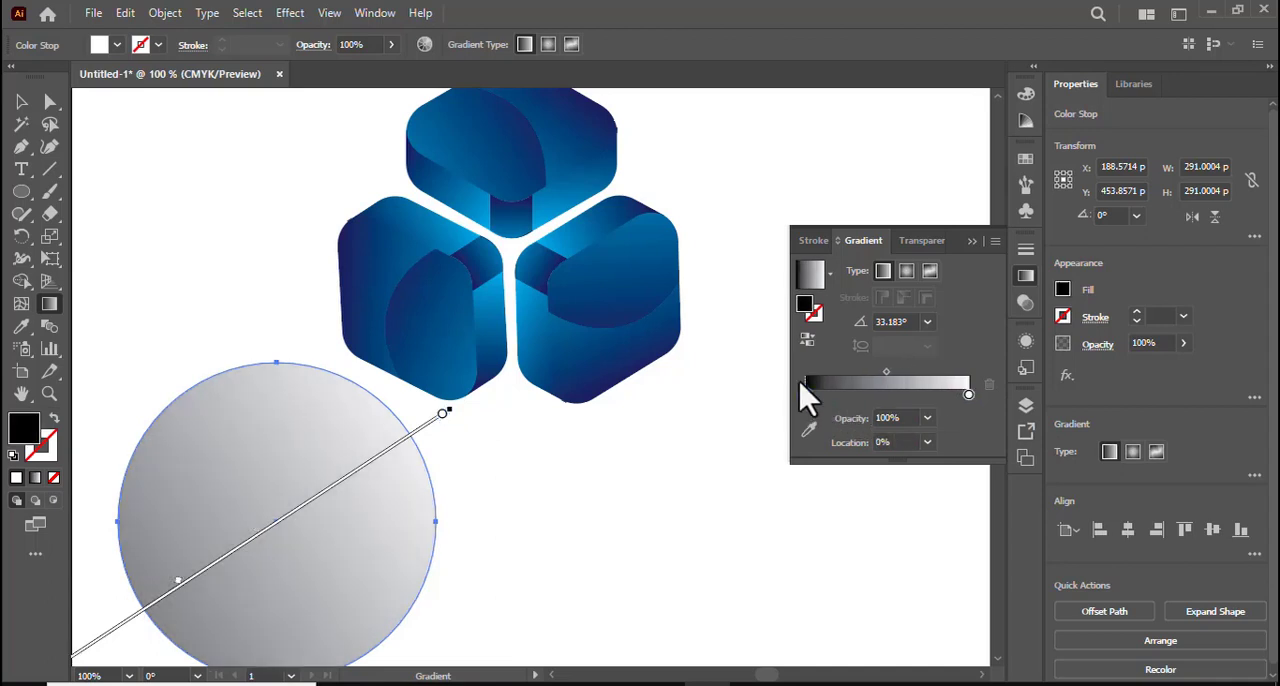
Make the circle's gradient radial and shift its midpoint to about 36%.
click(906, 271)
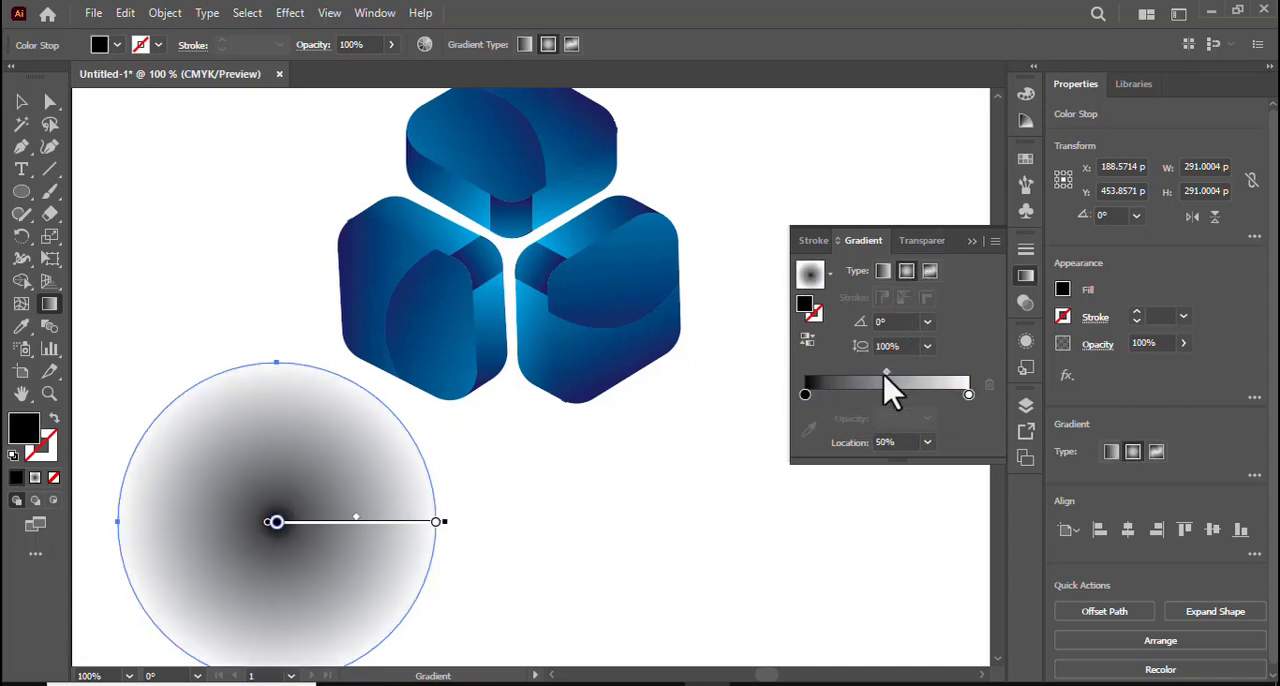
drag(884, 379, 861, 372)
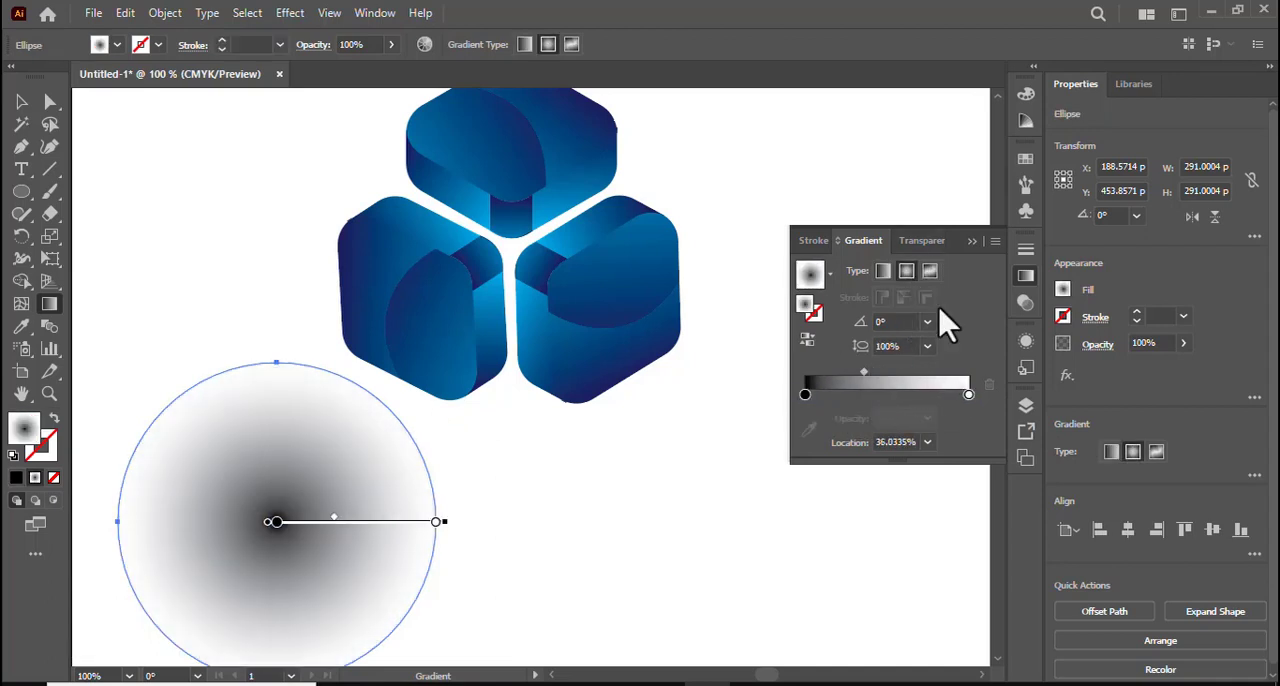
click(972, 242)
Flatten the gradient circle to an ellipse about 105 pt high and centre it under the two lower blocks.
scroll(978, 262, down, 1)
click(18, 104)
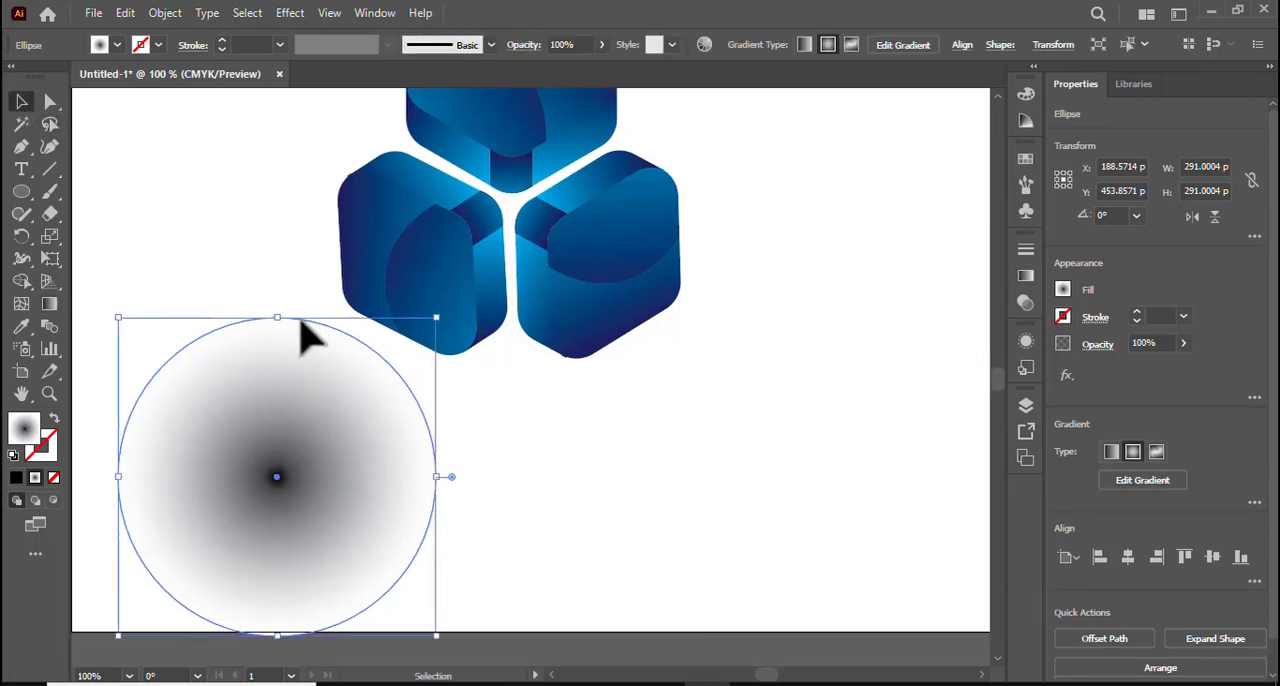
drag(277, 320, 278, 521)
drag(308, 580, 540, 380)
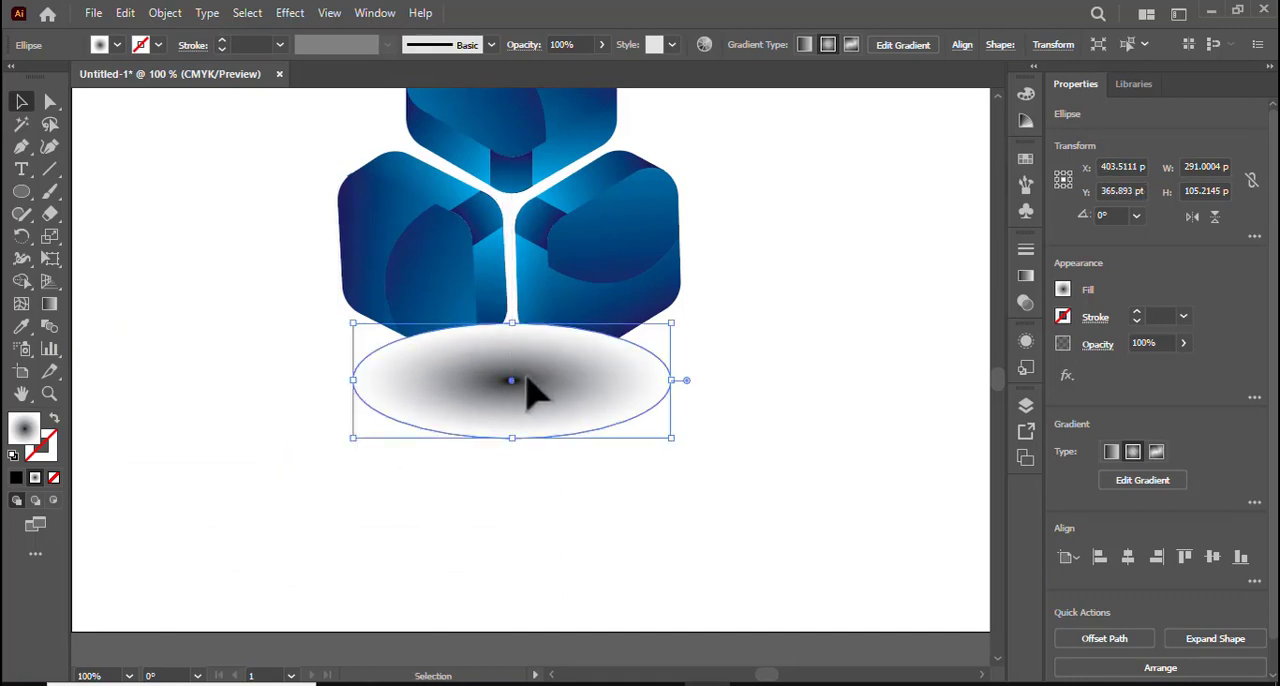
Arrange the shadow ellipse behind the blocks and move it about 16 pt up, closer to their lower edges.
right_click(528, 380)
mouse_move(625, 586)
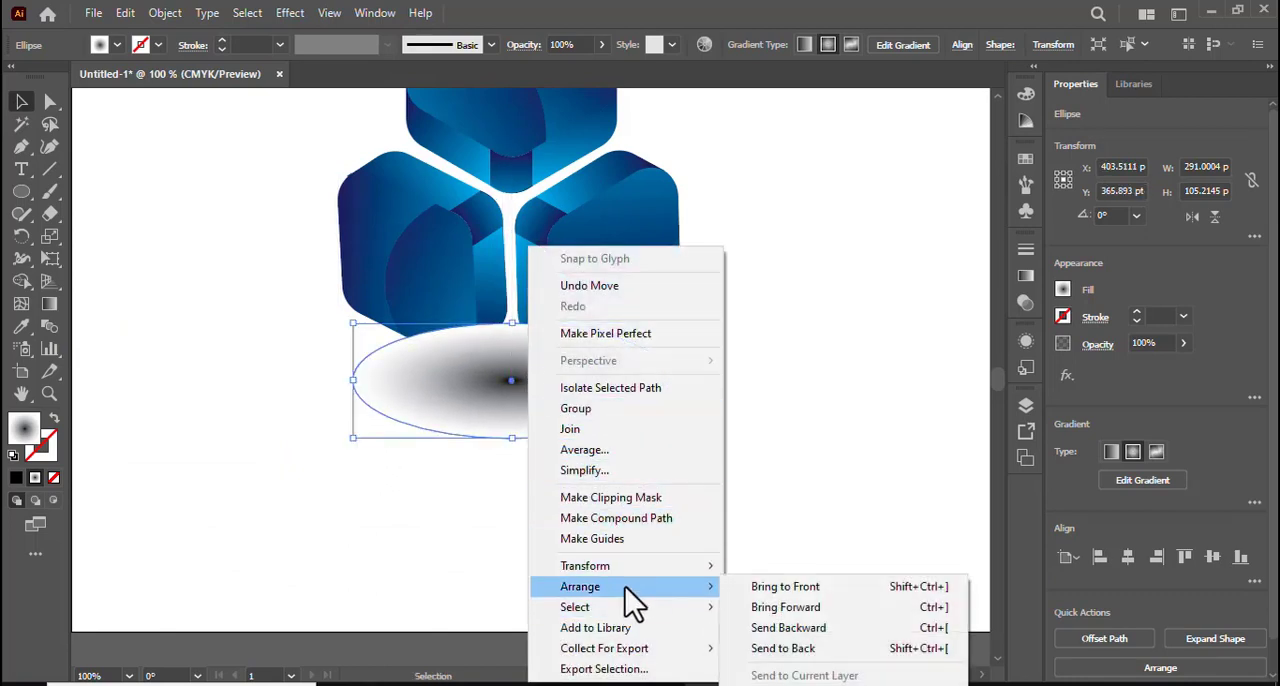
click(826, 628)
click(680, 508)
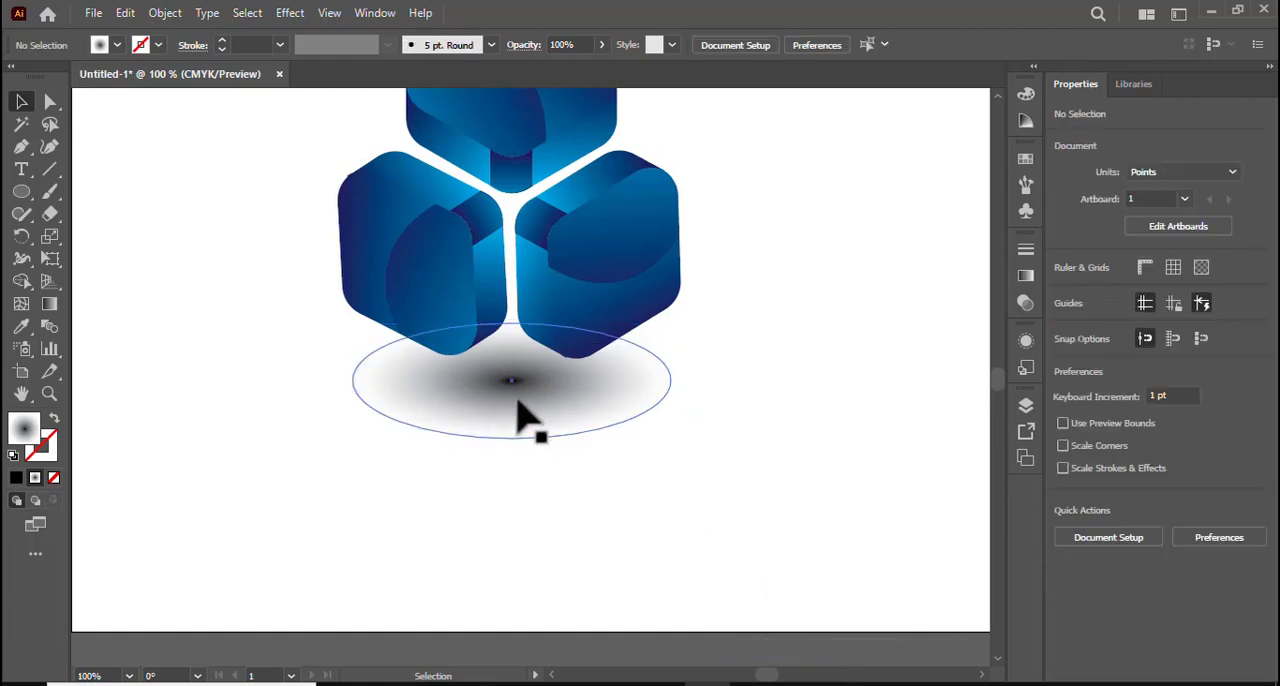
drag(517, 401, 526, 390)
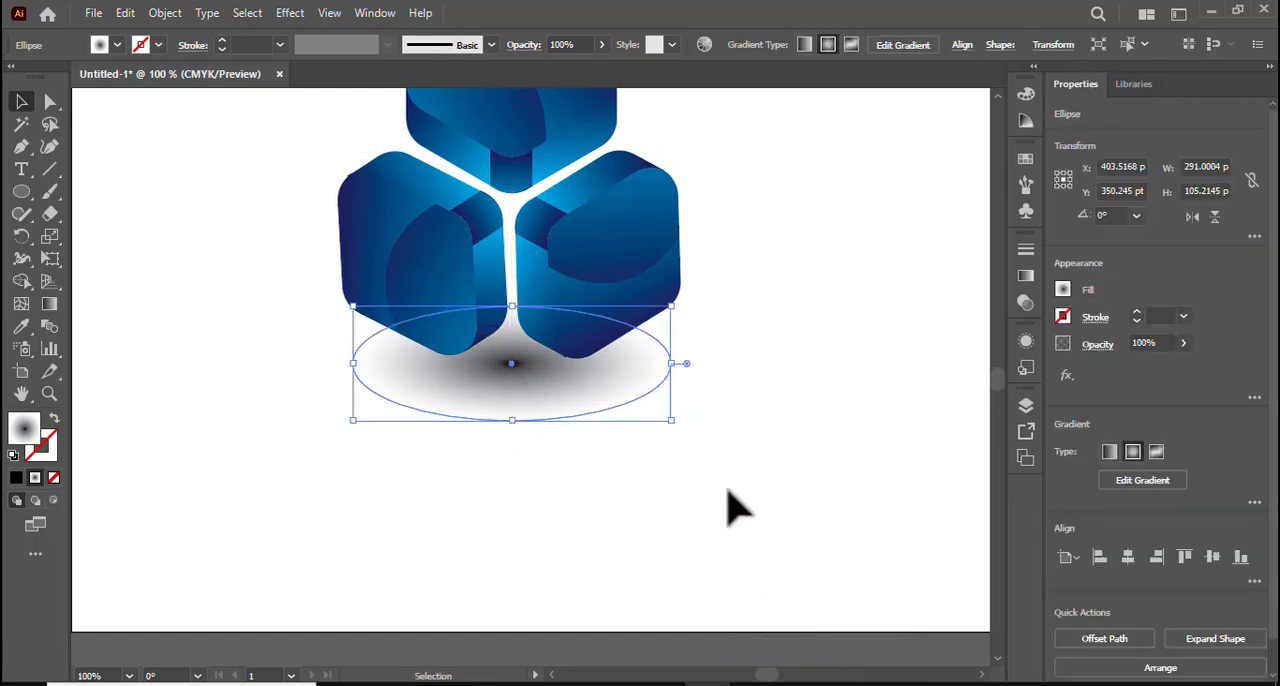
click(762, 512)
Move the three blocks and the shadow ellipse together down and slightly right, towards the middle of the artboard.
scroll(762, 516, up, 3)
scroll(763, 310, down, 1)
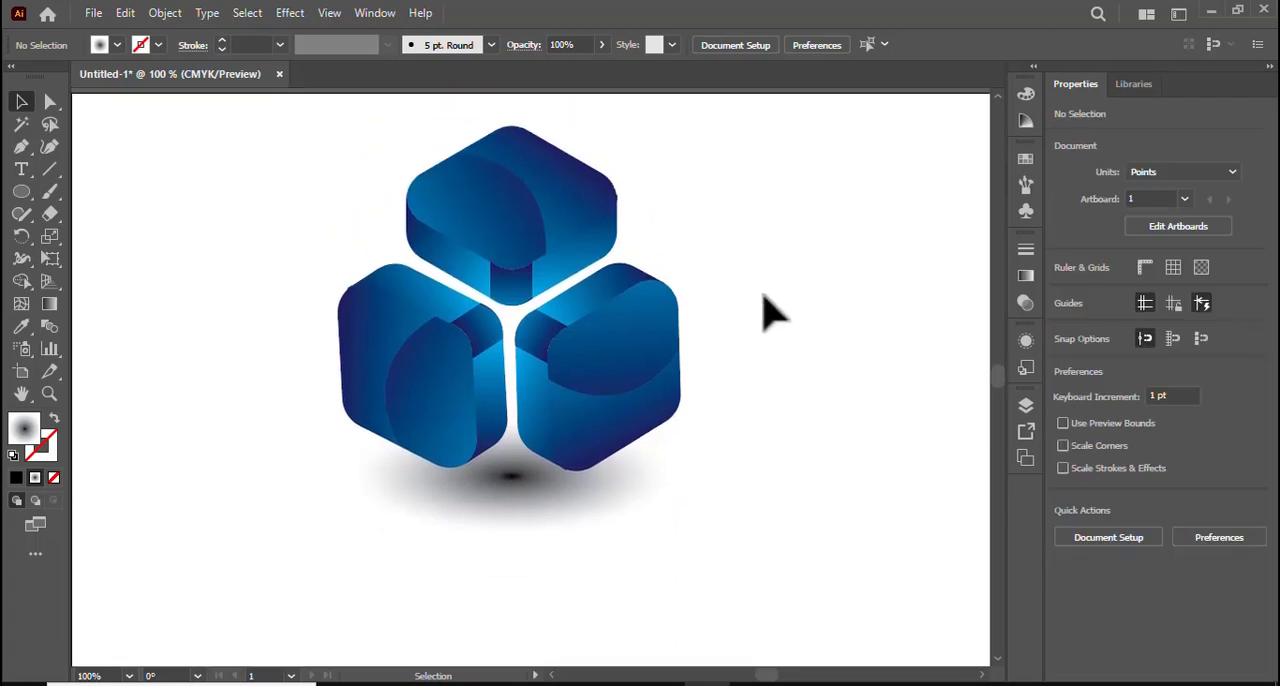
drag(245, 212, 743, 543)
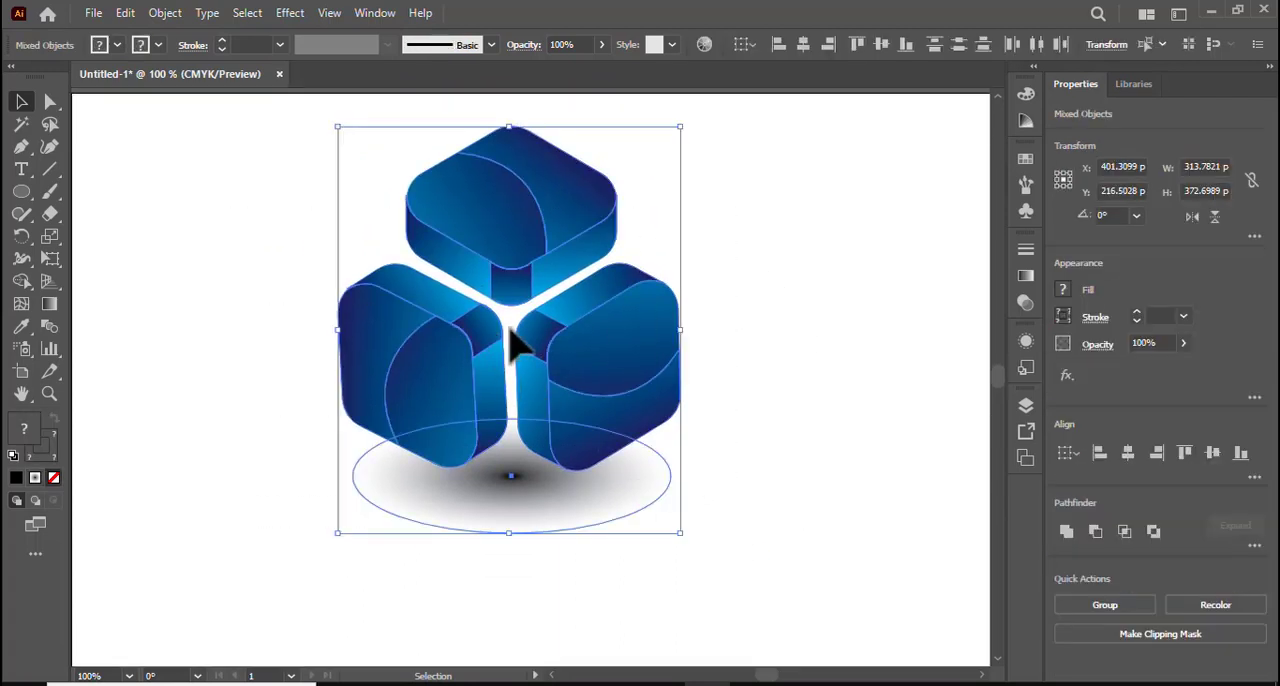
click(532, 400)
drag(206, 200, 724, 578)
drag(561, 366, 567, 420)
click(866, 416)
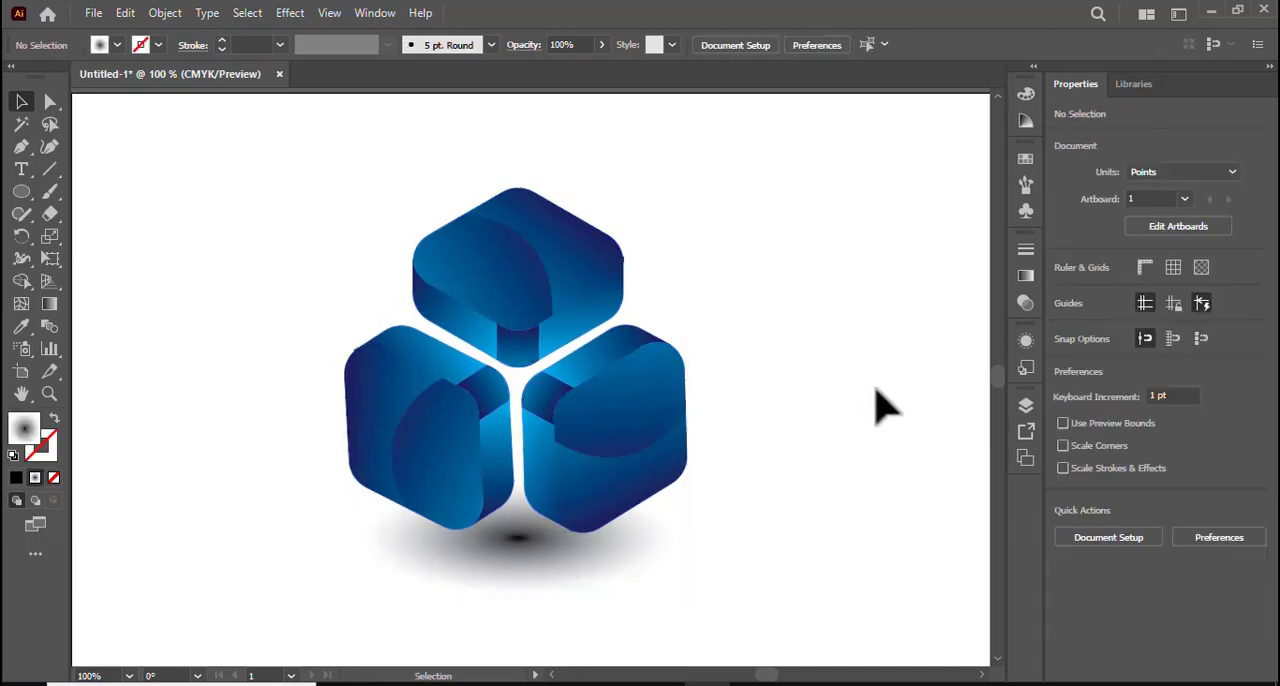